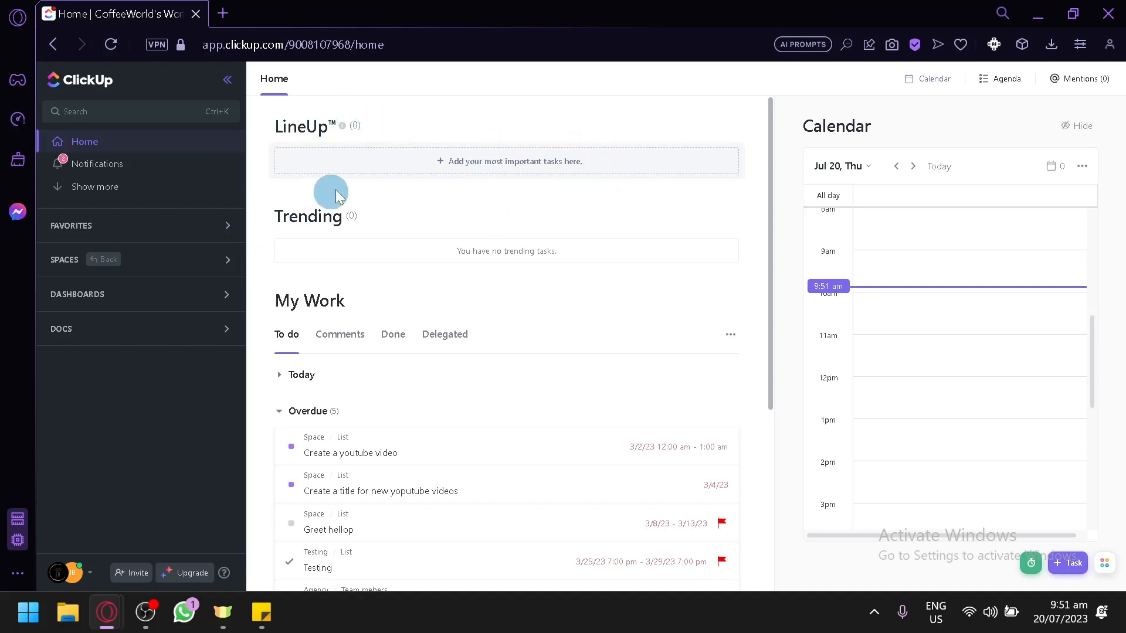
# Scroll through the Home page sections.
pyautogui.scroll(-5, 344, 277)
pyautogui.scroll(2, 302, 314)
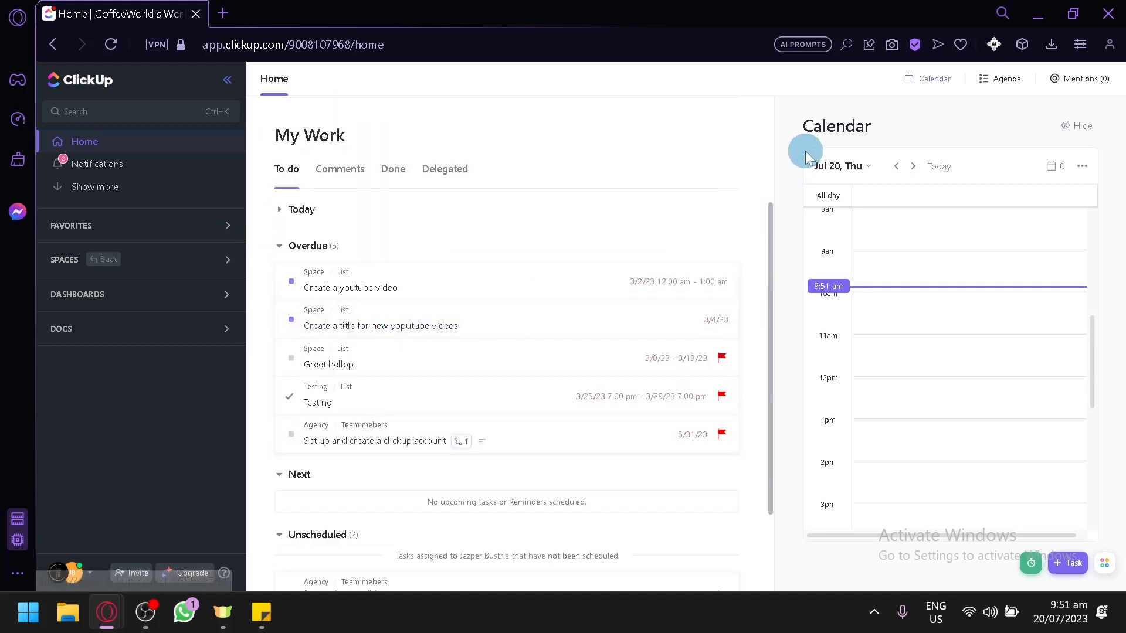
pyautogui.scroll(3, 569, 346)
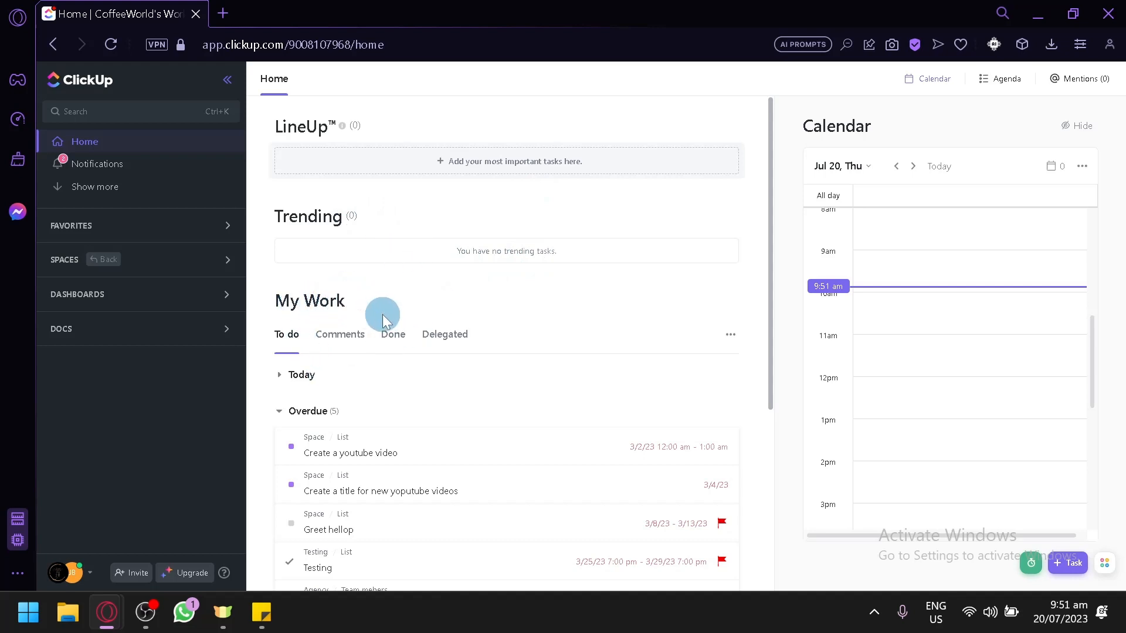
pyautogui.scroll(-2, 463, 293)
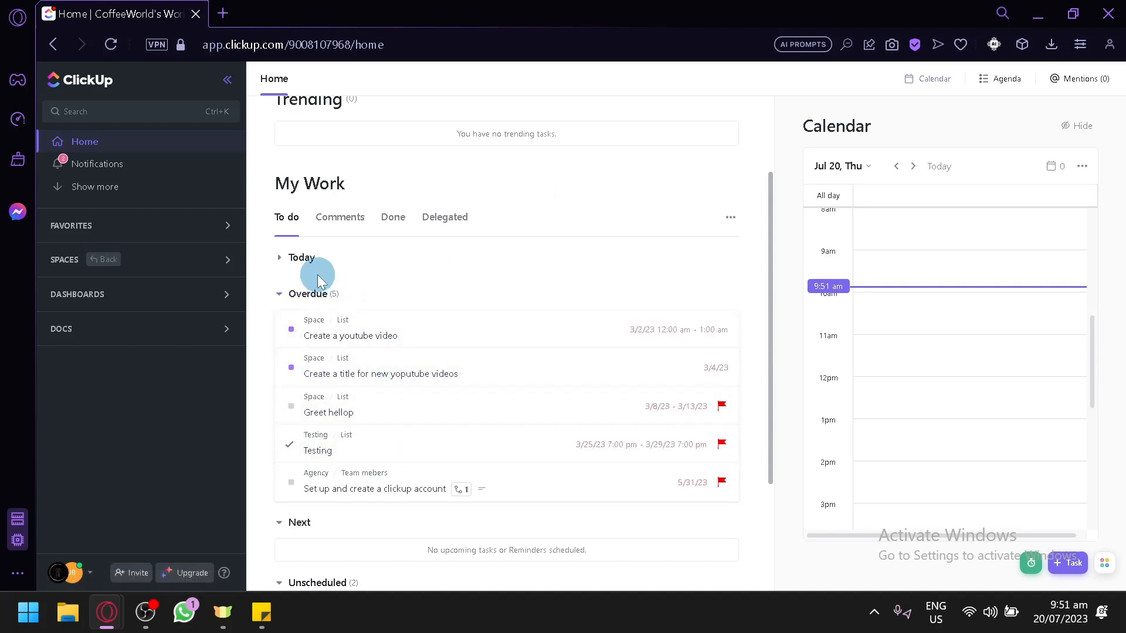
# Expand the Today group and scroll through the My Work task groups.
pyautogui.click(280, 258)
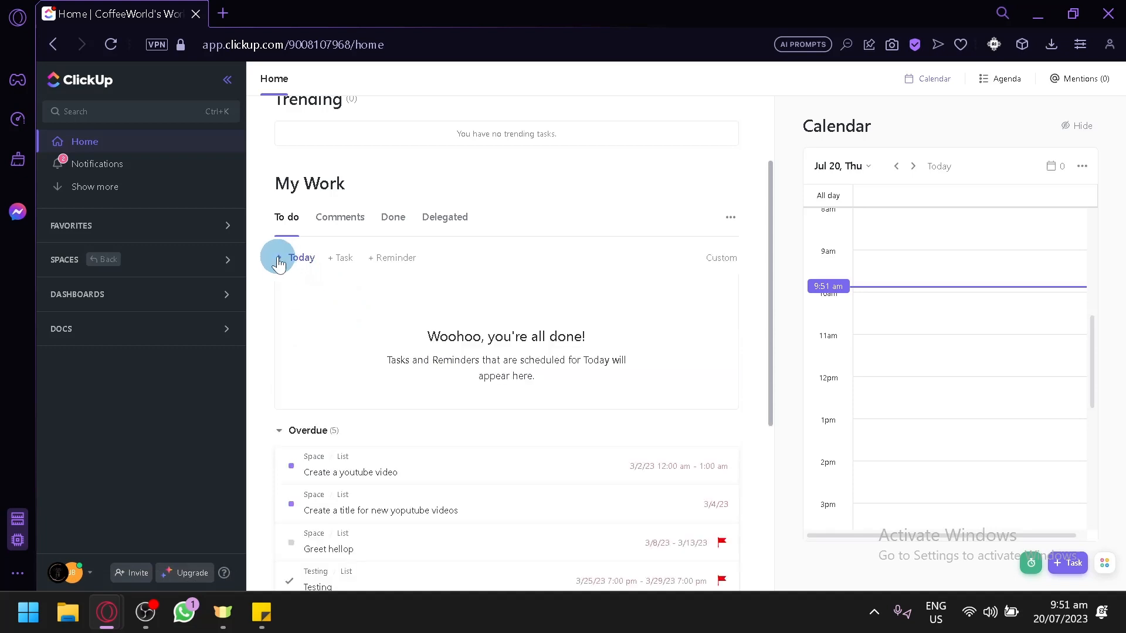
pyautogui.scroll(-2, 381, 340)
pyautogui.scroll(-4, 372, 386)
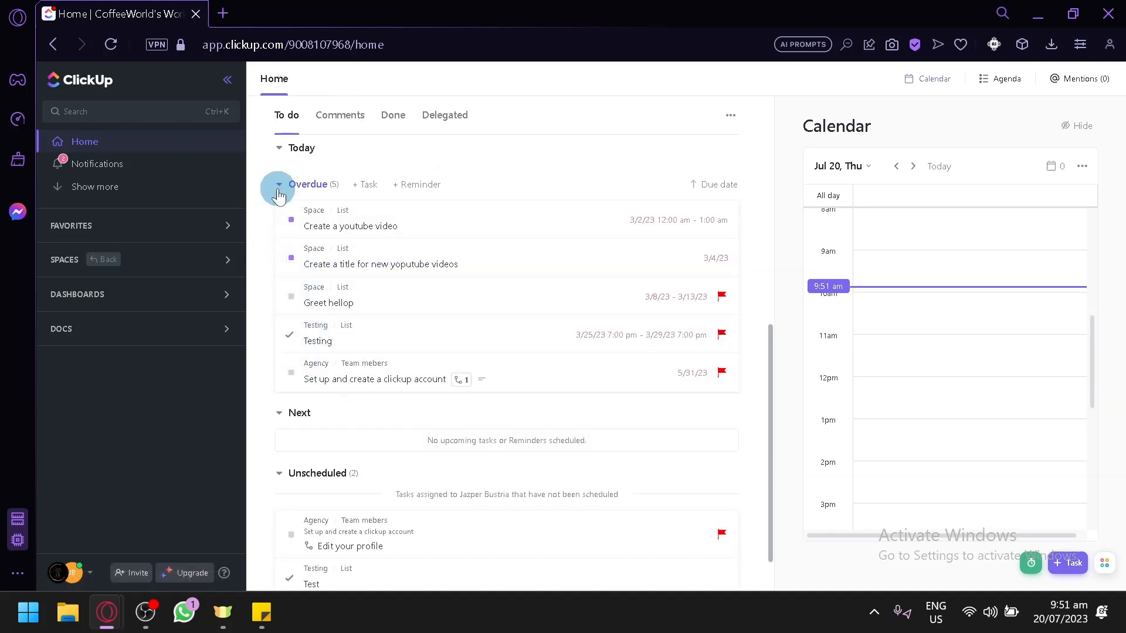
pyautogui.scroll(-1, 387, 326)
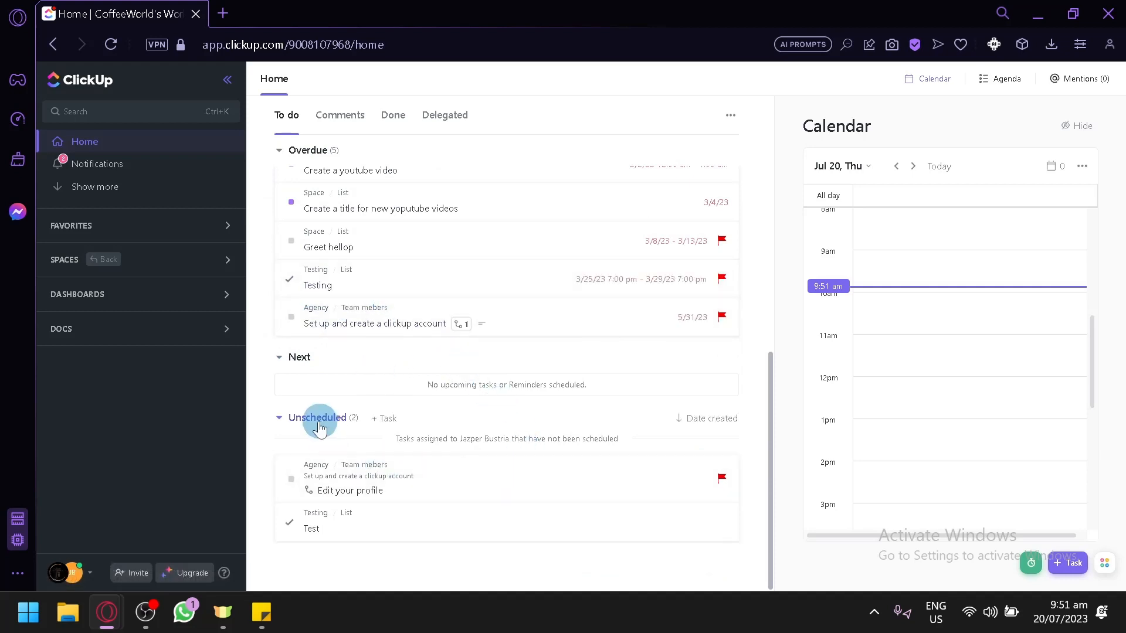
pyautogui.scroll(4, 333, 428)
pyautogui.scroll(3, 333, 428)
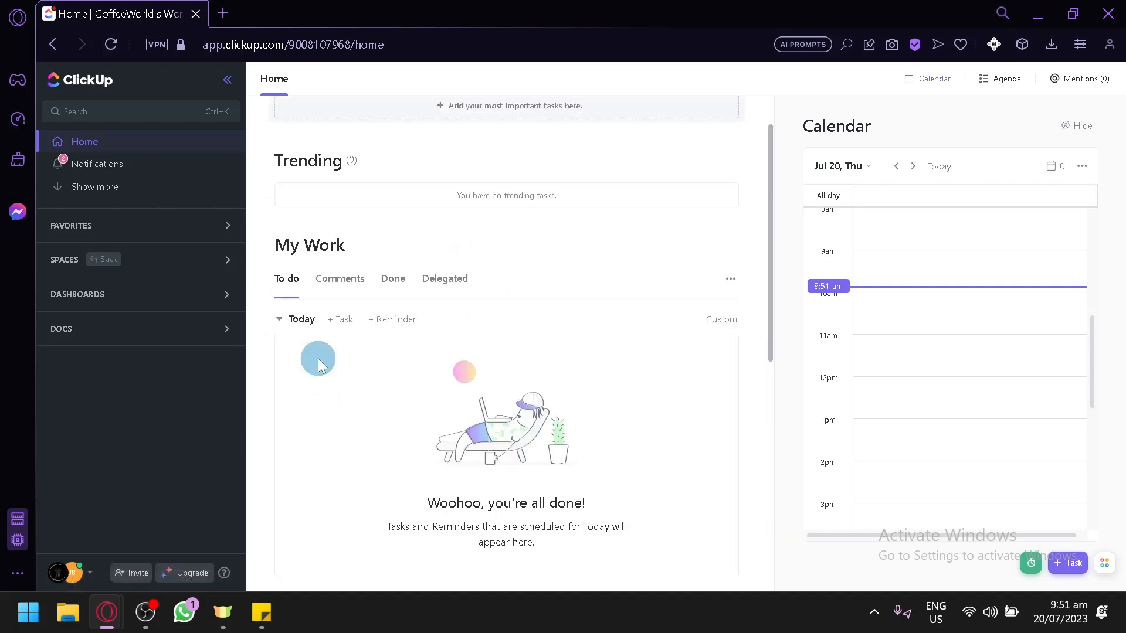
# Collapse the Today, Overdue, Next and Unscheduled groups under My Work.
pyautogui.click(280, 319)
pyautogui.click(280, 354)
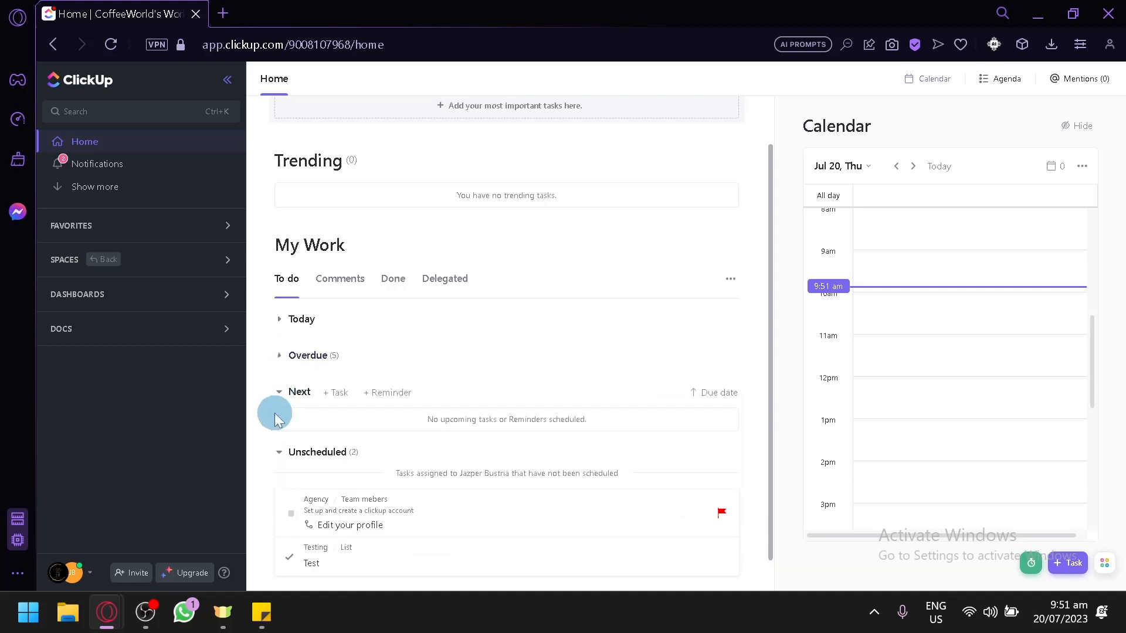
pyautogui.click(279, 392)
pyautogui.click(279, 430)
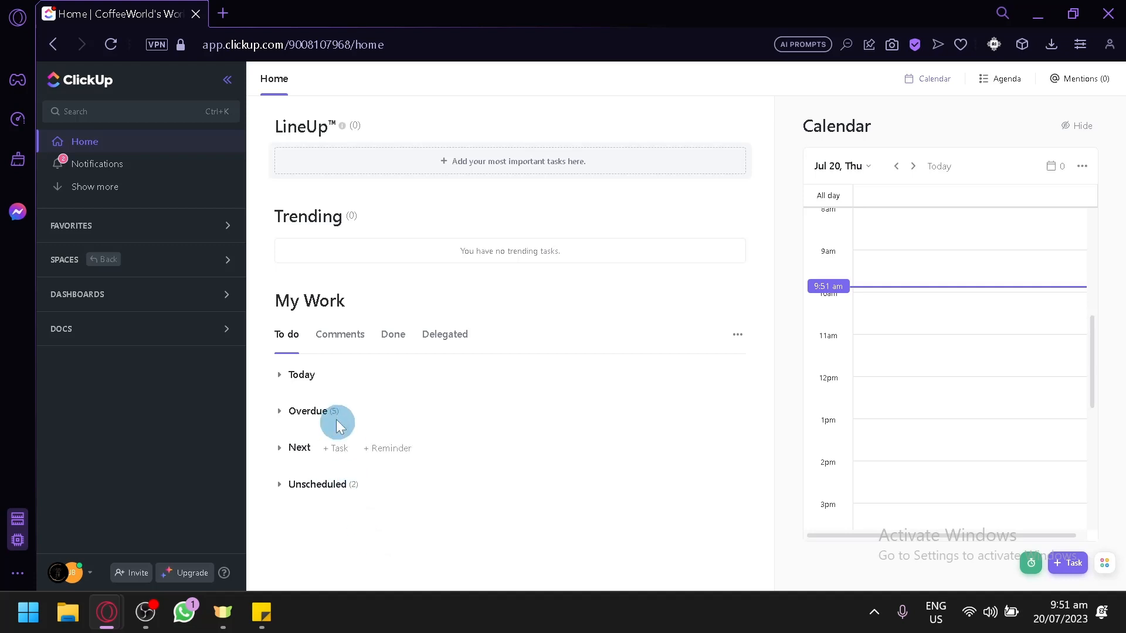
# View the Comments, Done and Delegated tabs of My Work.
pyautogui.click(340, 335)
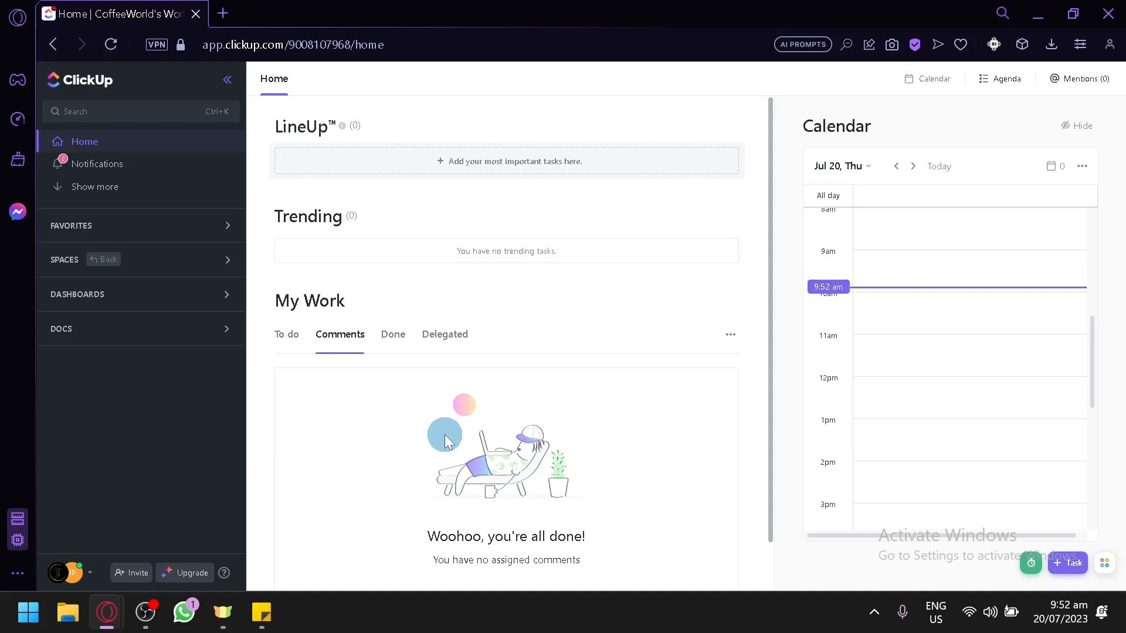
pyautogui.click(392, 336)
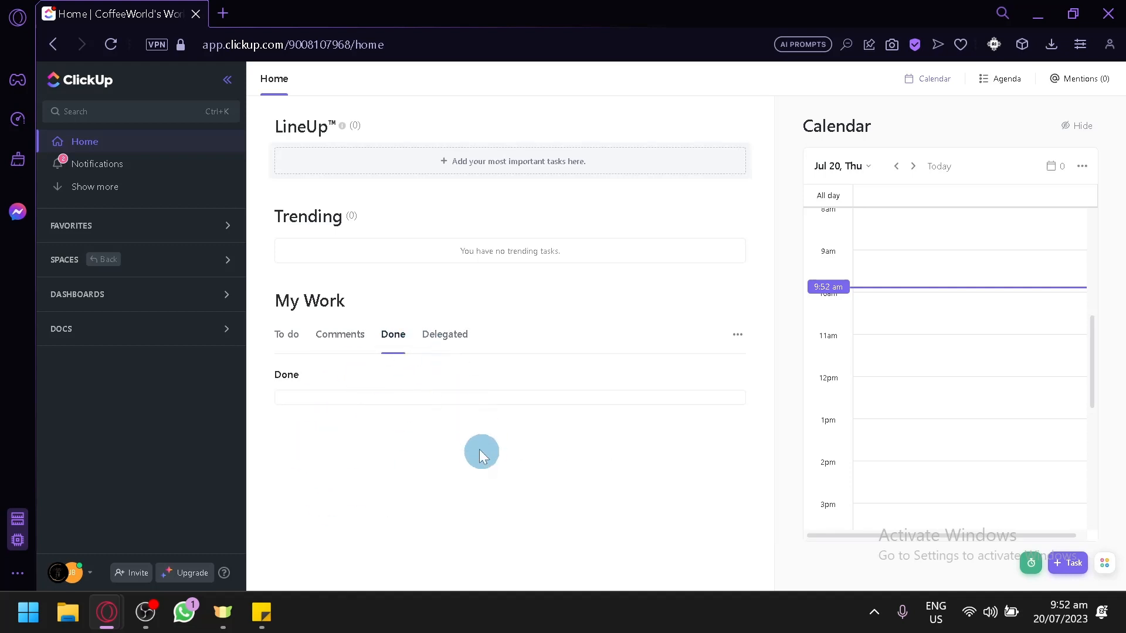
pyautogui.click(444, 333)
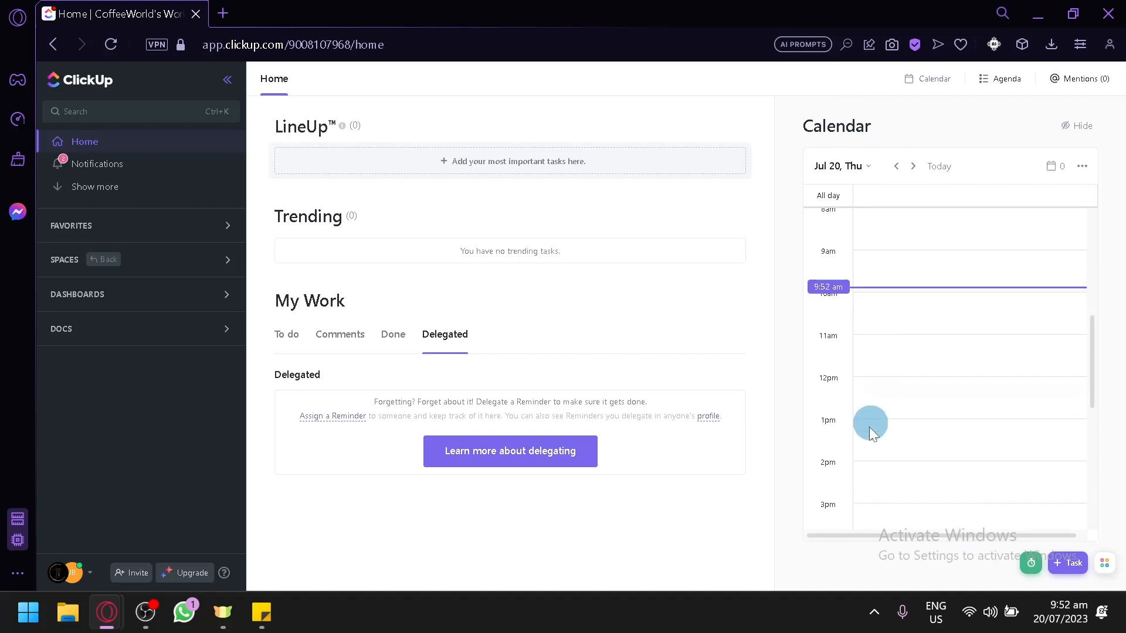
# Jump the Home calendar to next week's date.
pyautogui.scroll(6, 953, 263)
pyautogui.scroll(-6, 964, 281)
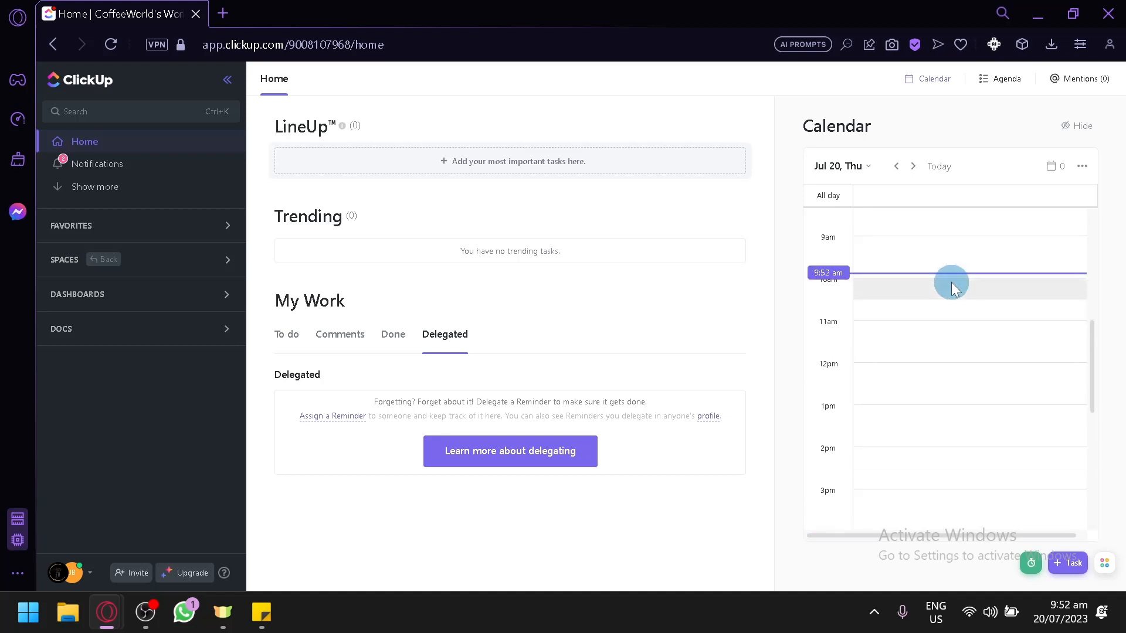
pyautogui.click(860, 167)
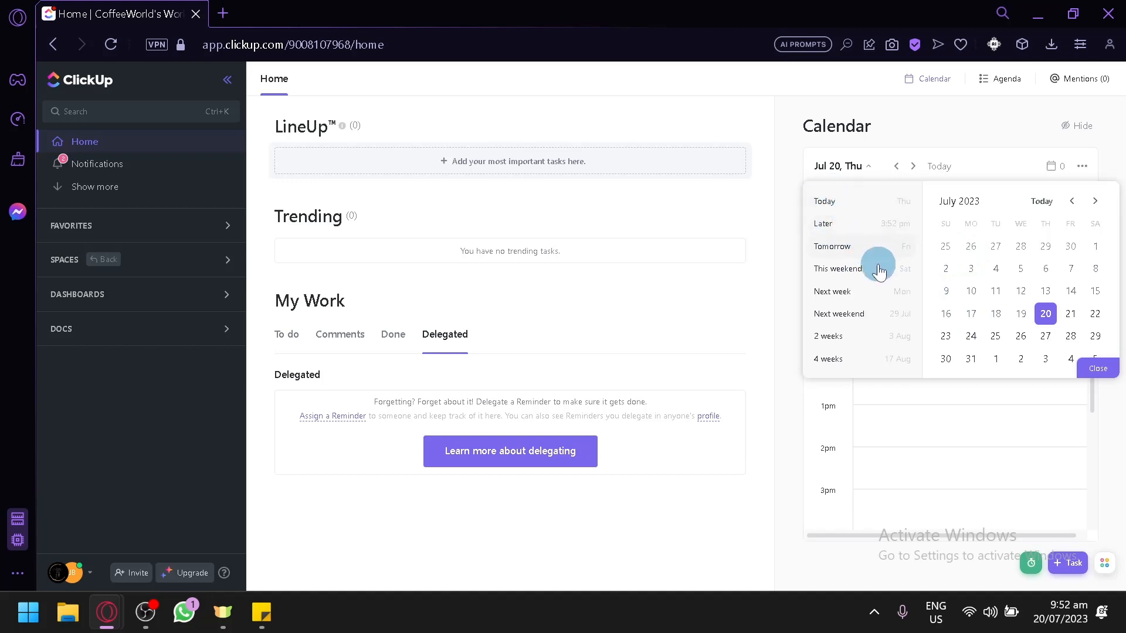
pyautogui.click(874, 295)
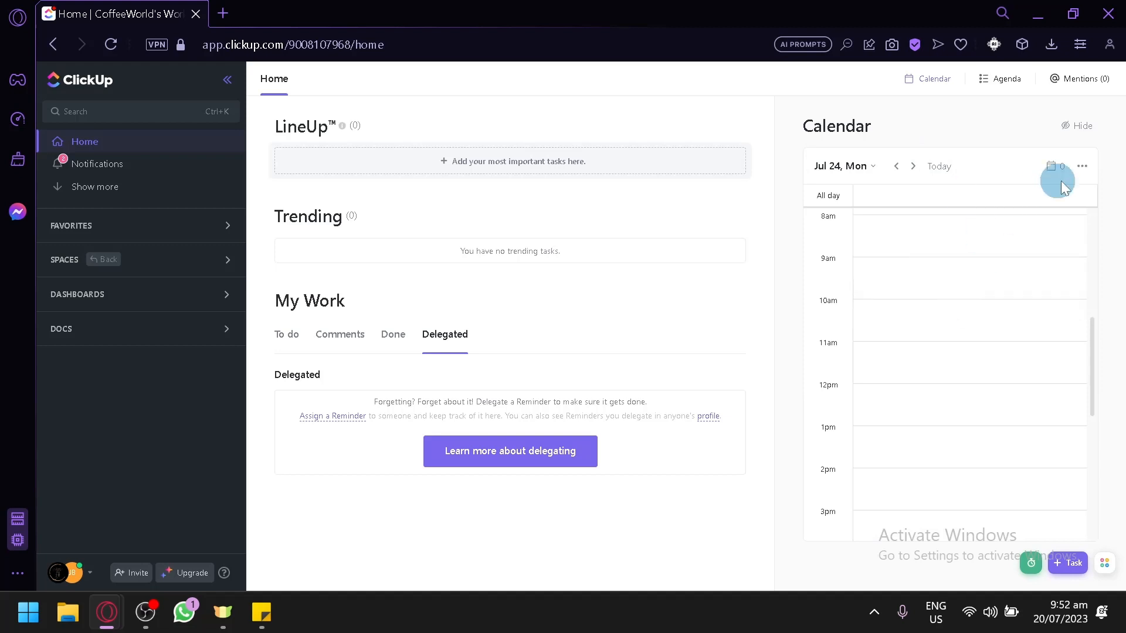
# Try the calendar's 24 hour time format and back to AM/PM, then hide the calendar panel.
pyautogui.click(1083, 170)
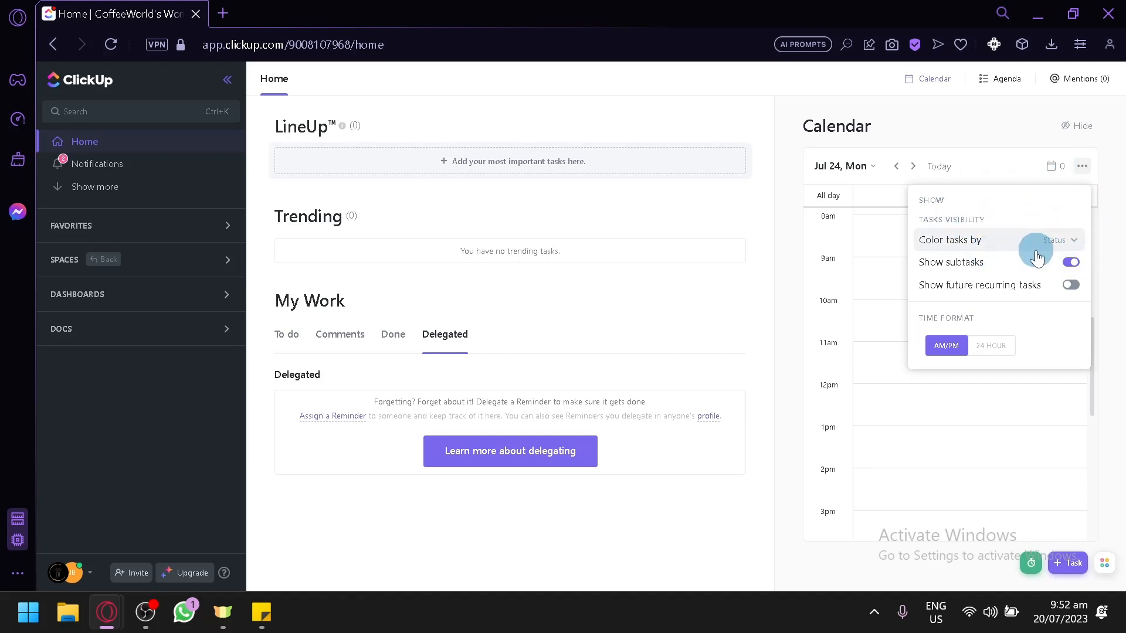
pyautogui.click(1069, 240)
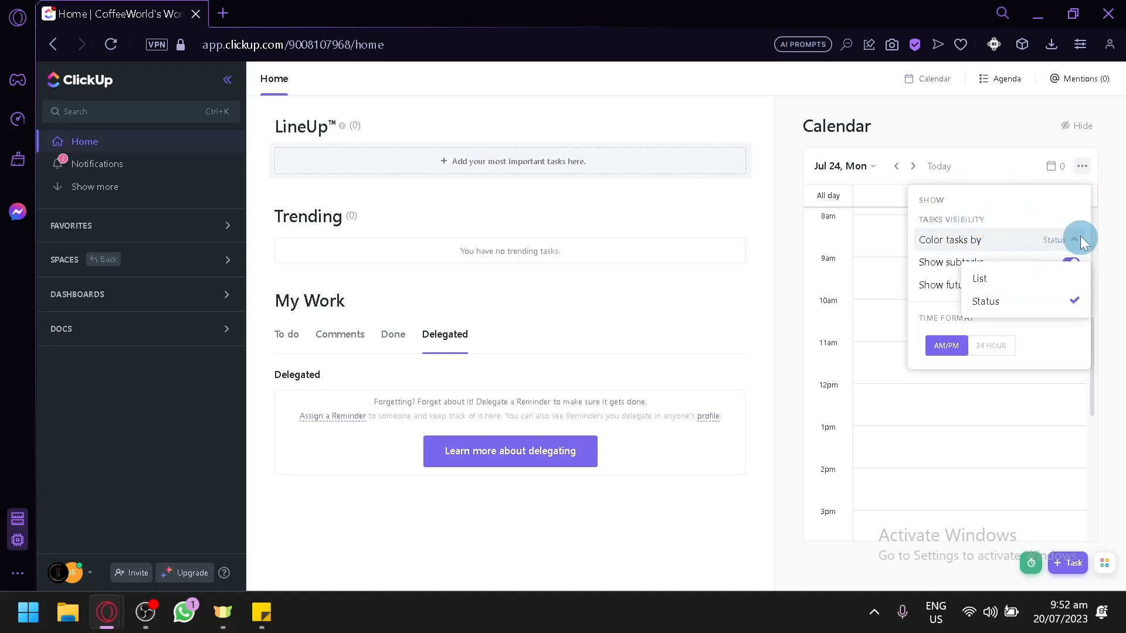
pyautogui.click(1071, 263)
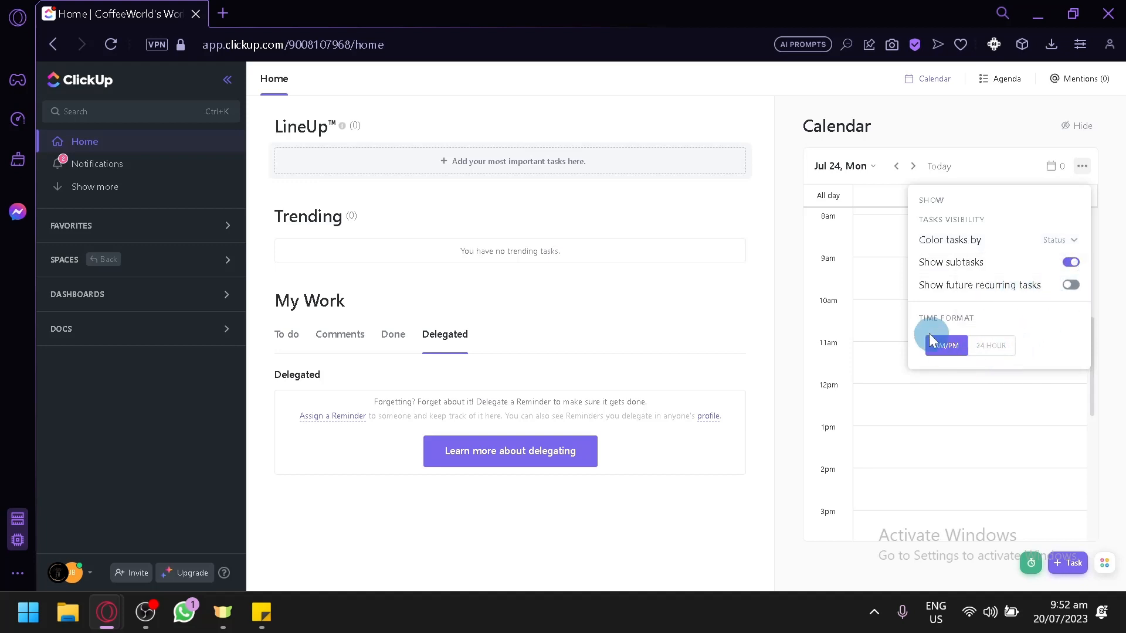
pyautogui.click(989, 345)
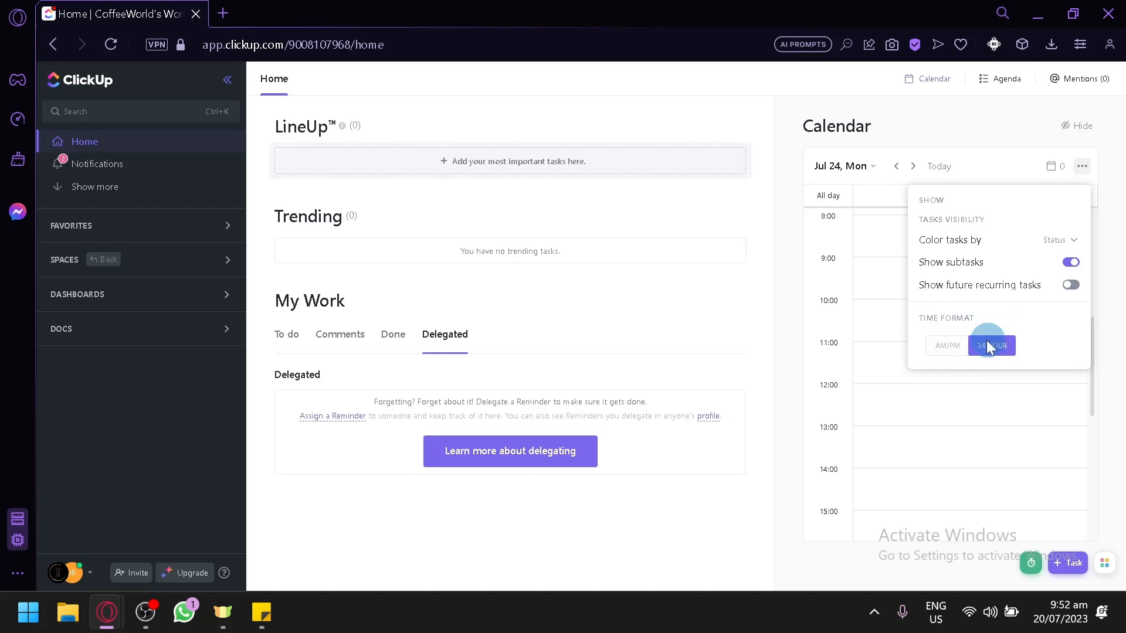
pyautogui.click(945, 351)
pyautogui.click(1084, 169)
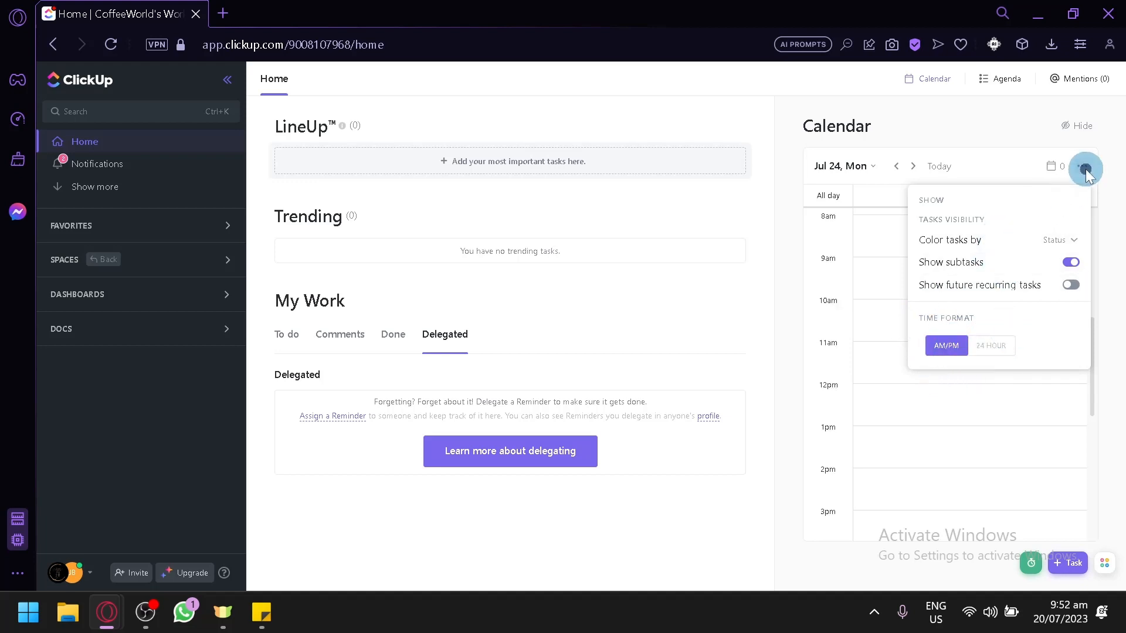
pyautogui.click(1077, 126)
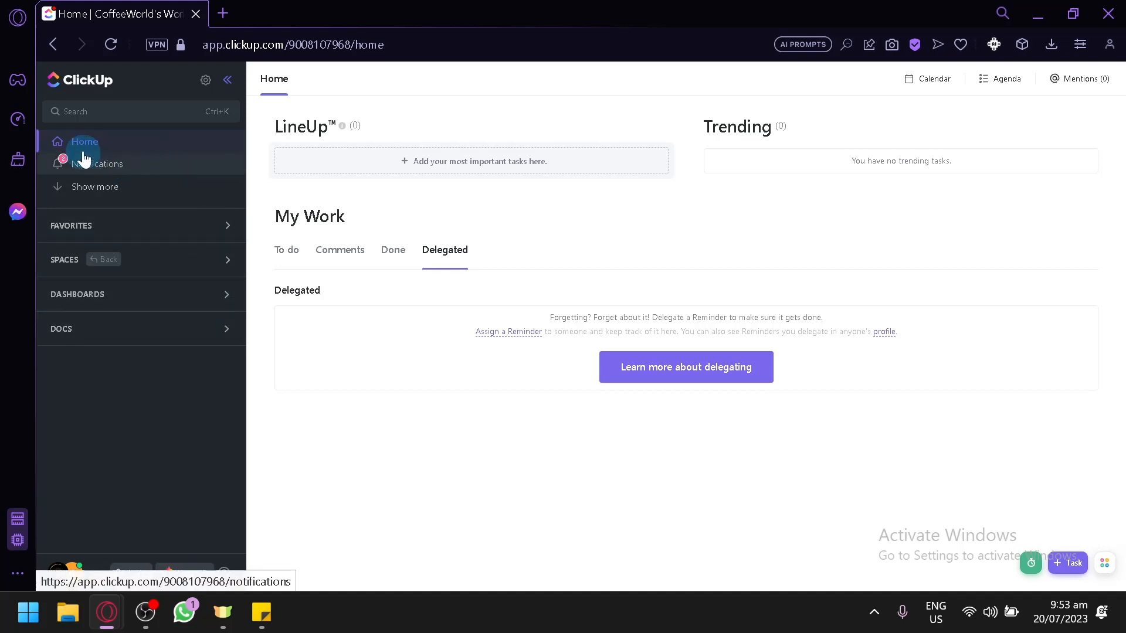
# Open Notifications and view its New and Cleared lists.
pyautogui.click(119, 176)
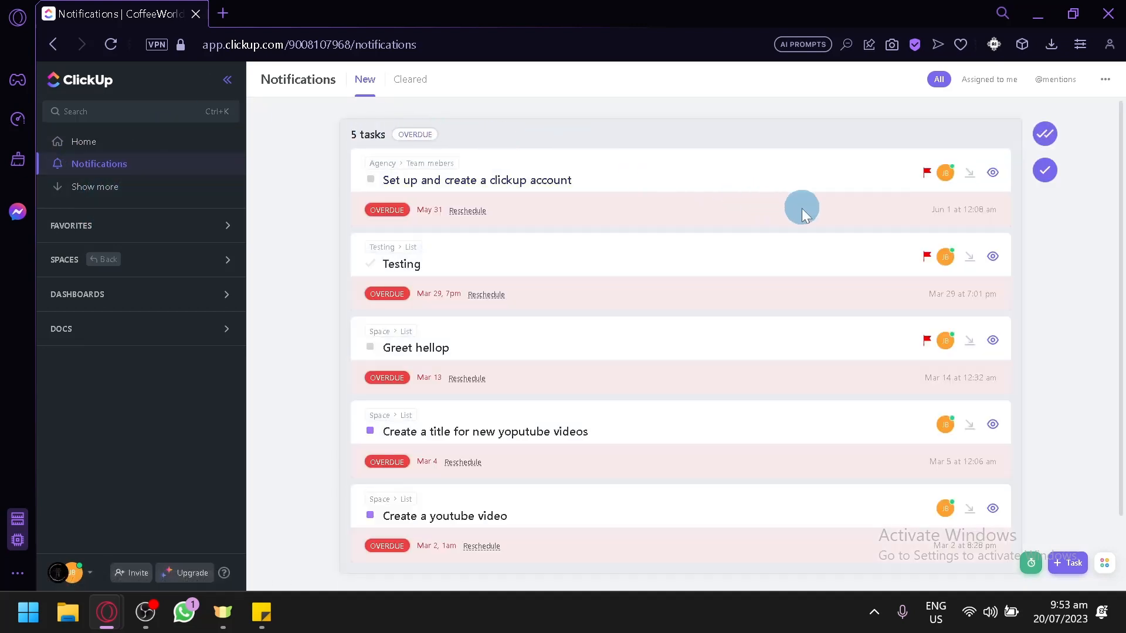
pyautogui.scroll(-1, 922, 381)
pyautogui.scroll(1, 900, 501)
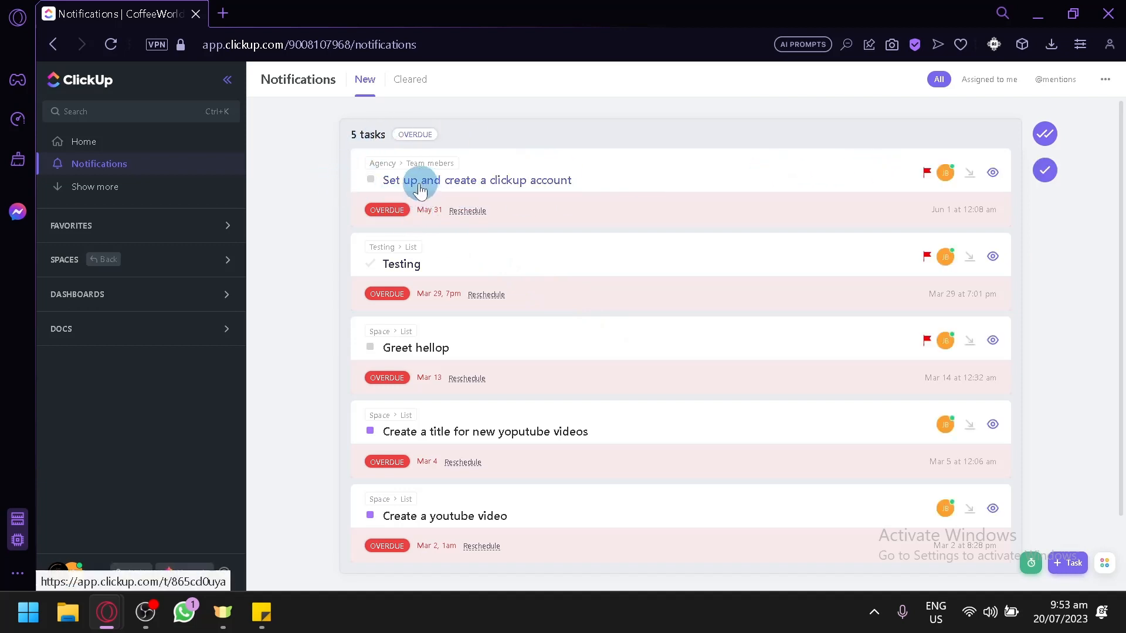
pyautogui.click(408, 79)
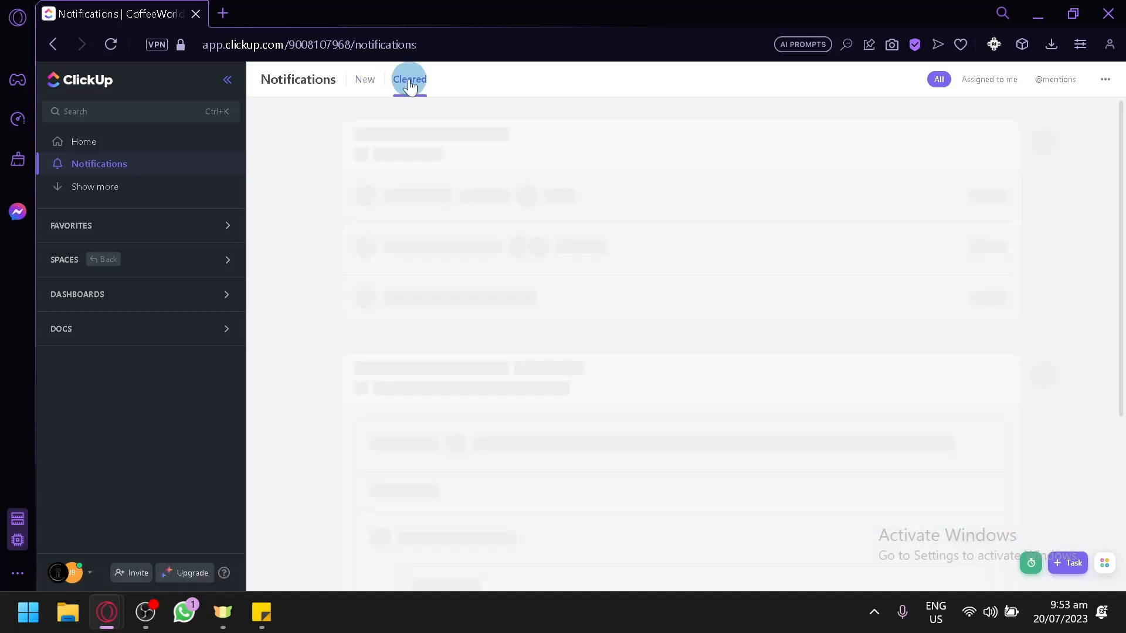
pyautogui.click(365, 81)
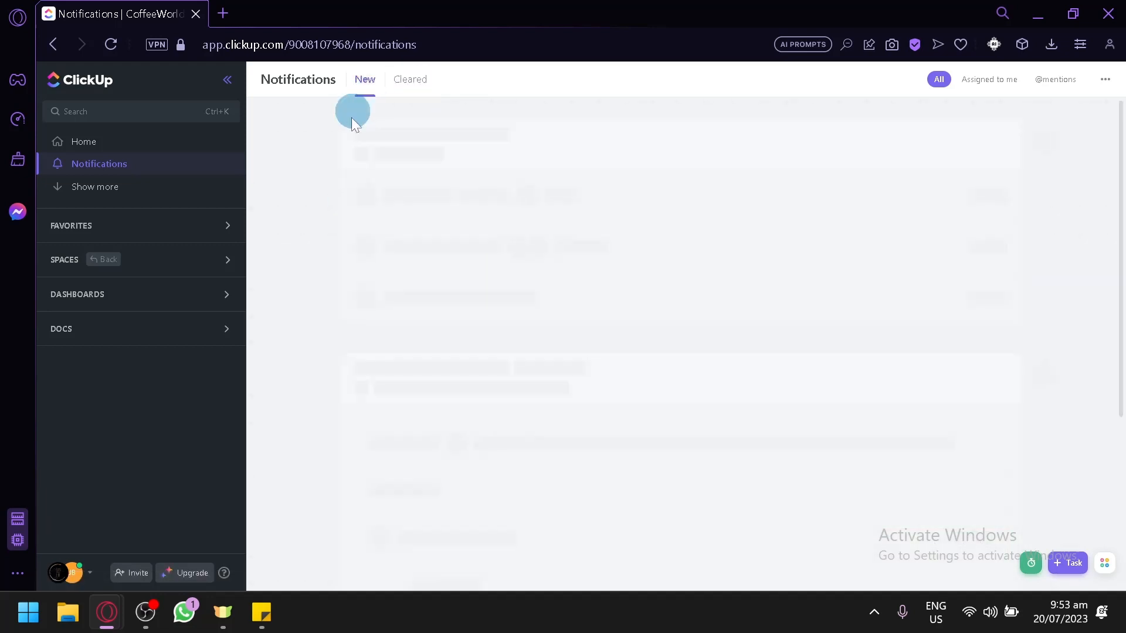
# Show more sidebar items and open Goals.
pyautogui.click(156, 189)
pyautogui.click(151, 189)
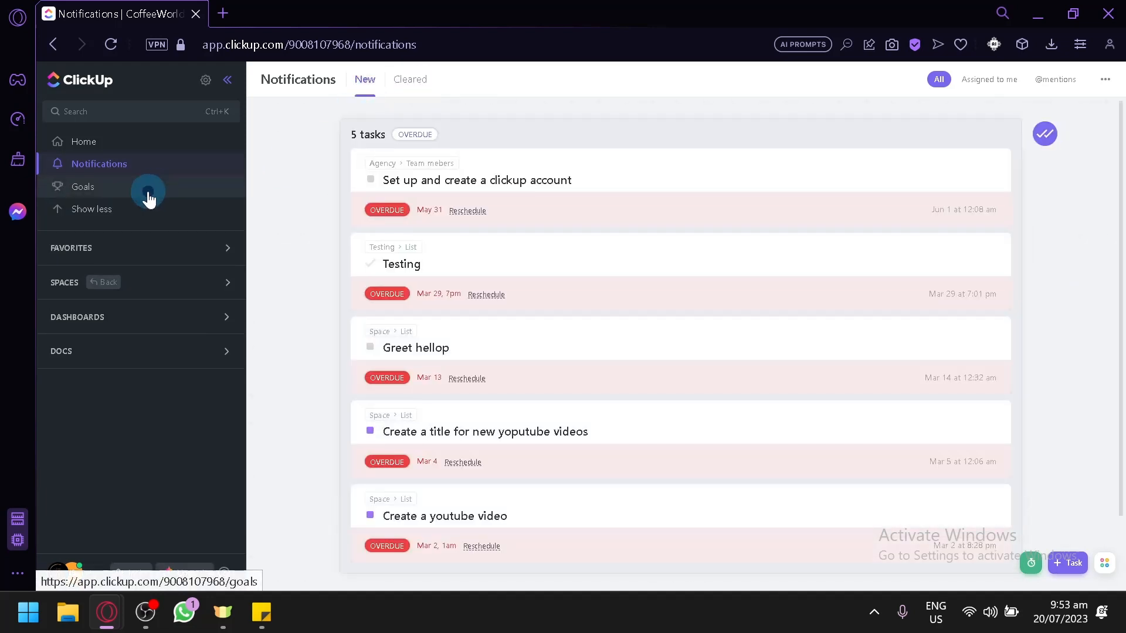
pyautogui.click(91, 205)
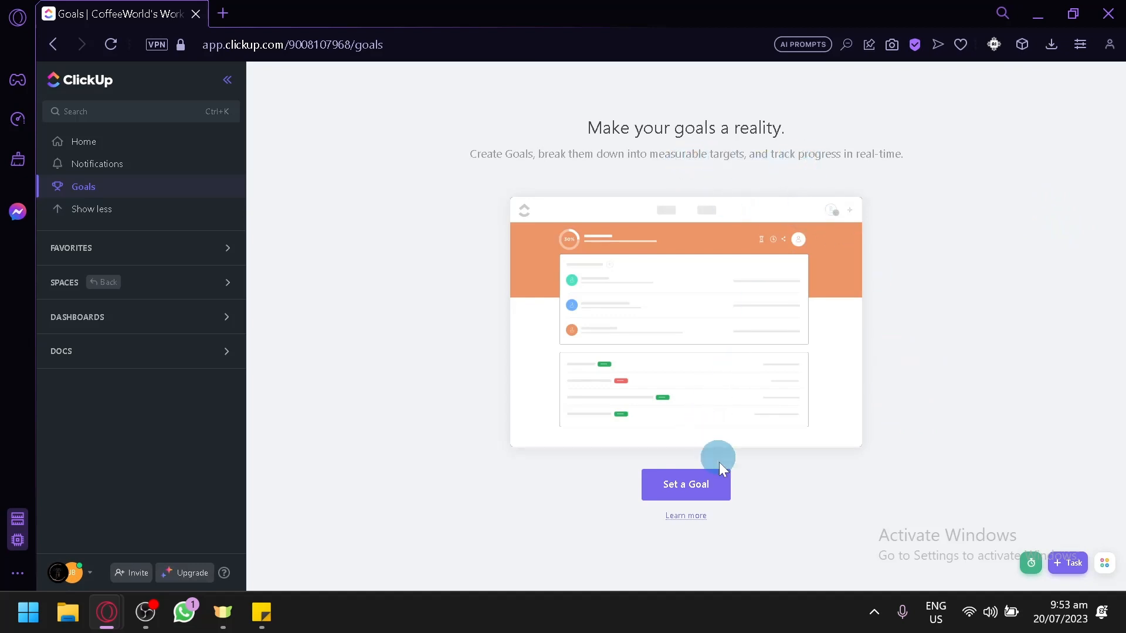
# Start a new goal named "Win goald".
pyautogui.click(720, 481)
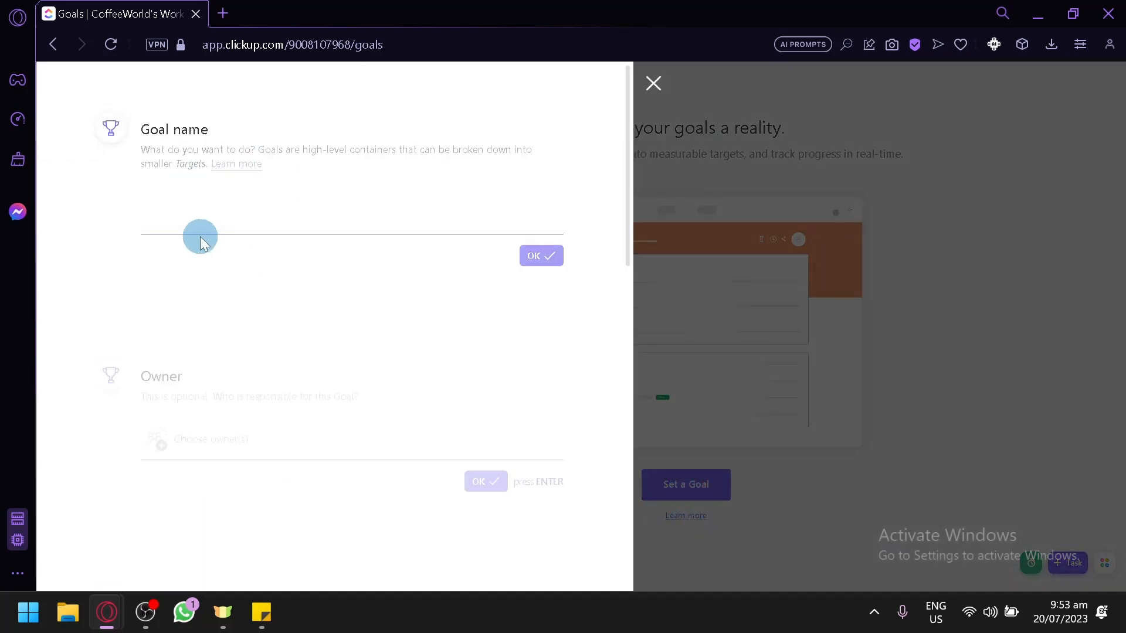
pyautogui.write('Win goal')
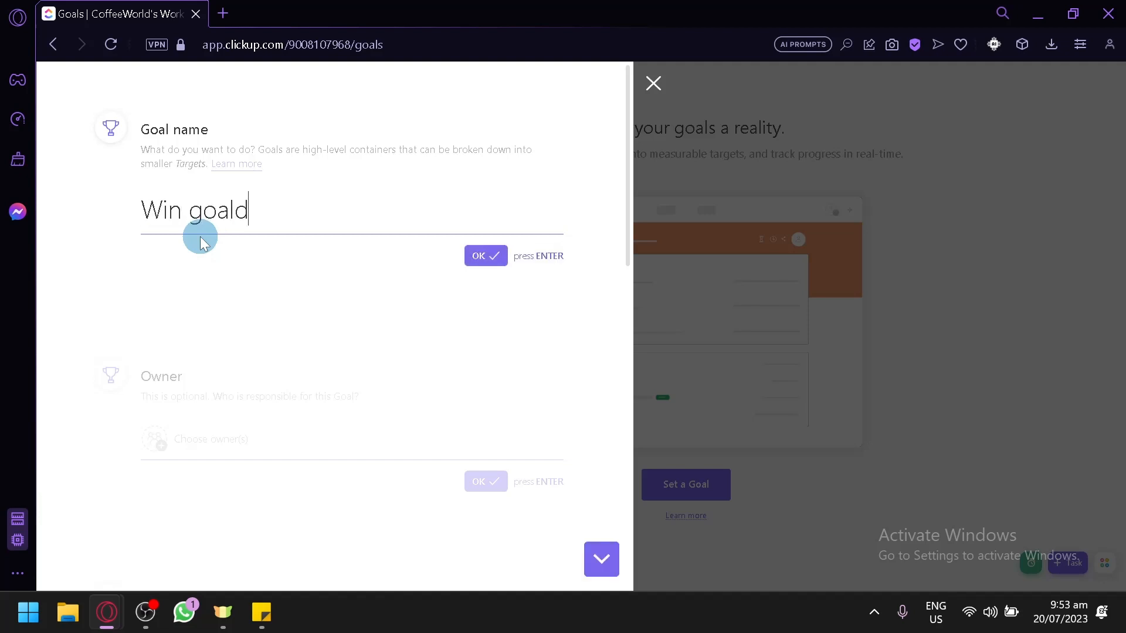
pyautogui.click(481, 257)
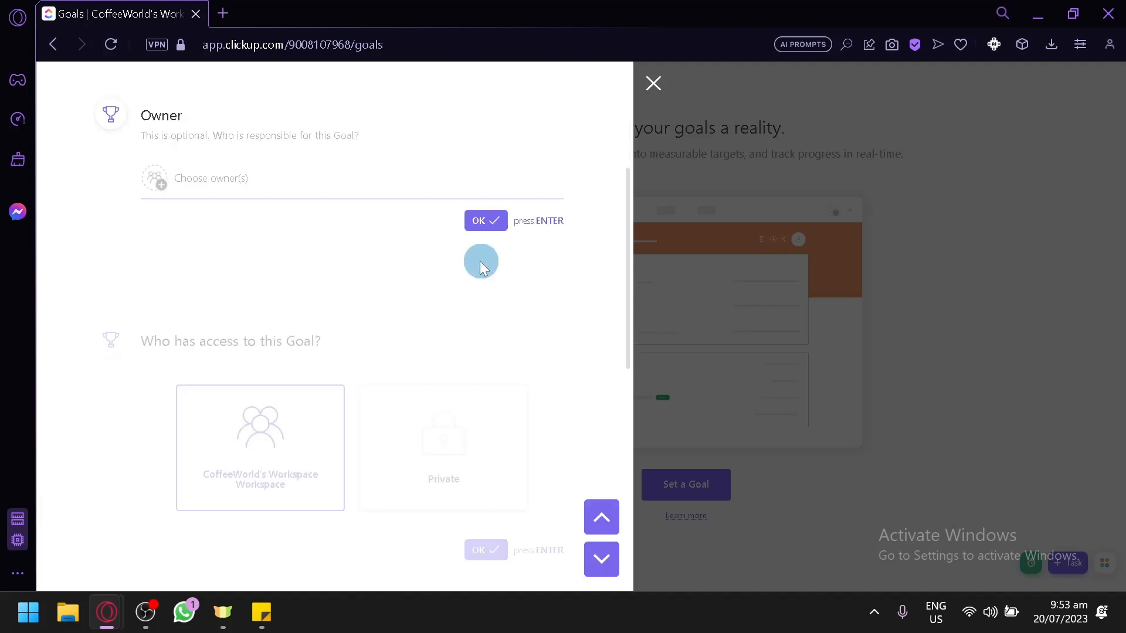
# Skip the goal's owner and keep CoffeeWorld's Workspace access.
pyautogui.scroll(-3, 339, 326)
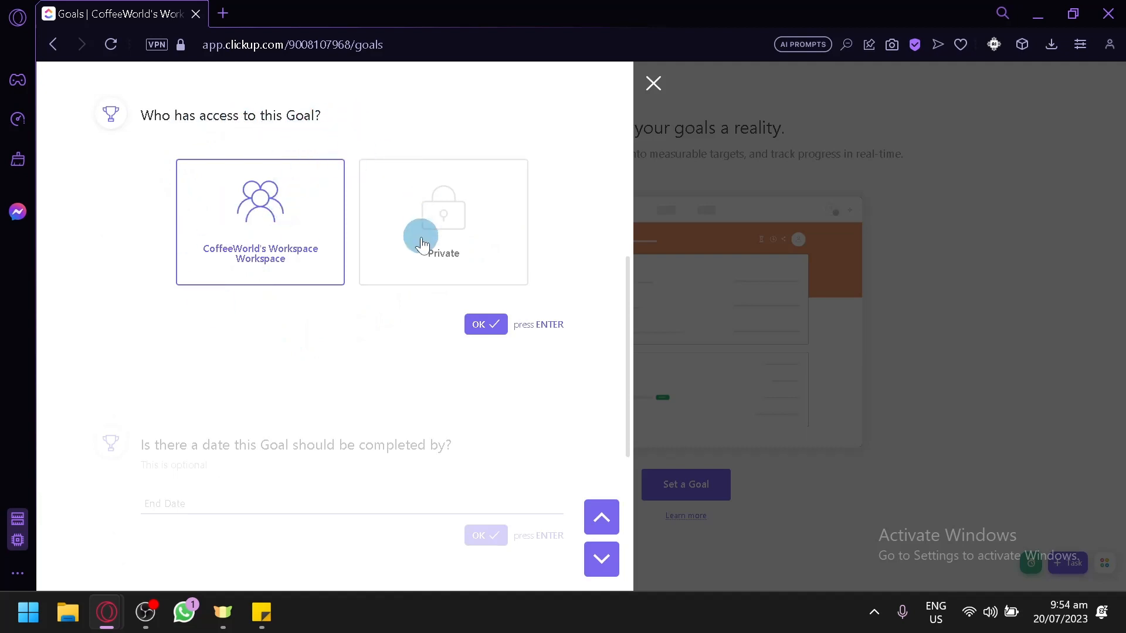
pyautogui.click(486, 326)
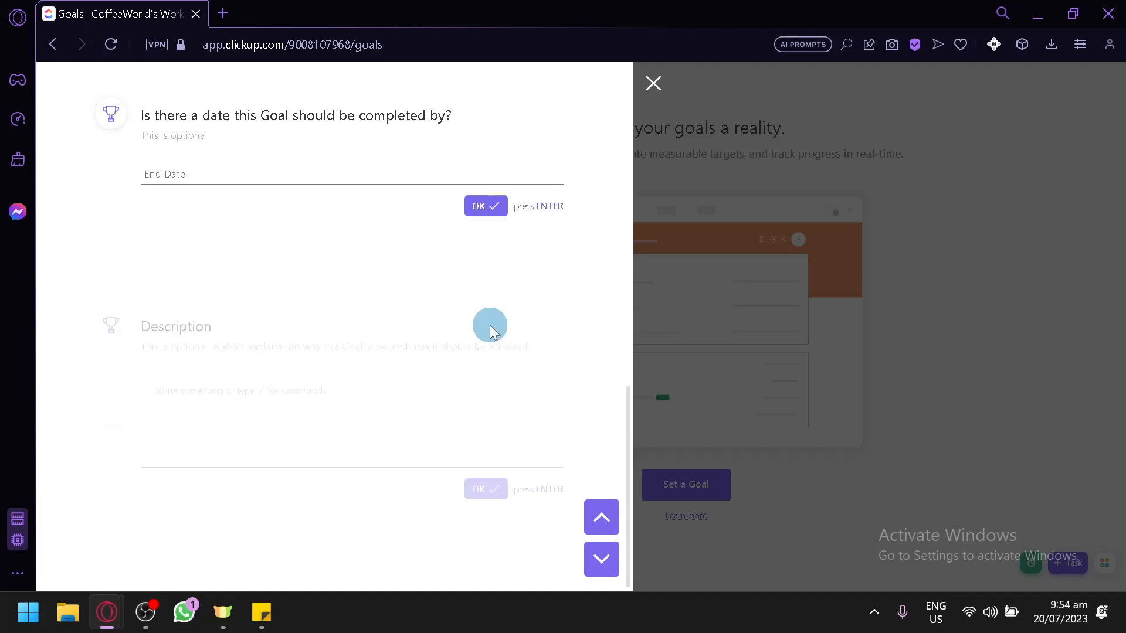
# Set the goal's end date to August 20, 2023 and confirm it.
pyautogui.click(279, 170)
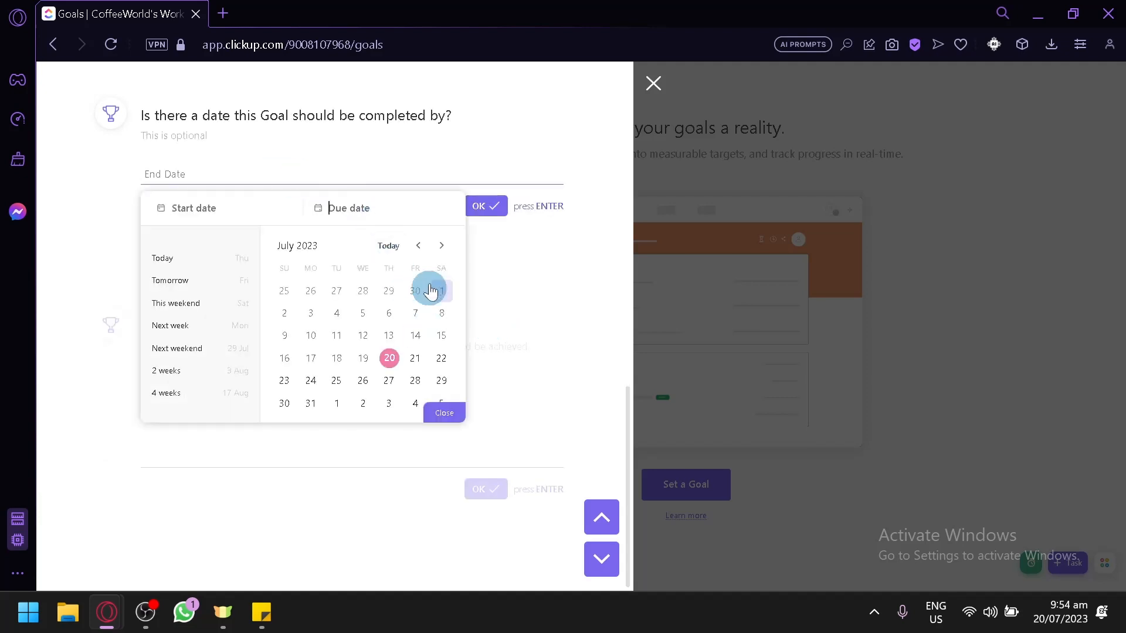
pyautogui.click(441, 245)
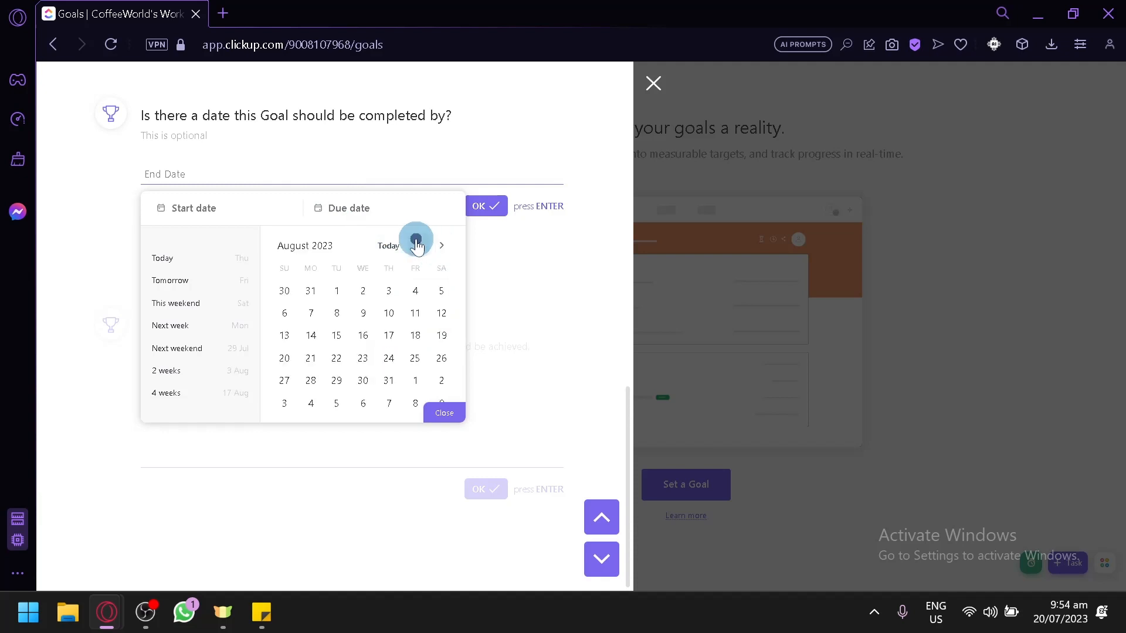
pyautogui.click(418, 245)
pyautogui.click(441, 245)
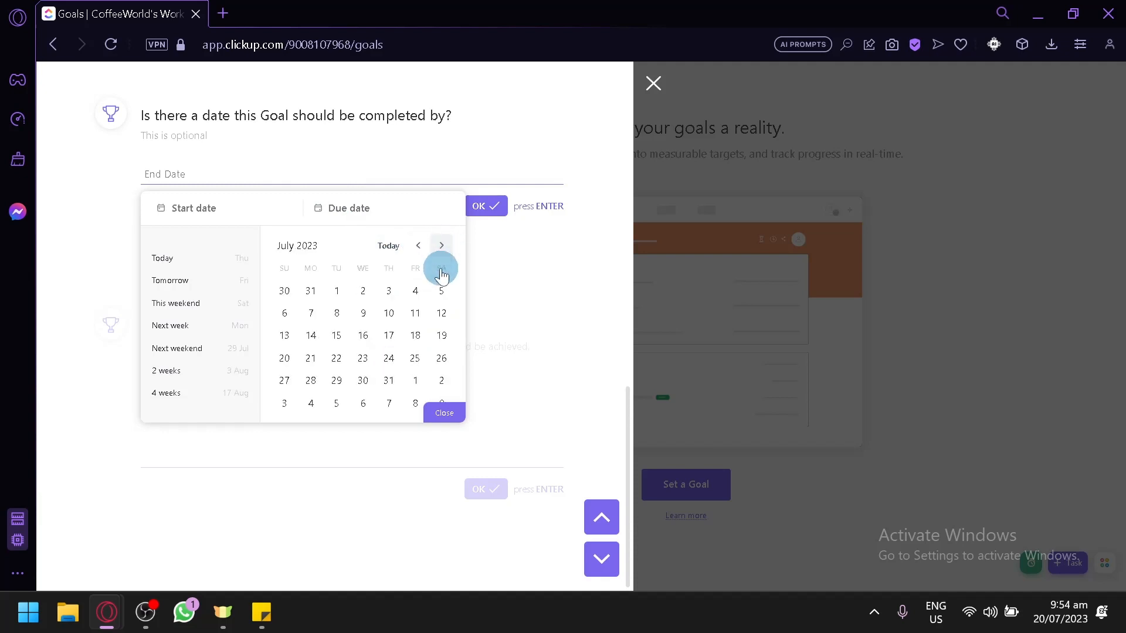
pyautogui.click(285, 359)
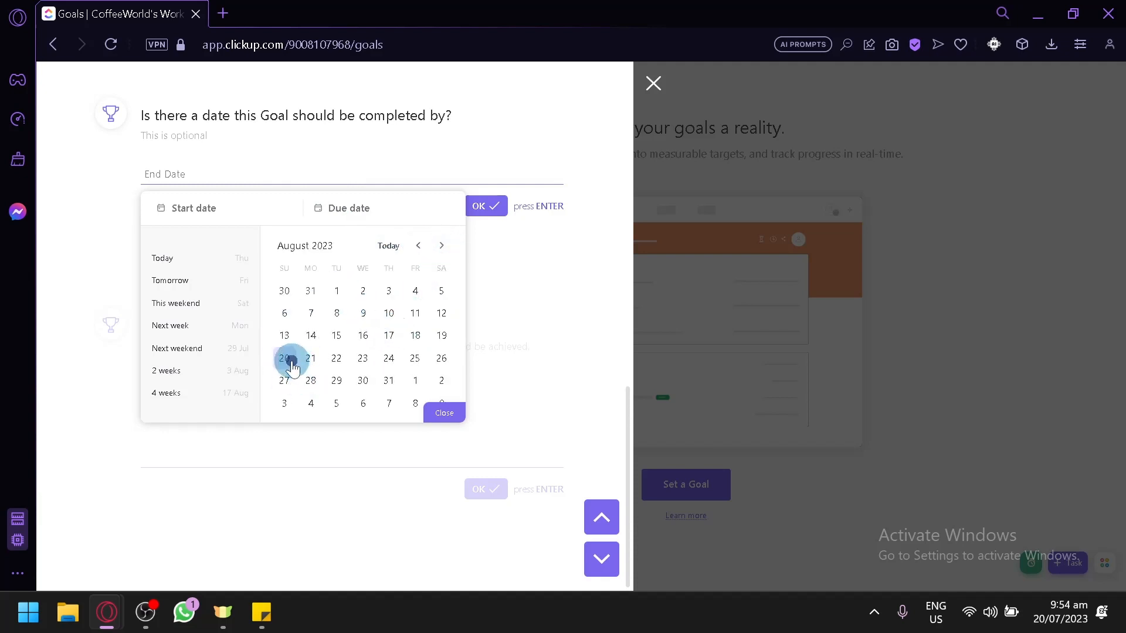
pyautogui.click(449, 419)
pyautogui.click(480, 210)
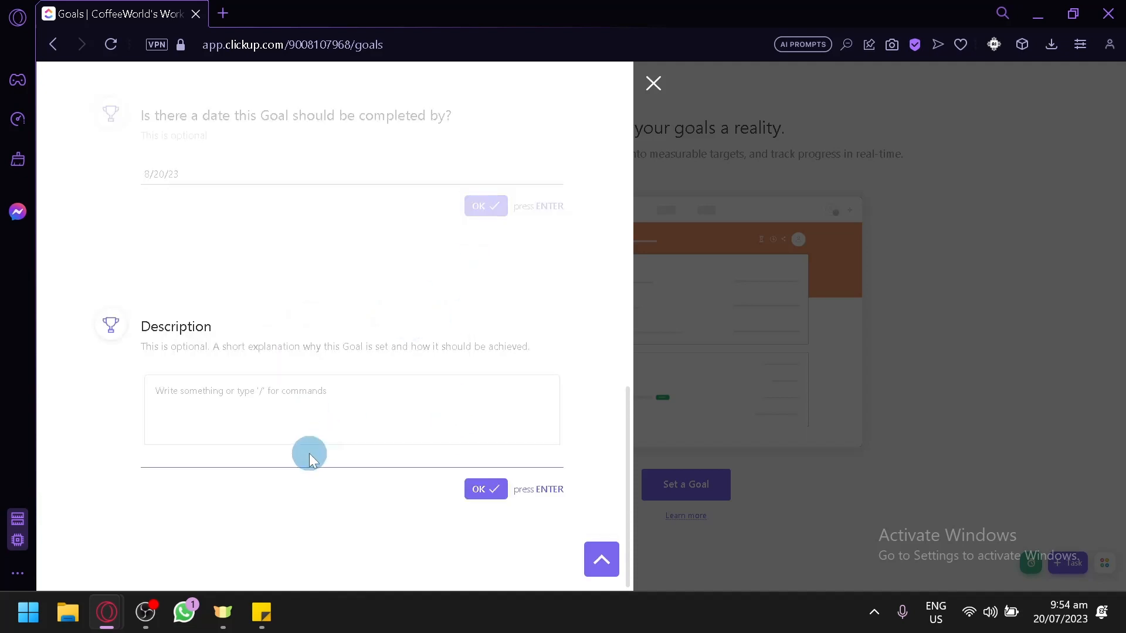
# Leave the goal's description empty and finish creating the goal.
pyautogui.click(233, 395)
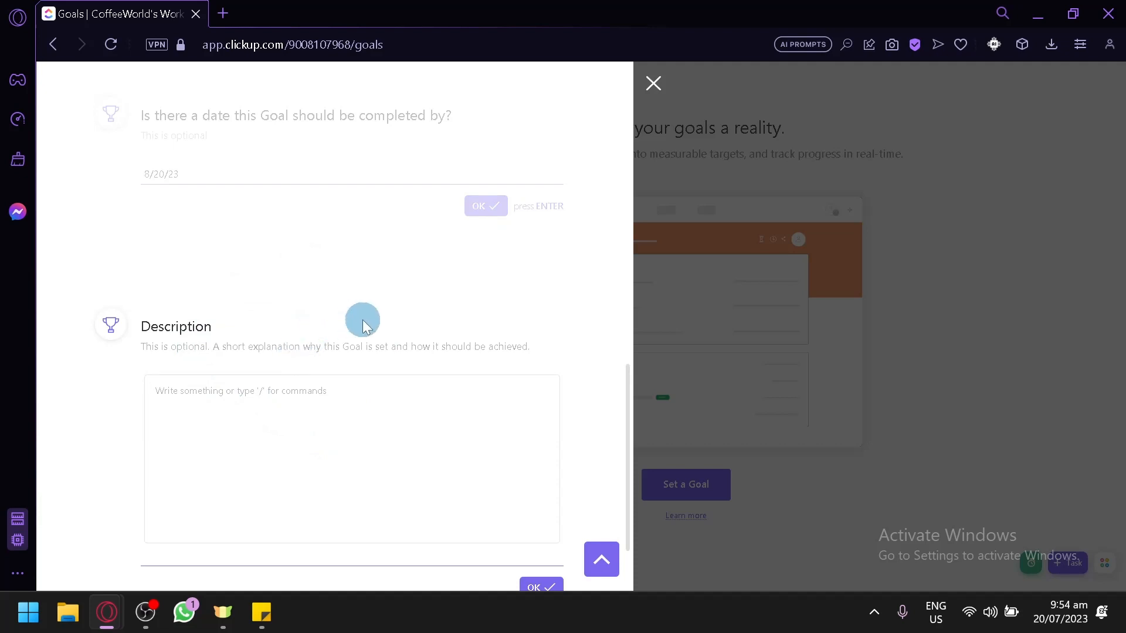
pyautogui.scroll(-2, 328, 352)
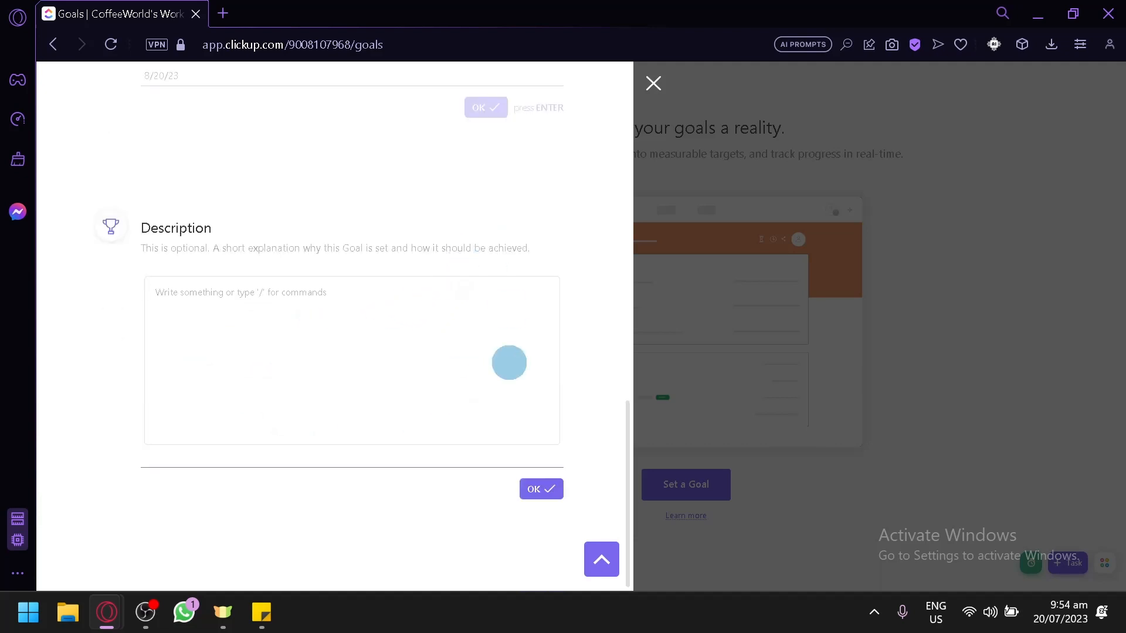
pyautogui.click(534, 491)
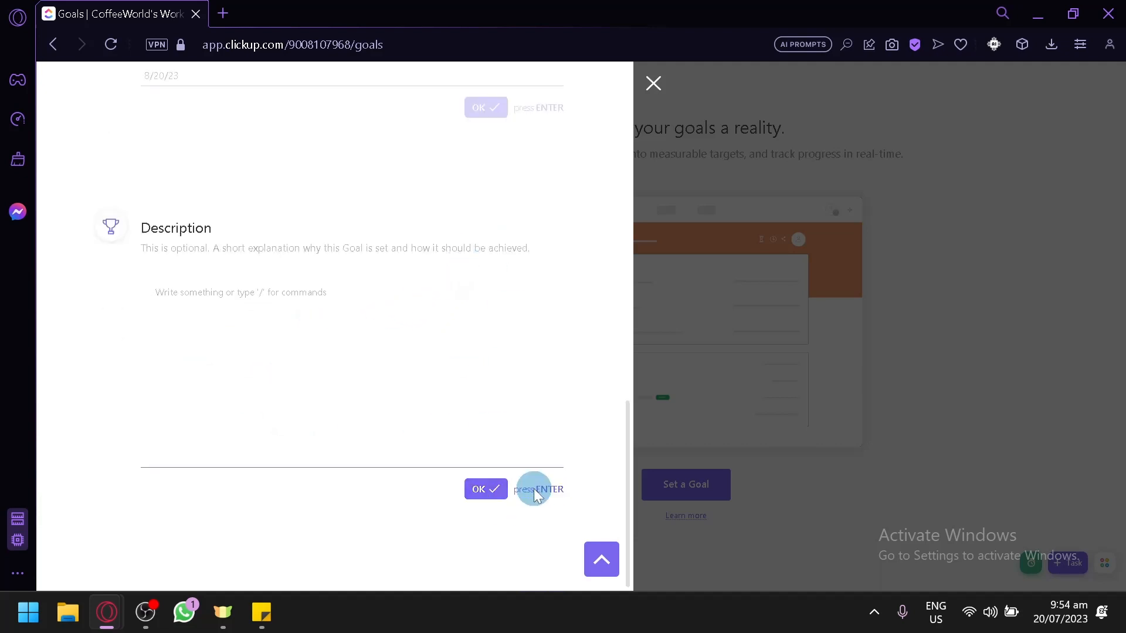
pyautogui.click(477, 488)
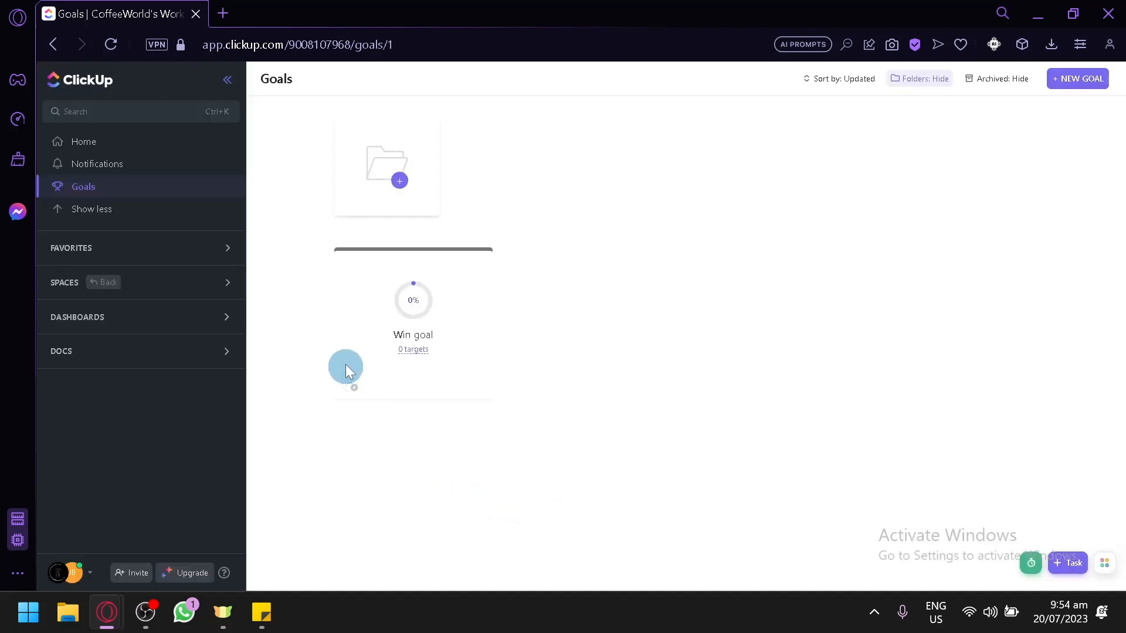
pyautogui.click(346, 369)
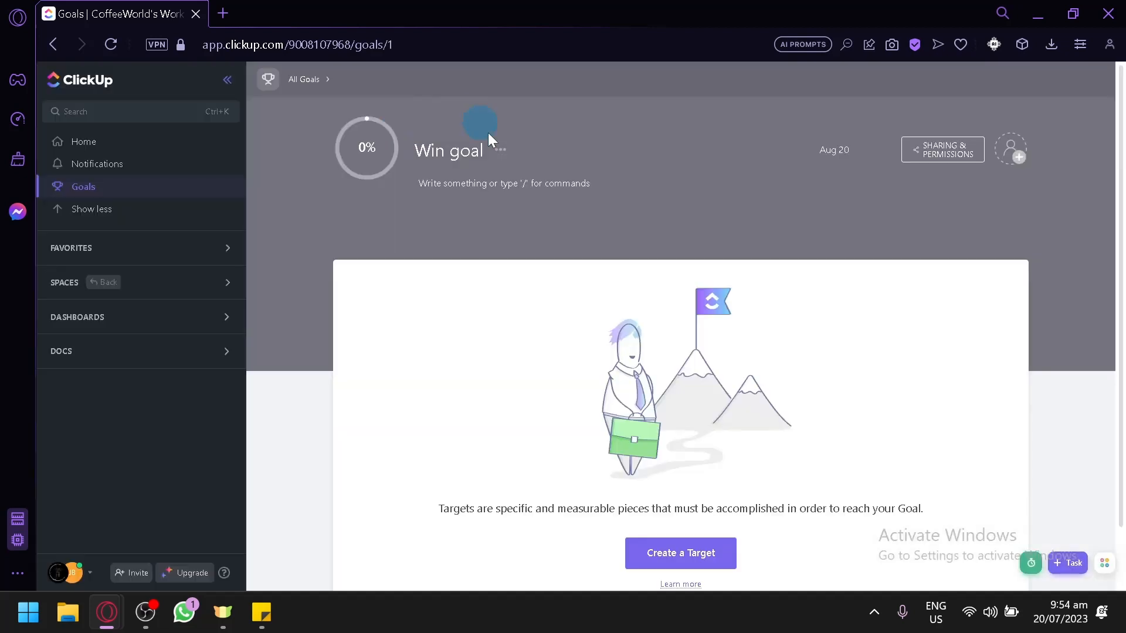
# Start a new target for the goal and name it "Do 100 task".
pyautogui.click(727, 360)
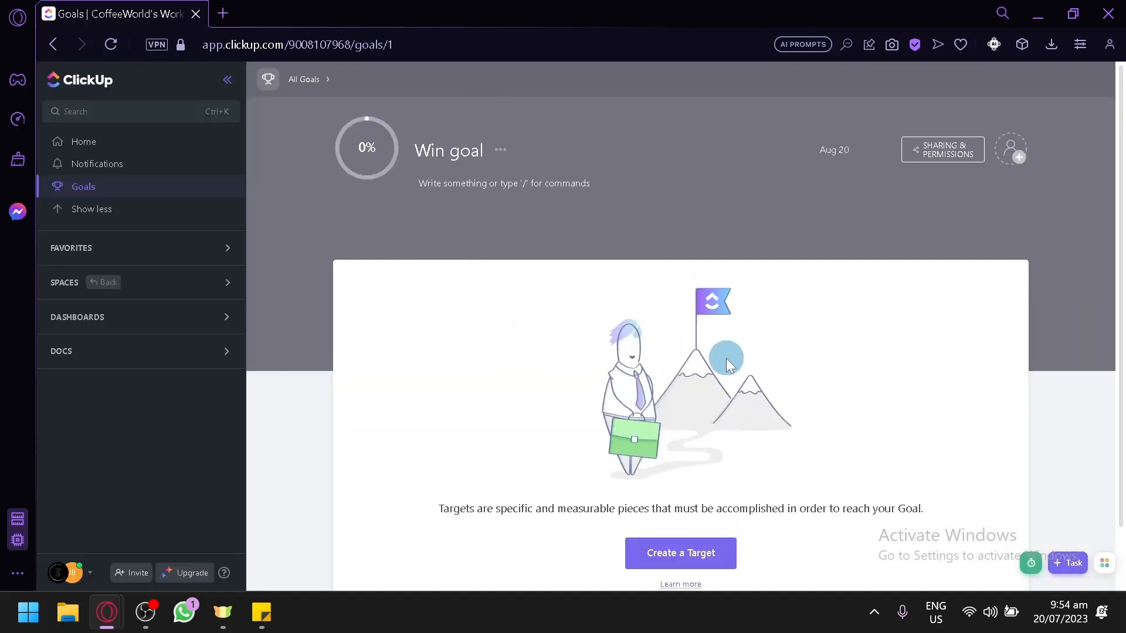
pyautogui.scroll(-1, 671, 443)
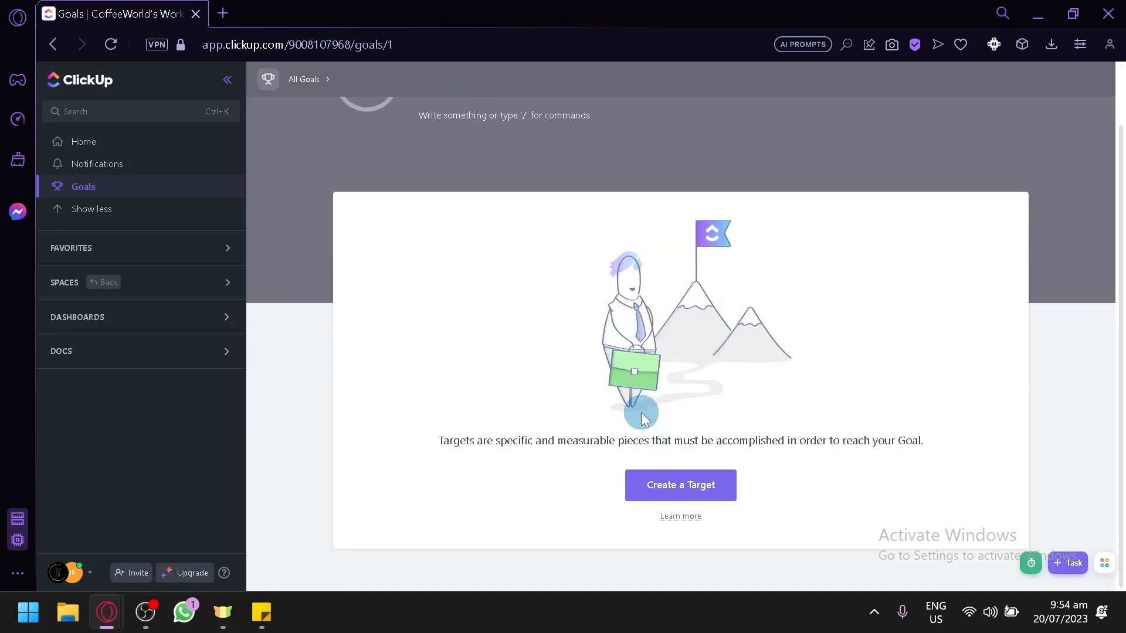
pyautogui.click(695, 488)
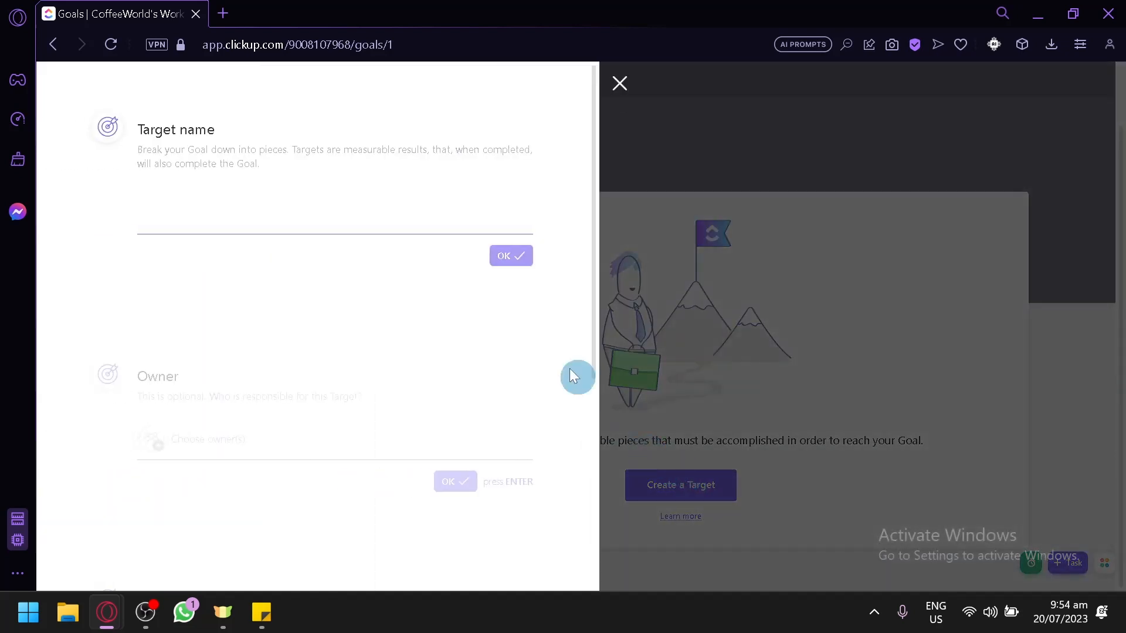
pyautogui.click(336, 228)
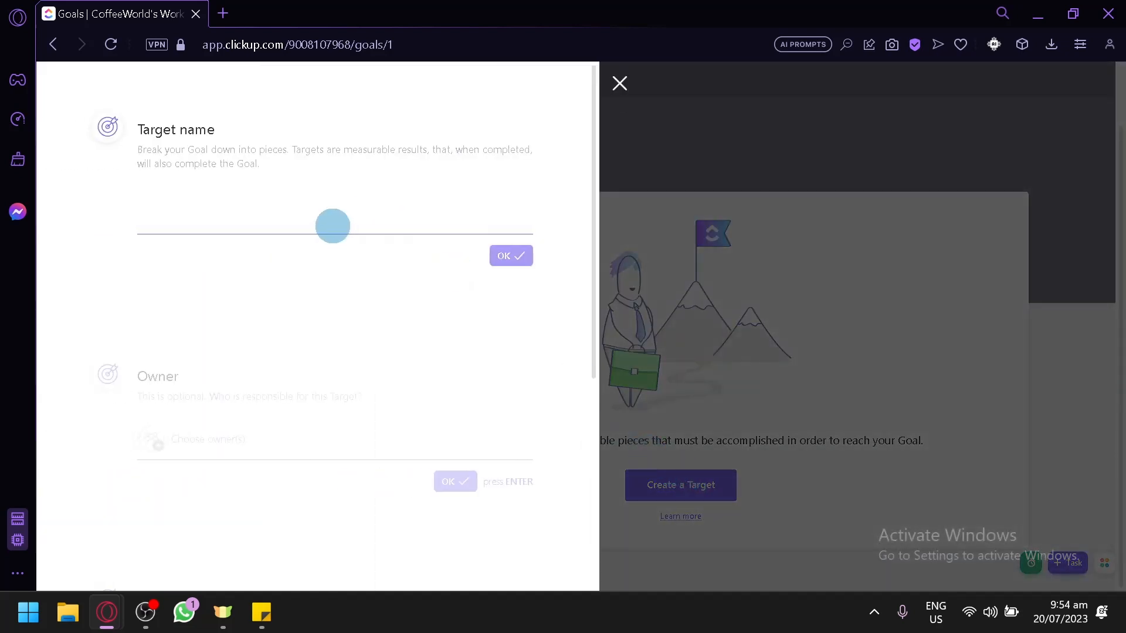
pyautogui.write('Do 100 task')
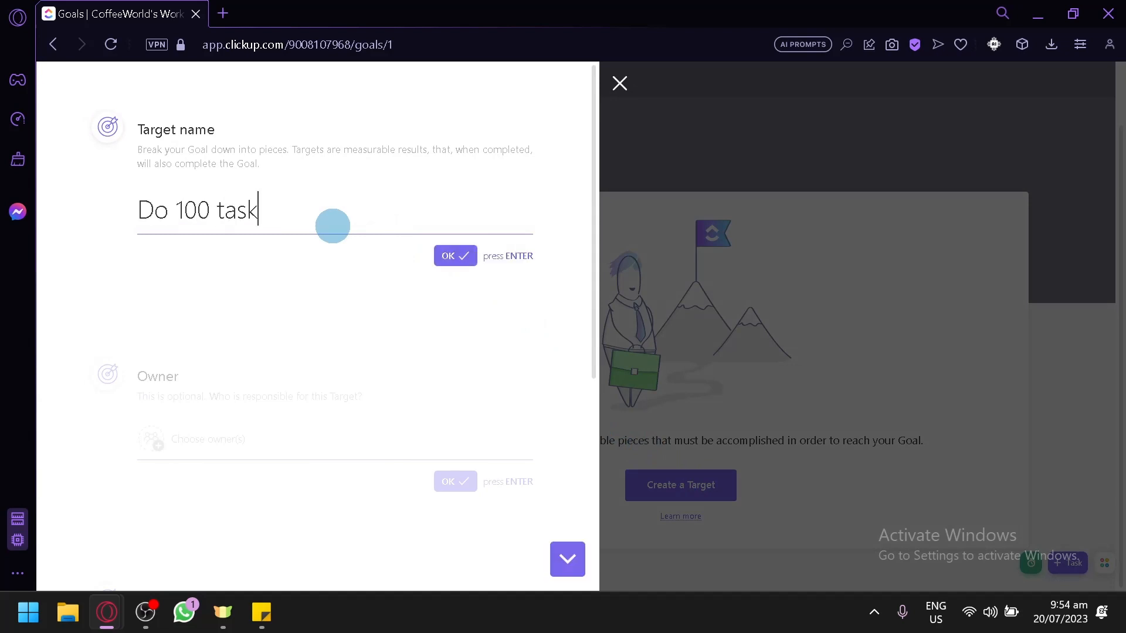
pyautogui.click(447, 262)
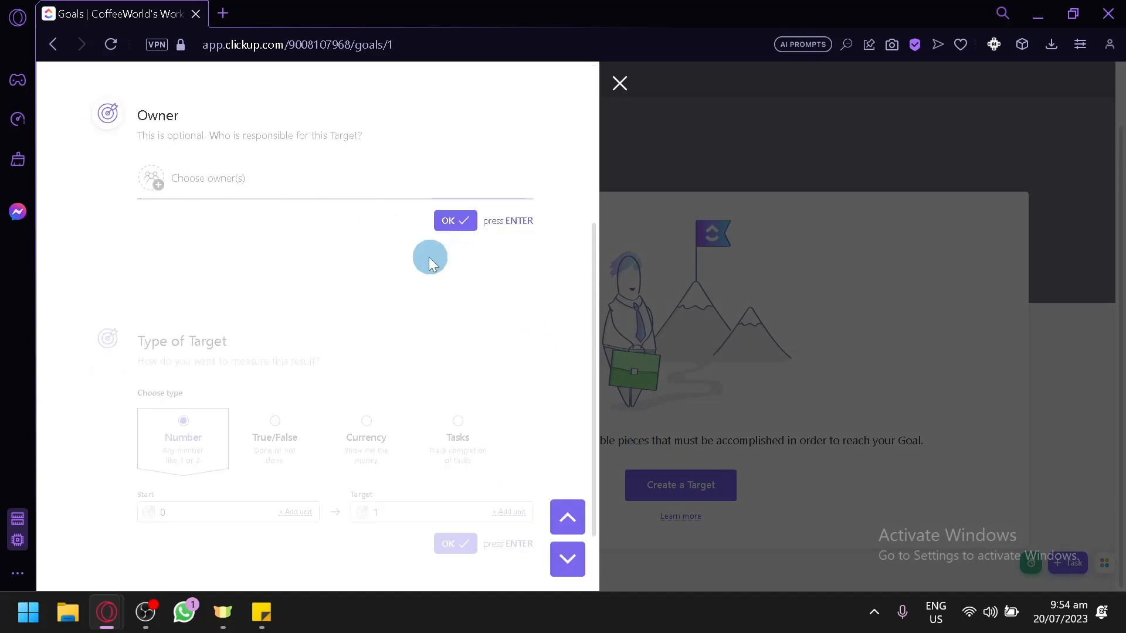
# Assign the only workspace member as the target's owner and confirm.
pyautogui.click(265, 194)
pyautogui.click(189, 252)
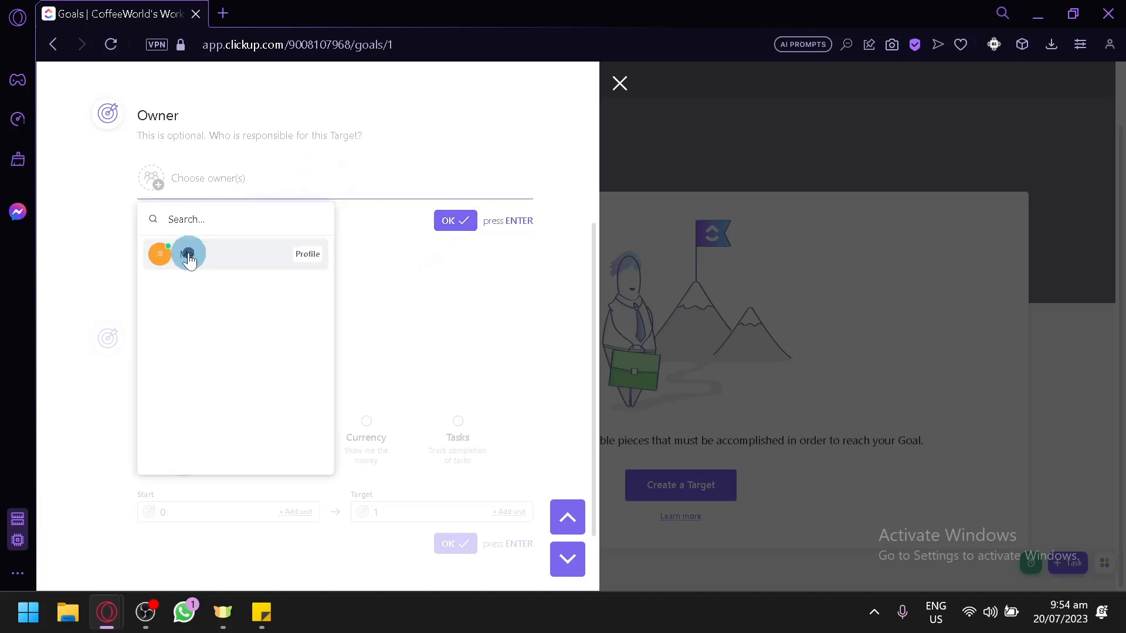
pyautogui.click(449, 230)
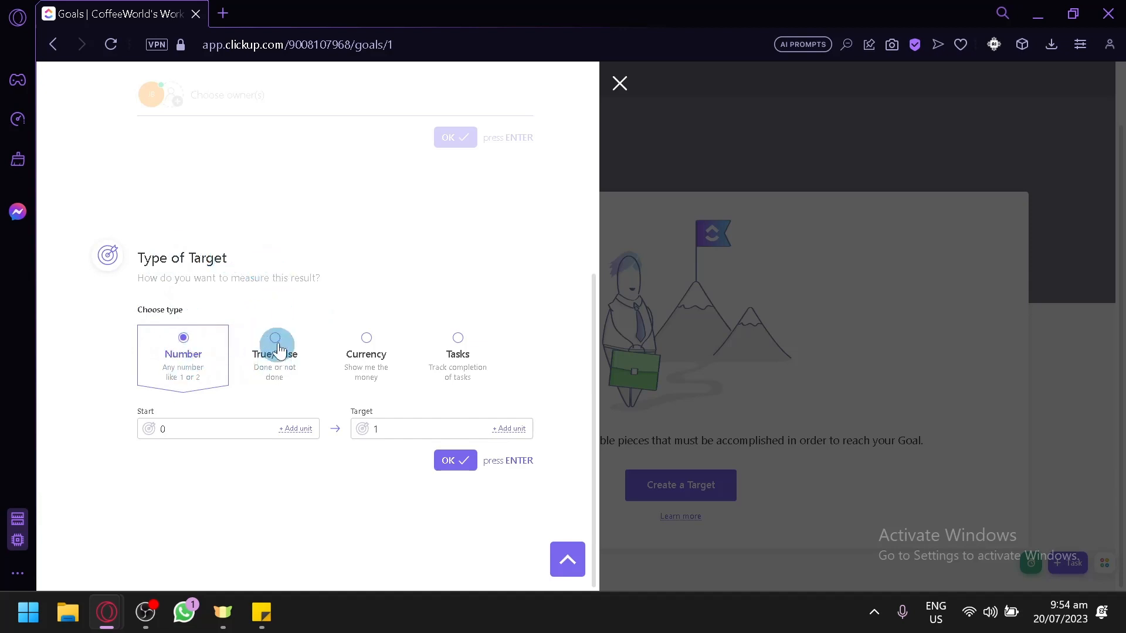
# Set the target type to Tasks, add Edit your profile four times and Hire brilliant engineers, and save the target.
pyautogui.click(467, 362)
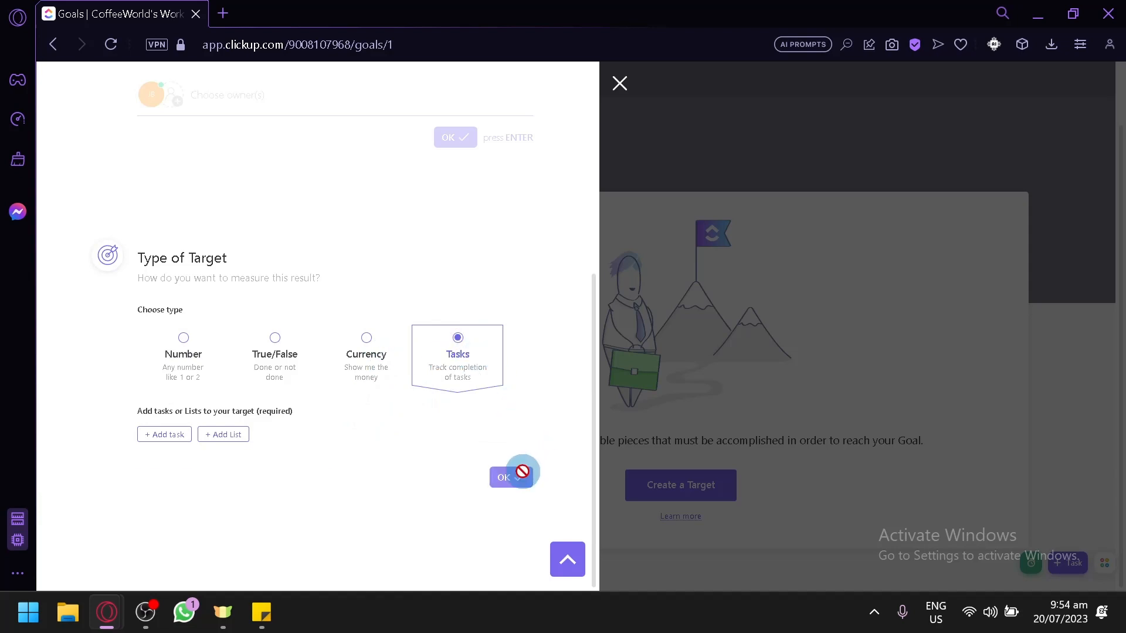
pyautogui.click(170, 435)
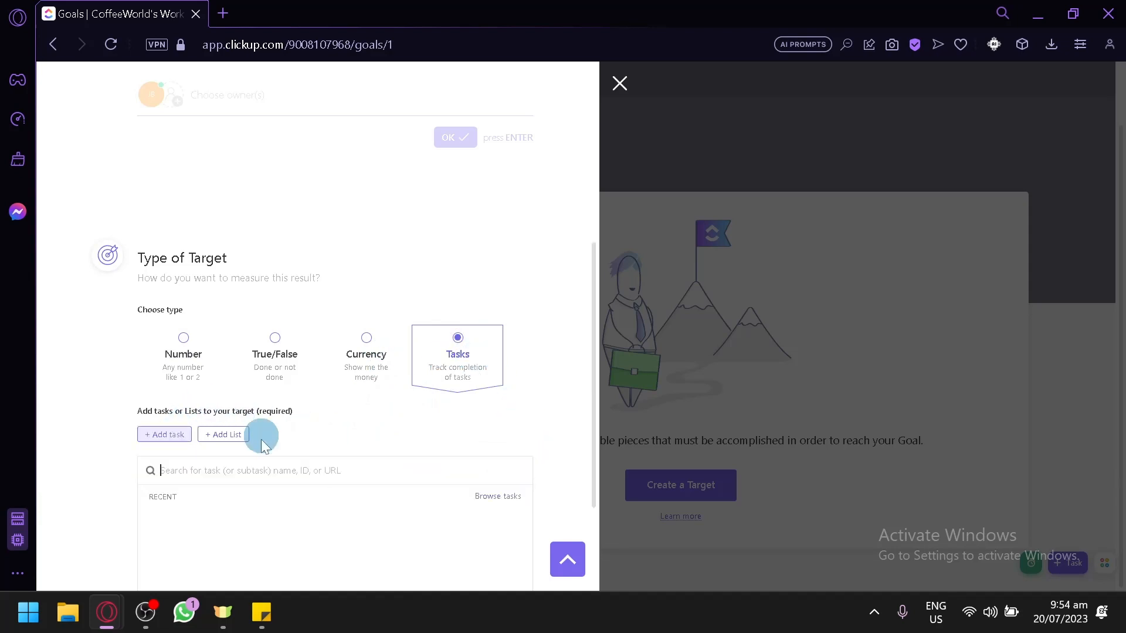
pyautogui.scroll(-2, 220, 445)
pyautogui.click(268, 379)
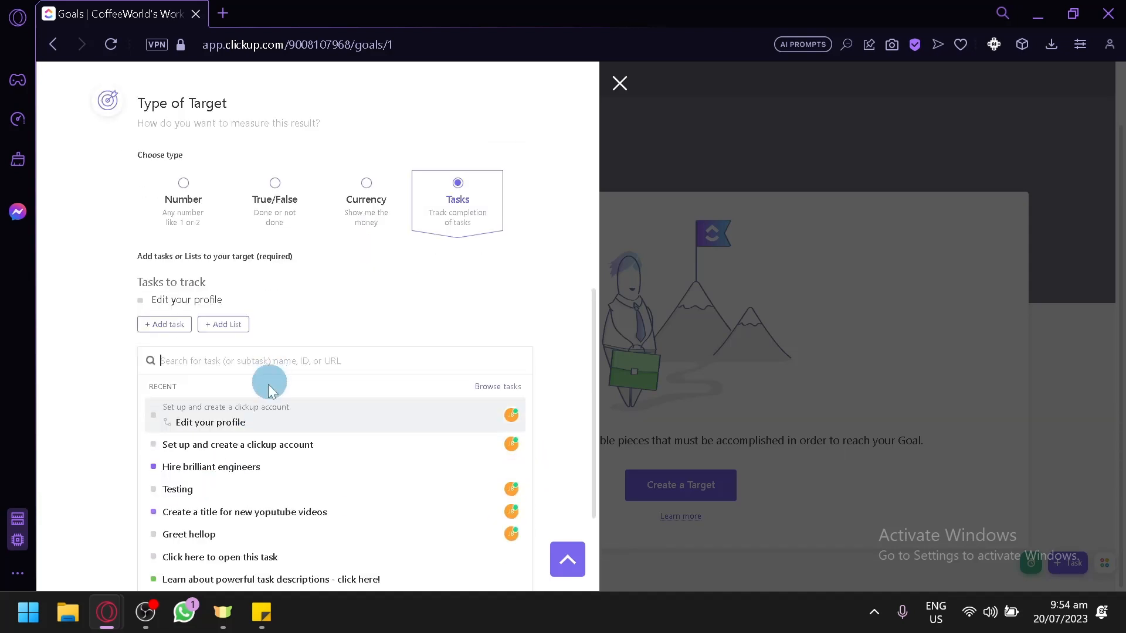
pyautogui.click(237, 424)
pyautogui.click(239, 441)
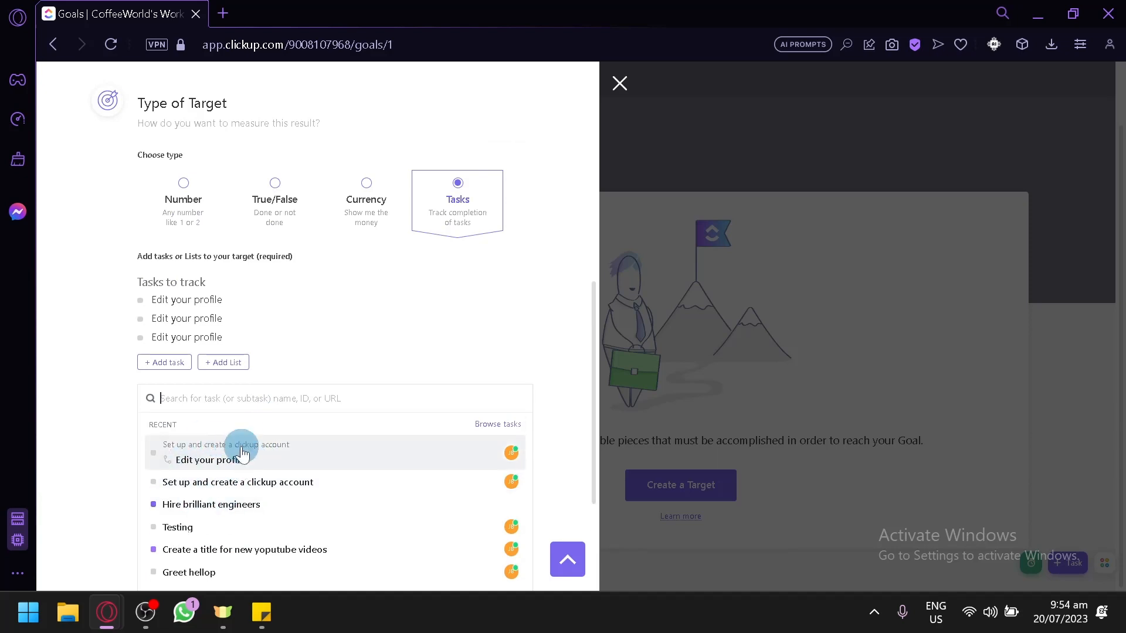
pyautogui.click(240, 459)
pyautogui.click(244, 523)
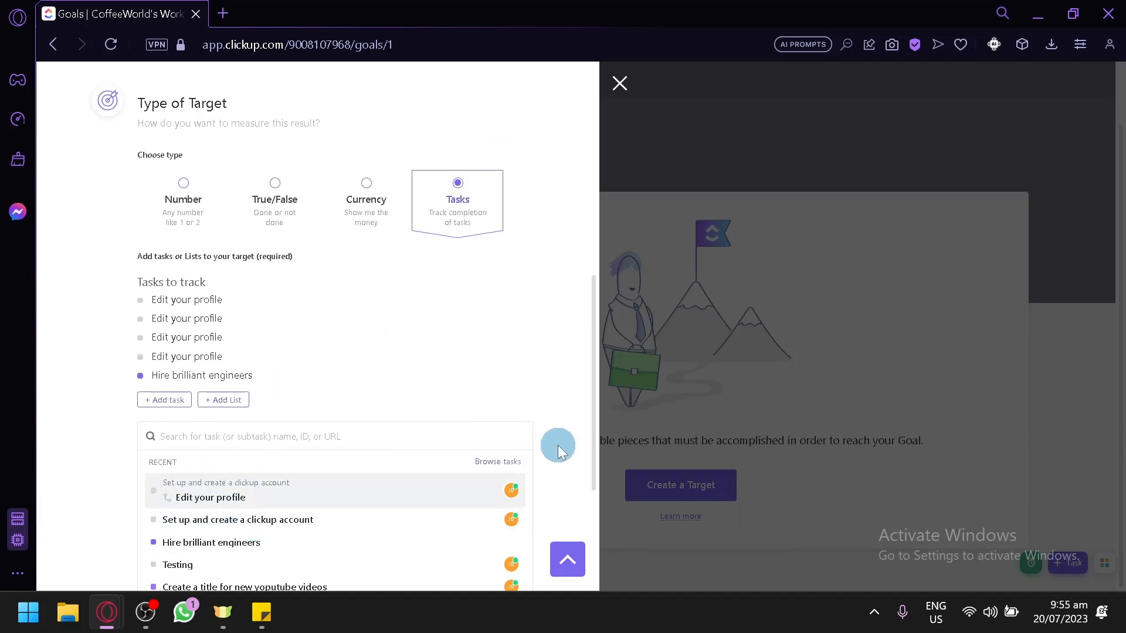
pyautogui.scroll(-4, 545, 454)
pyautogui.click(447, 491)
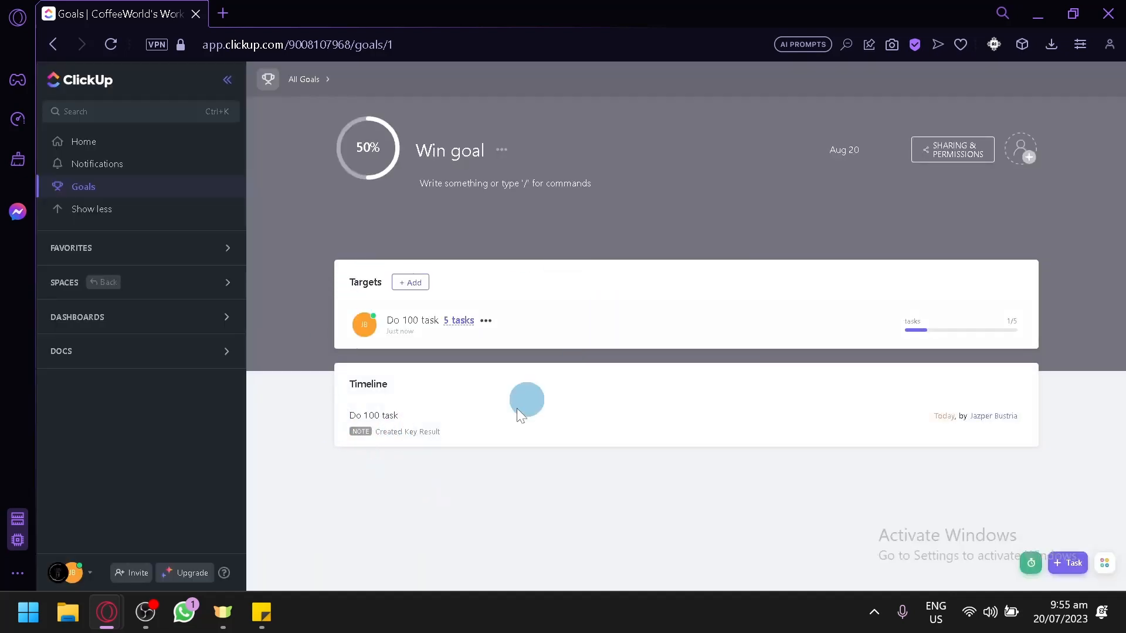
# Expand the sidebar's Favorites and Spaces sections and open the Space space's list view.
pyautogui.click(429, 199)
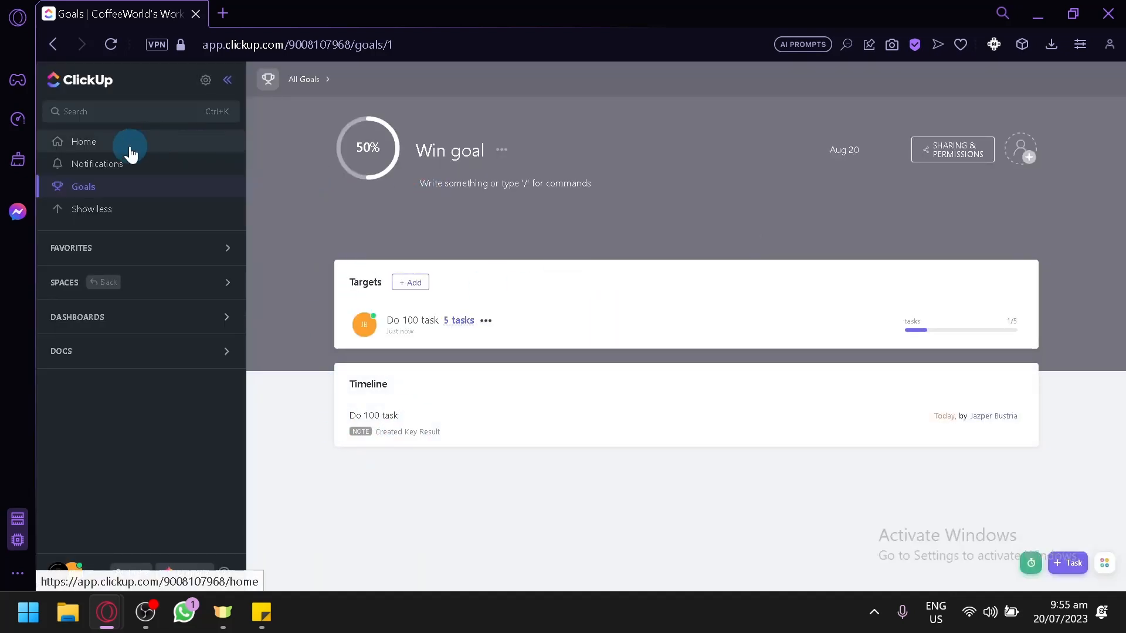
pyautogui.click(143, 264)
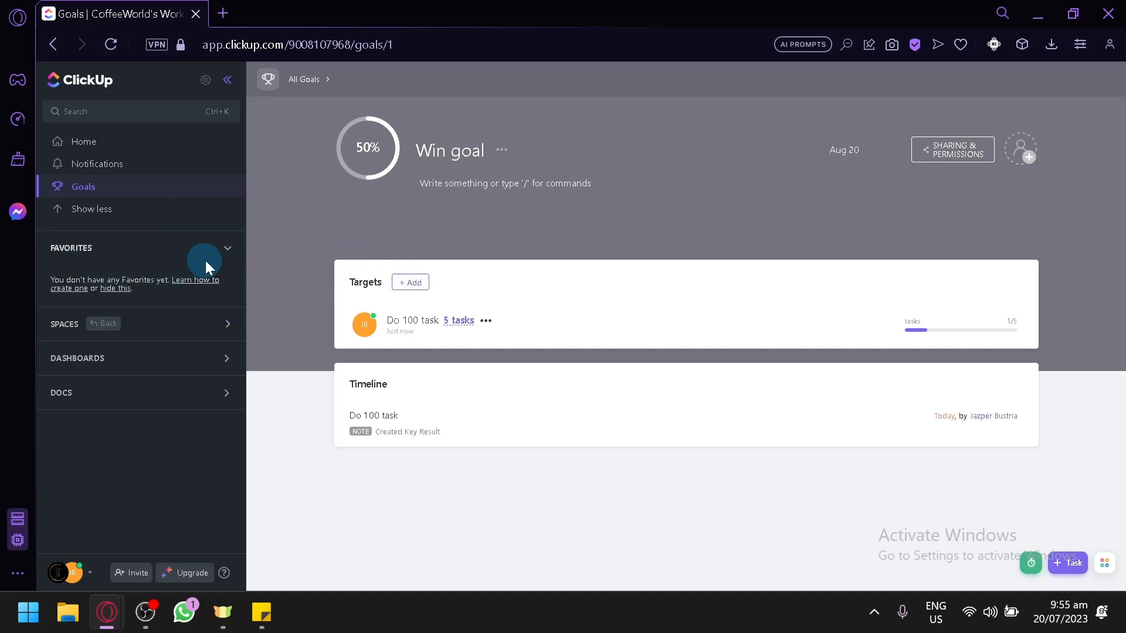
pyautogui.click(161, 325)
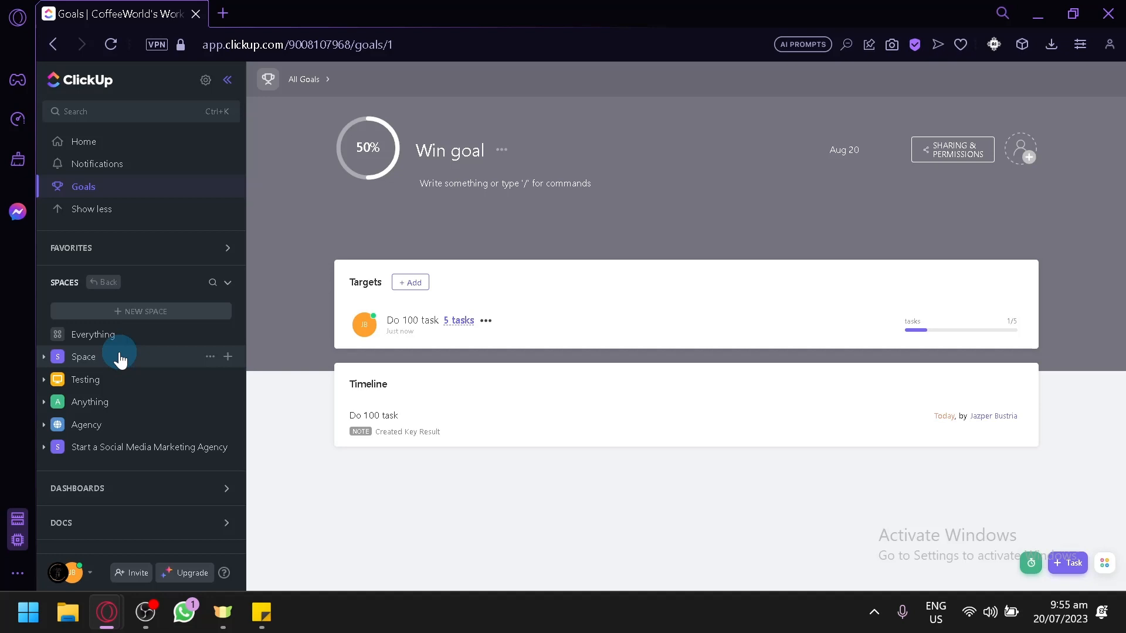
pyautogui.click(89, 360)
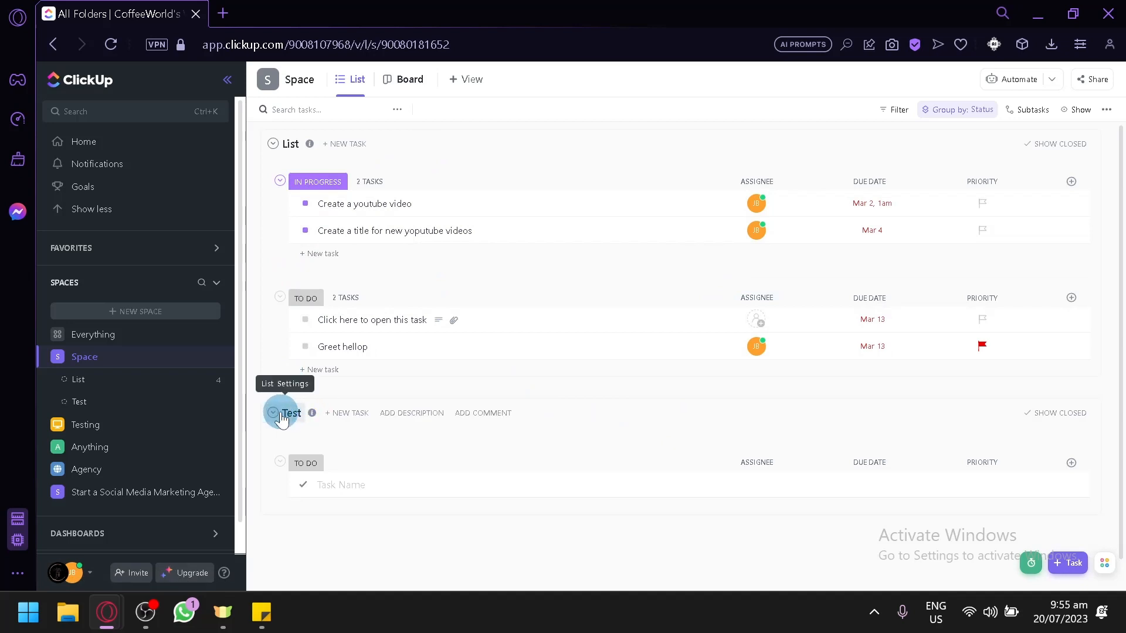
pyautogui.scroll(-1, 377, 414)
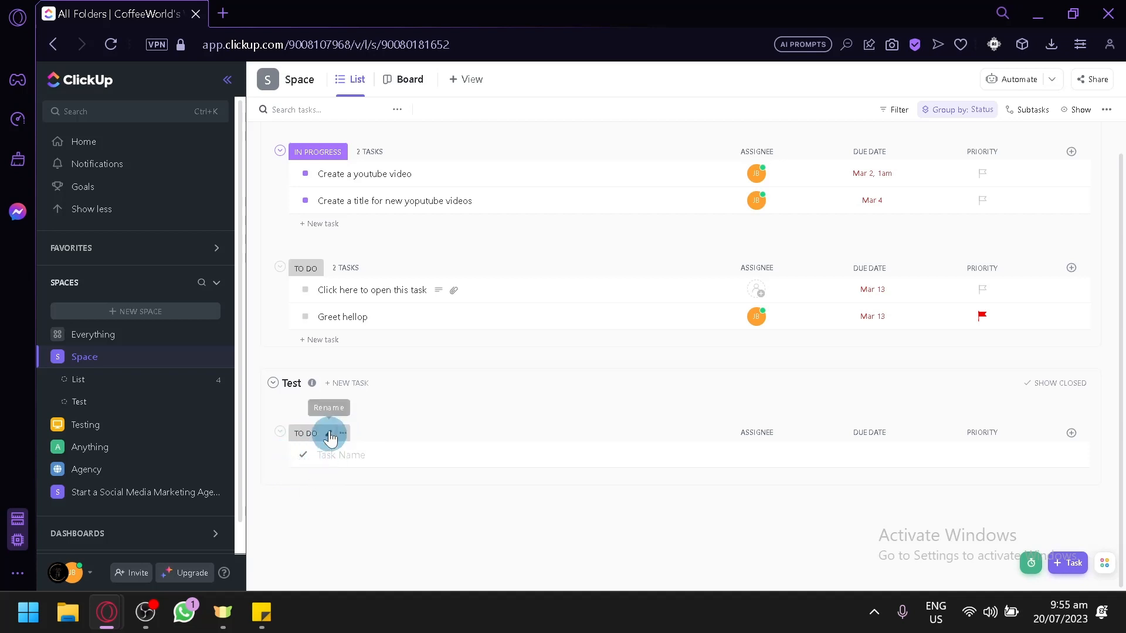
pyautogui.scroll(1, 330, 437)
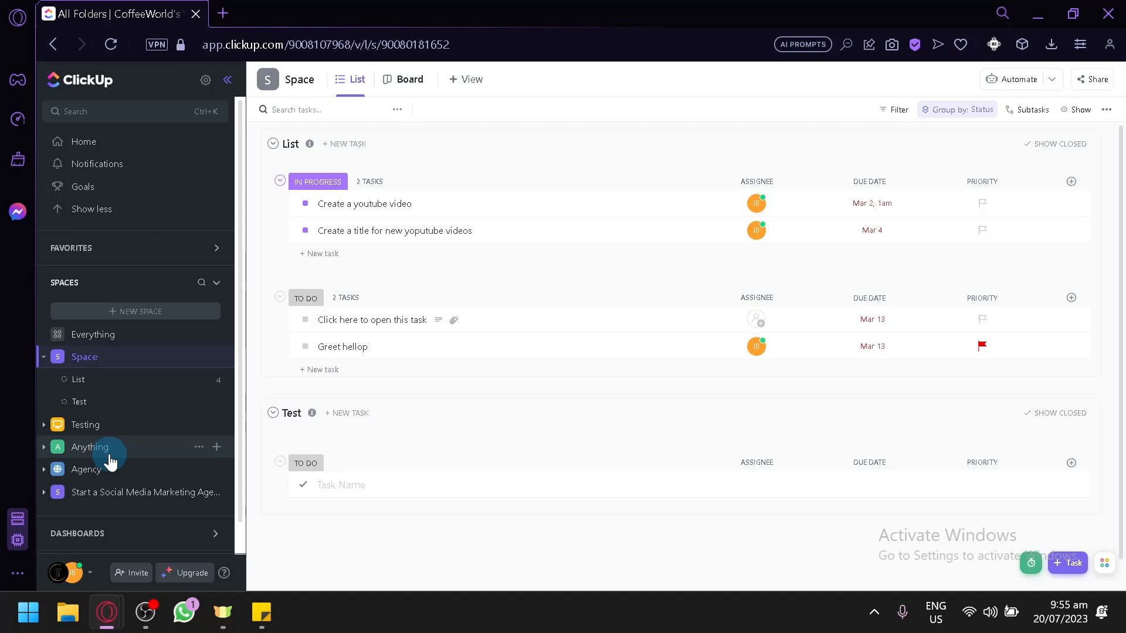
# Start creating a new space named "New website development".
pyautogui.click(170, 317)
pyautogui.click(496, 329)
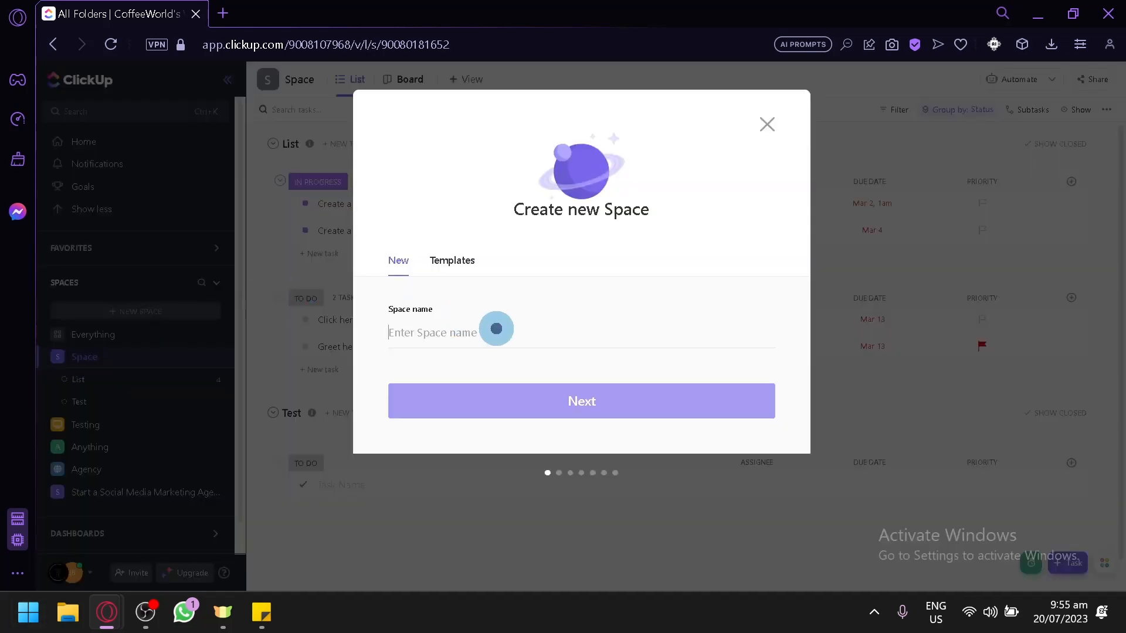
pyautogui.write('New website development')
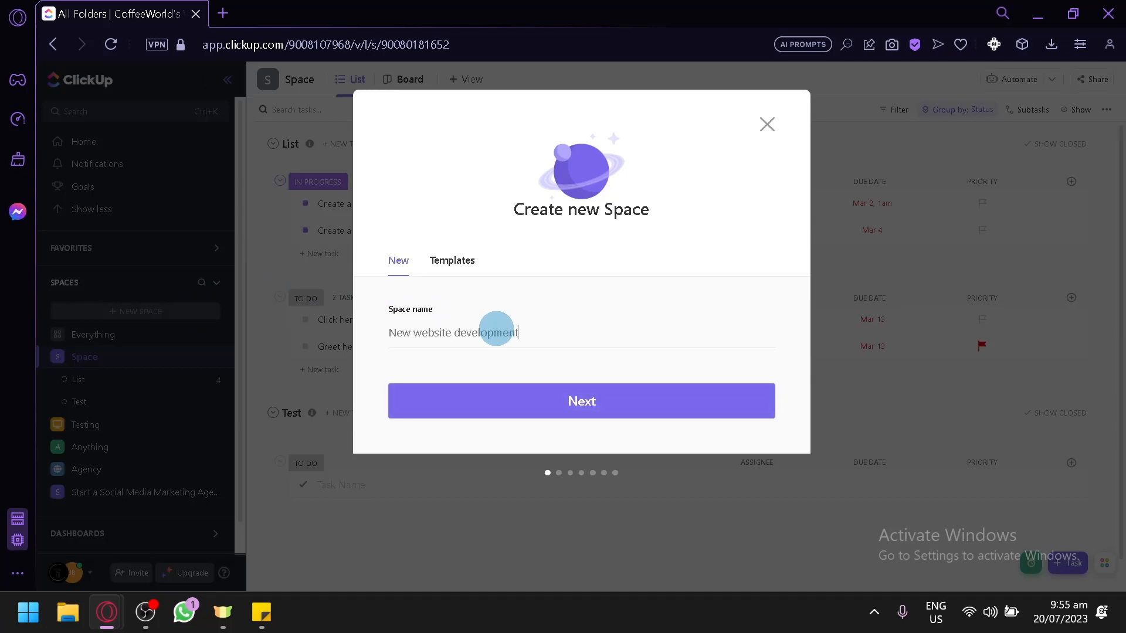
pyautogui.click(524, 411)
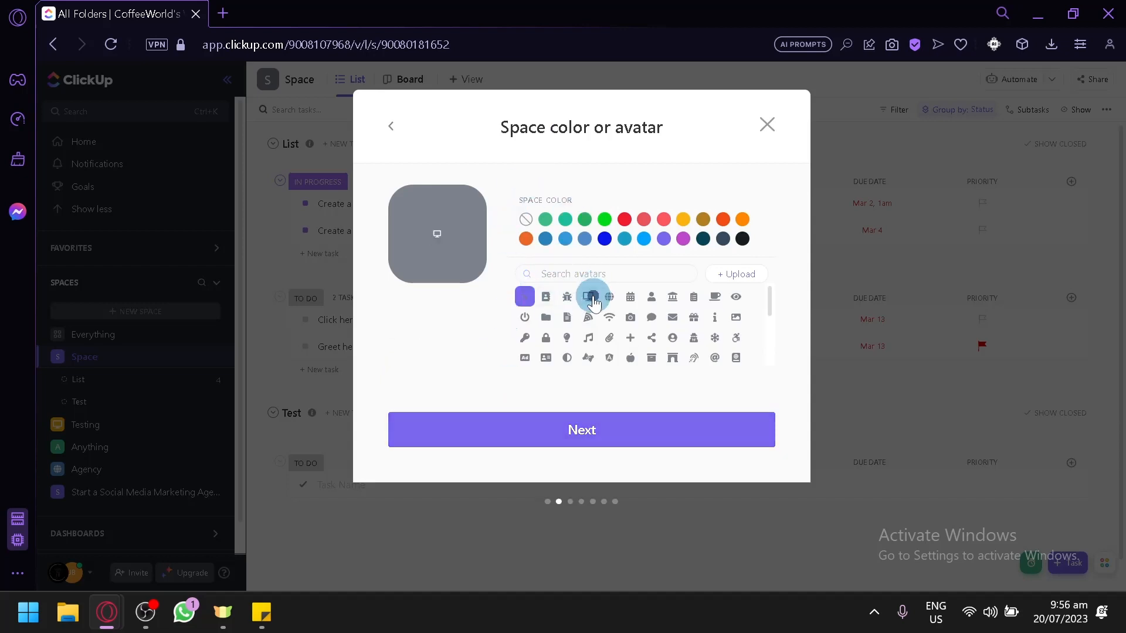
# Choose a blue colour for the space and keep it shared with CoffeeWorld's Workspace.
pyautogui.click(605, 239)
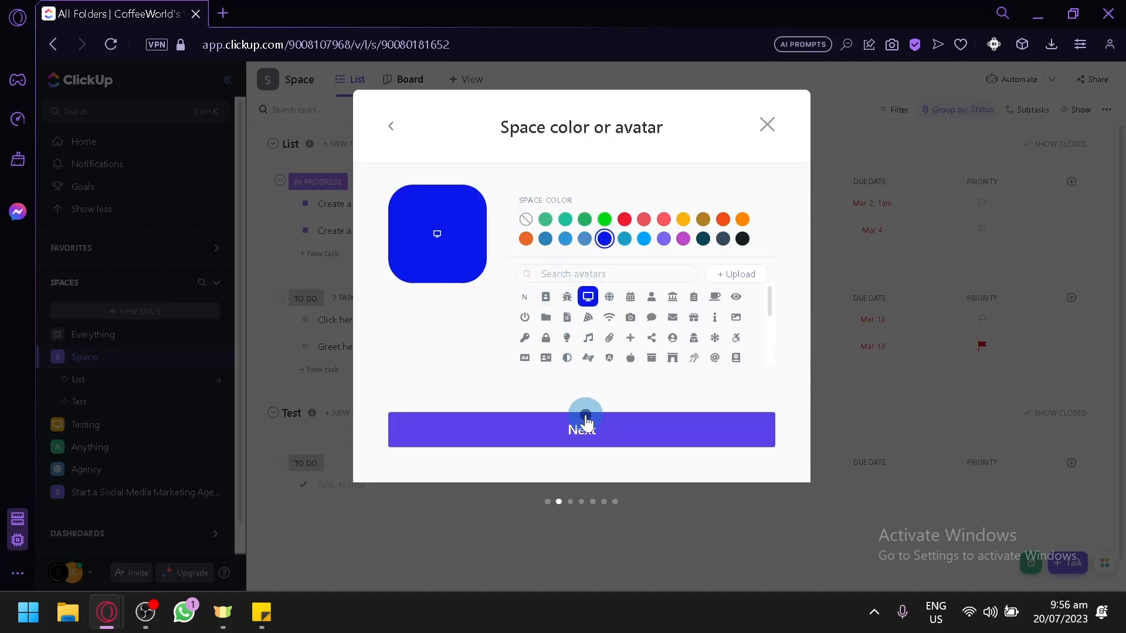
pyautogui.click(586, 420)
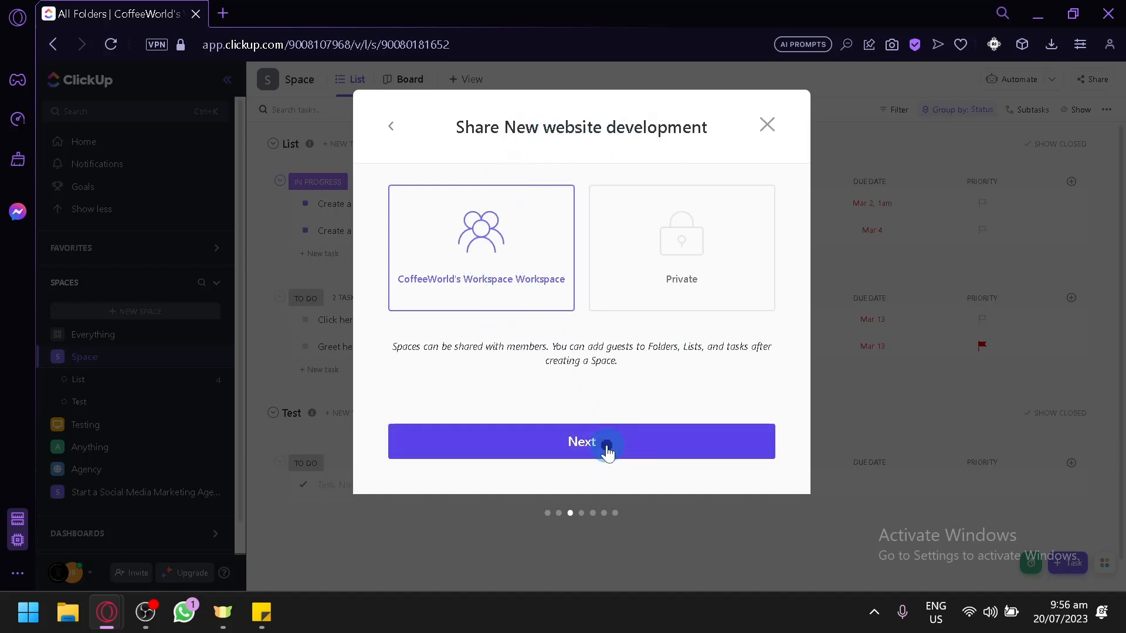
pyautogui.click(607, 450)
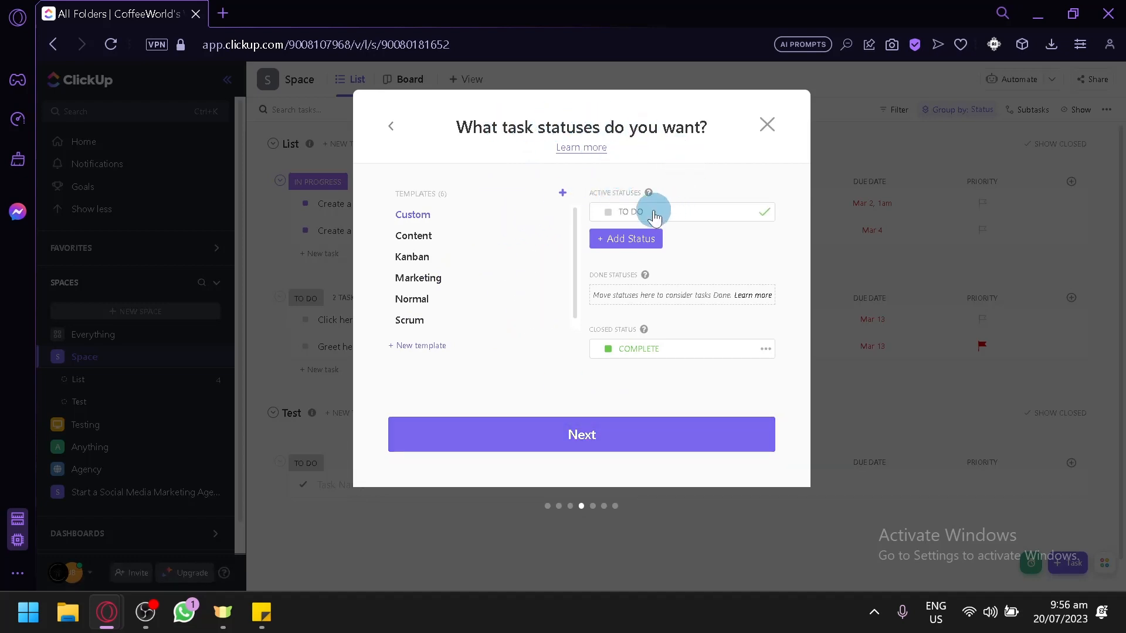
# Add a DONE task status to the new space and colour it green.
pyautogui.click(644, 239)
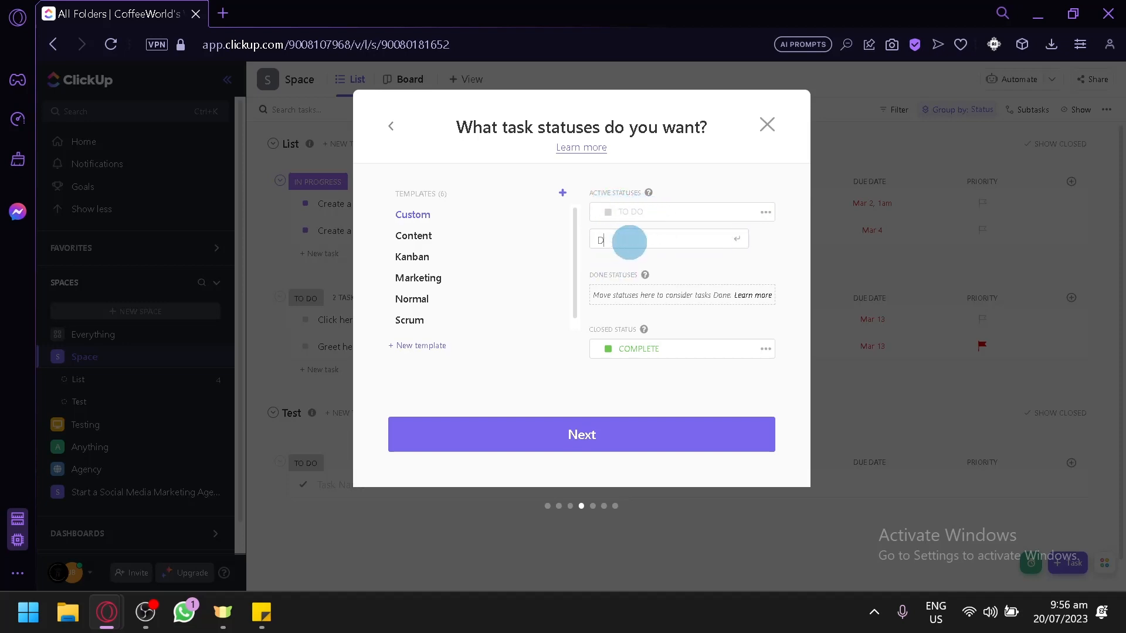
pyautogui.press('Return')
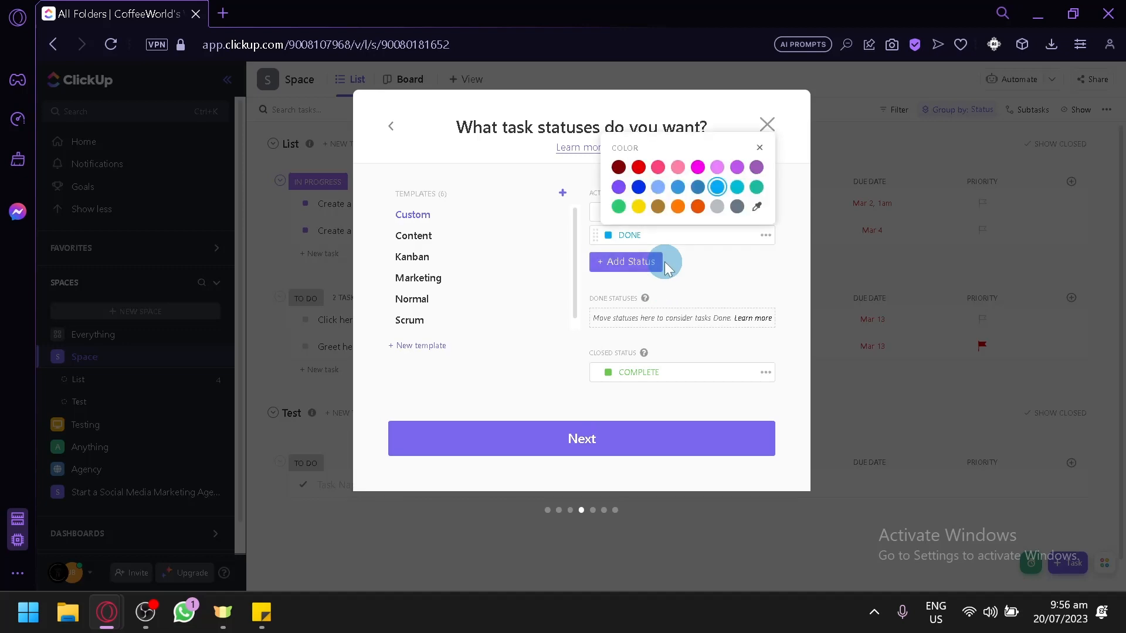
pyautogui.click(618, 206)
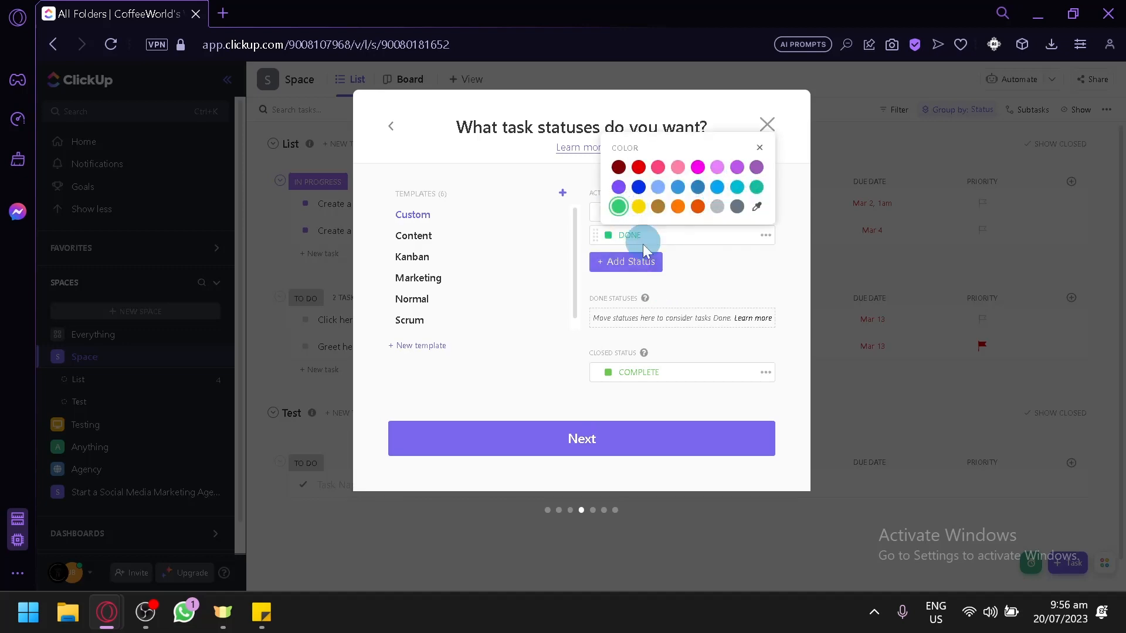
# Add an IN PROGRESS status and colour it yellow.
pyautogui.click(645, 268)
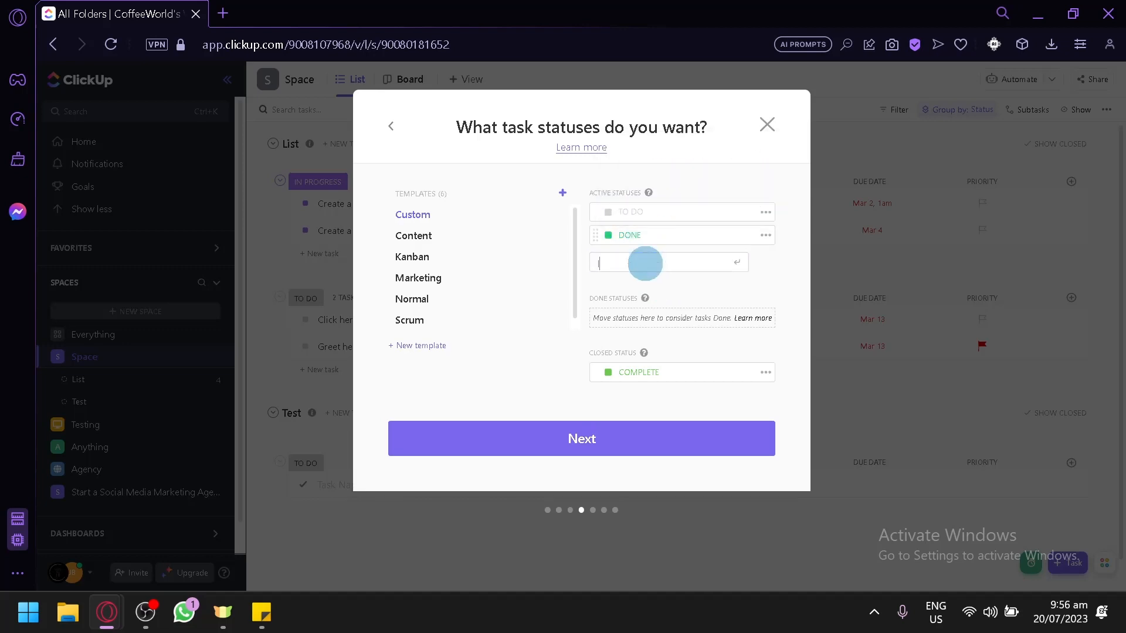
pyautogui.write('IN PROGRESS')
pyautogui.press('Return')
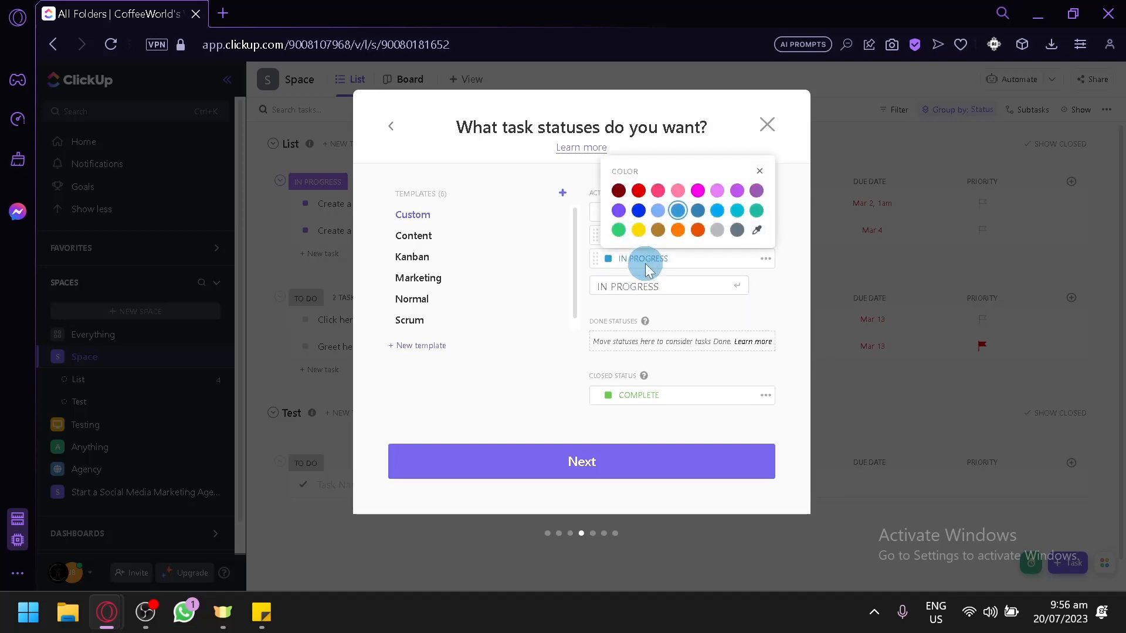
pyautogui.click(638, 230)
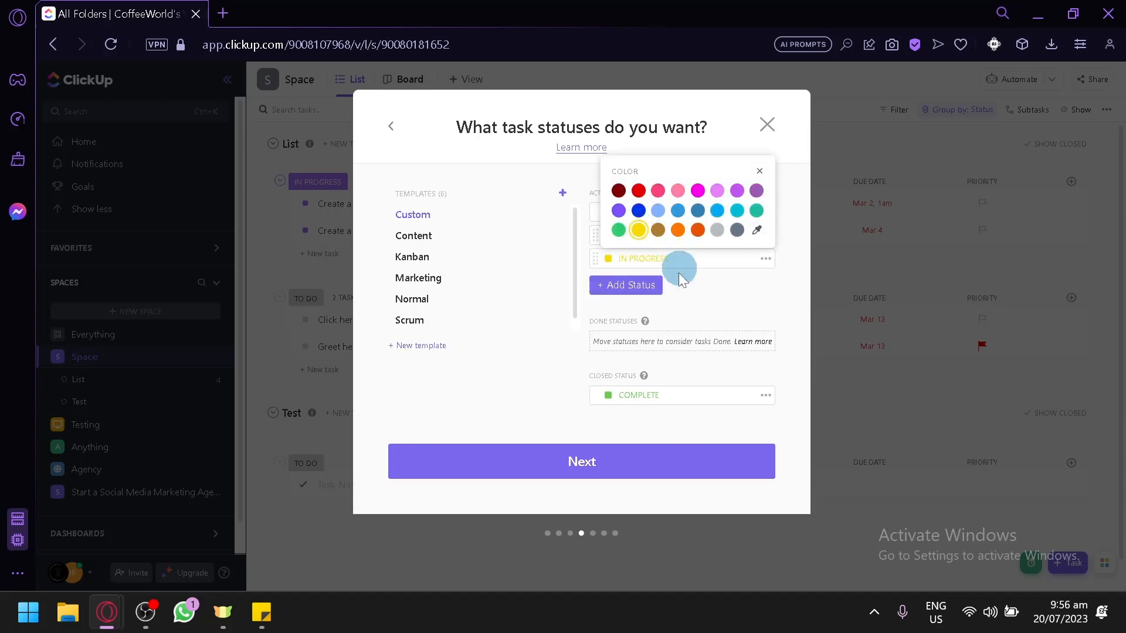
# Add a FAILED status and colour it dark orange.
pyautogui.click(640, 285)
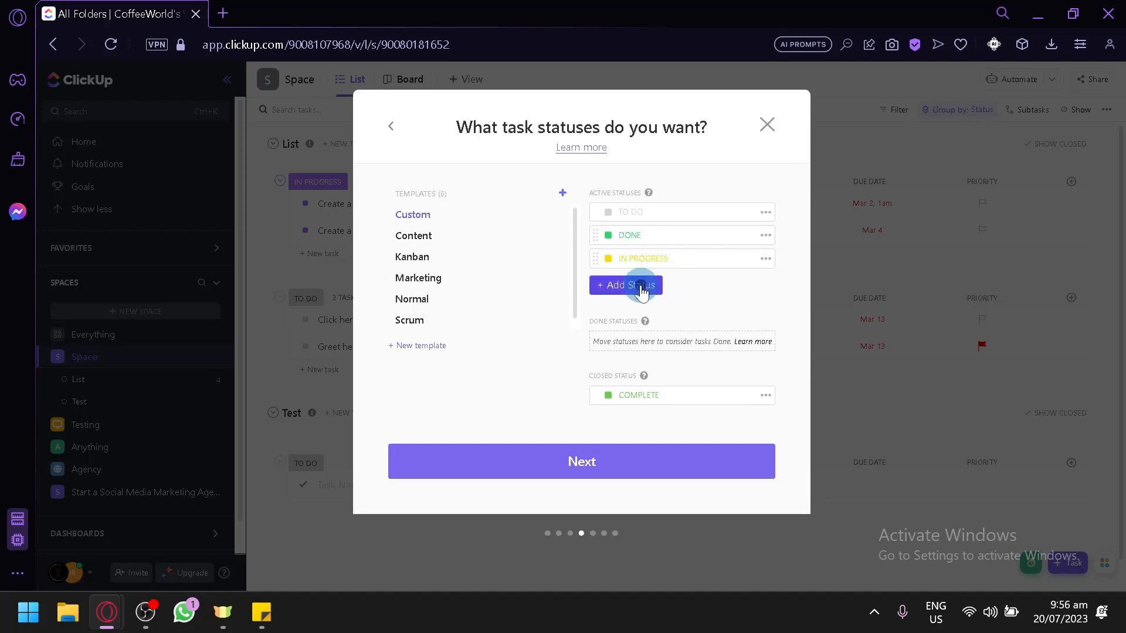
pyautogui.click(639, 286)
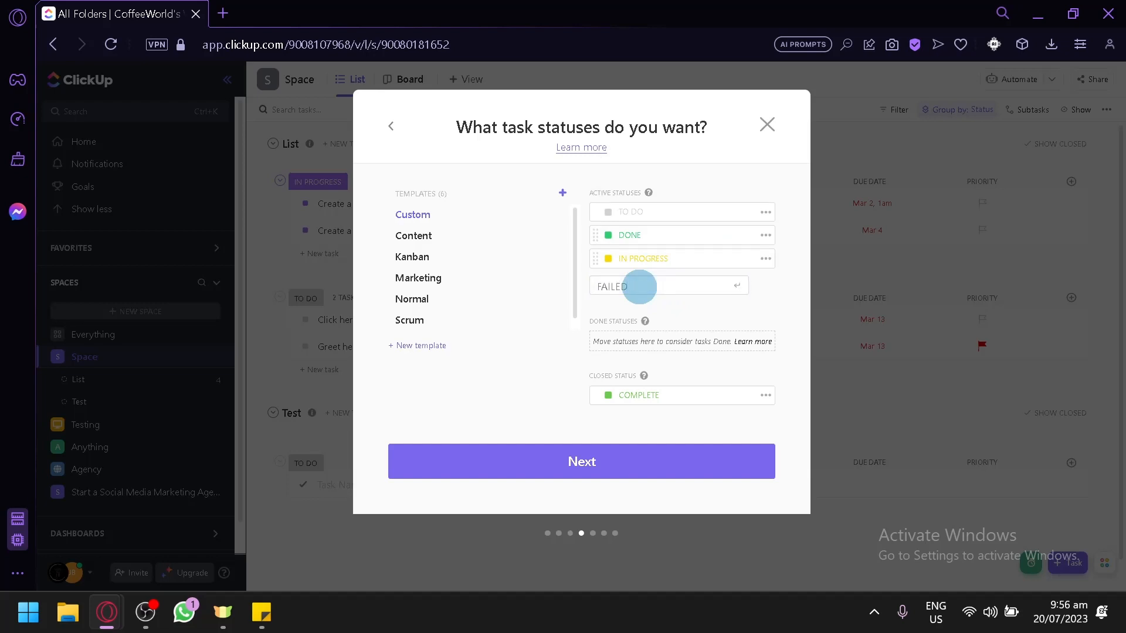
pyautogui.write('FAILED')
pyautogui.press('Return')
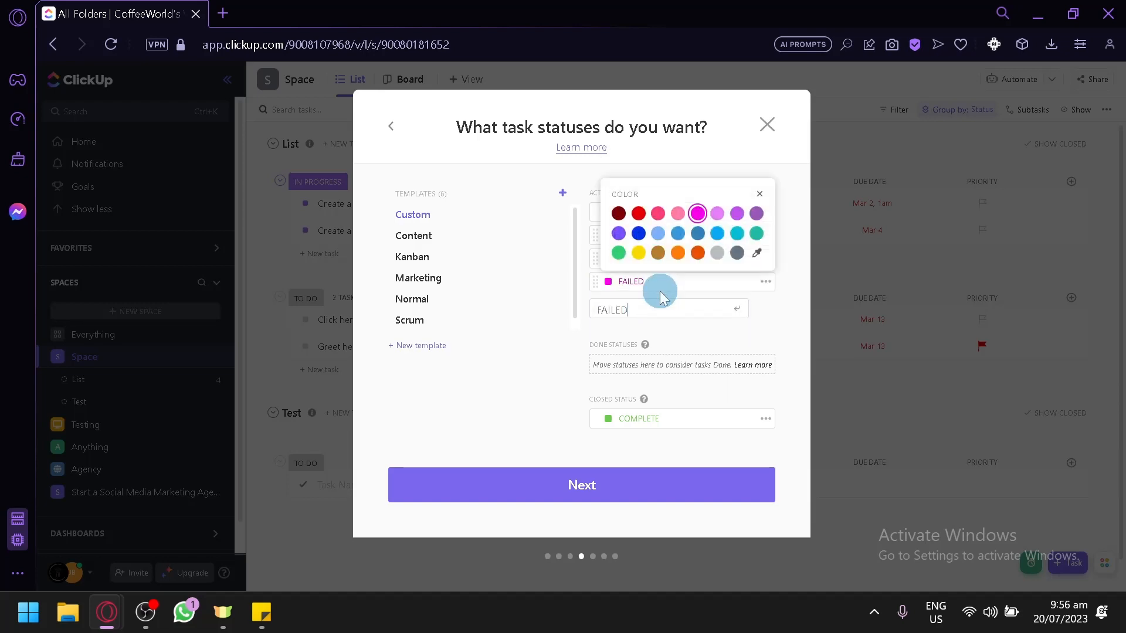
pyautogui.click(699, 256)
pyautogui.click(702, 340)
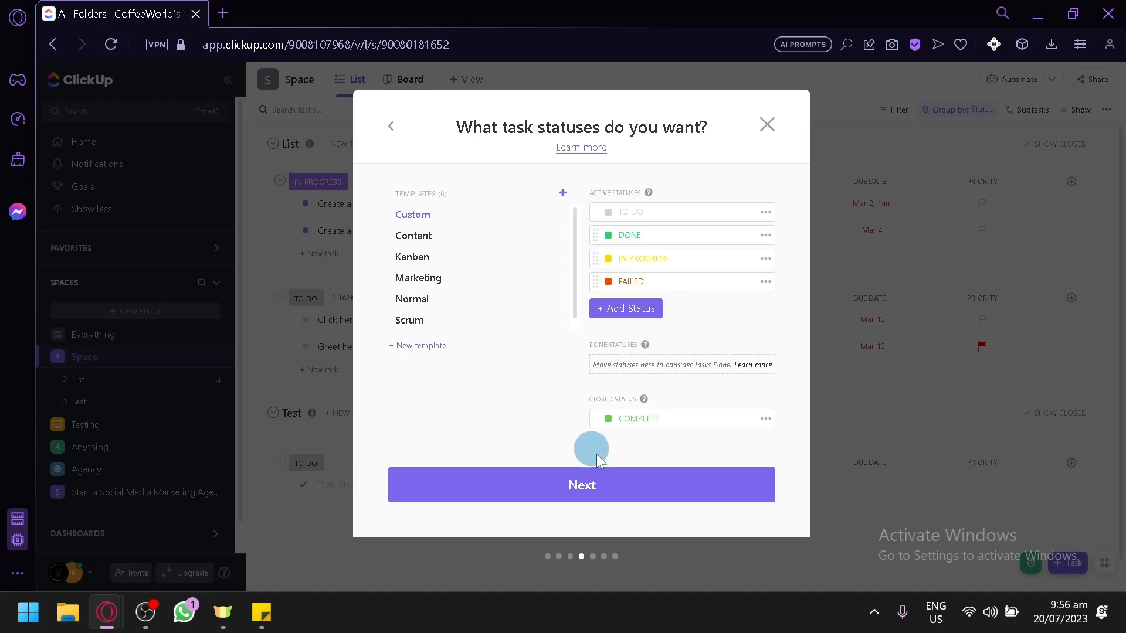
# Continue past the statuses and keep the default ClickApps selection.
pyautogui.click(610, 486)
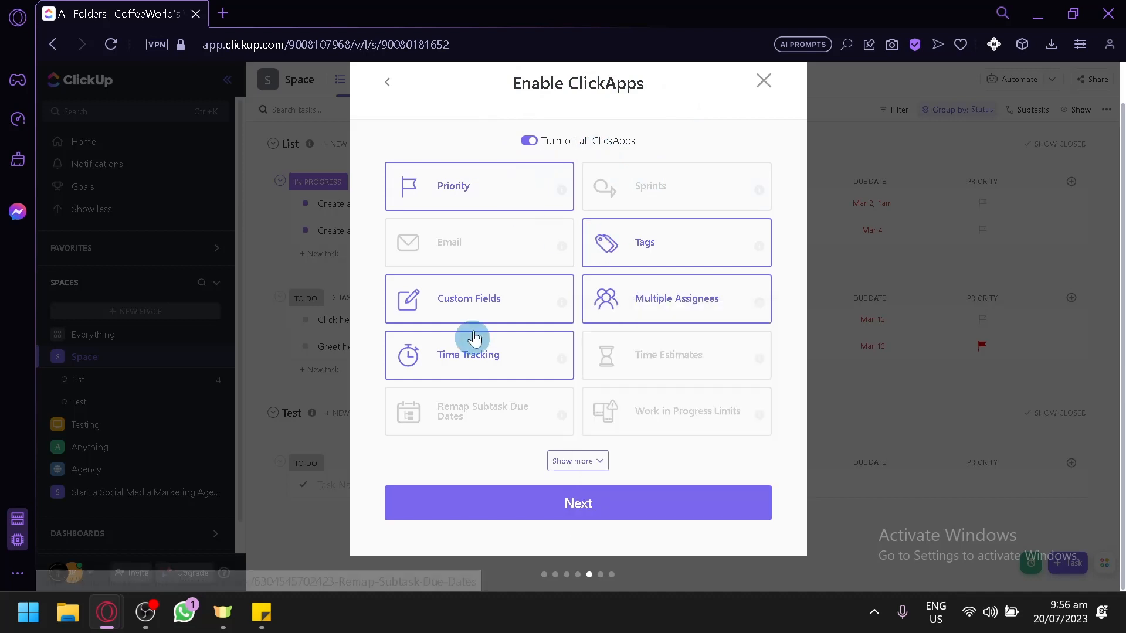
pyautogui.moveTo(562, 190)
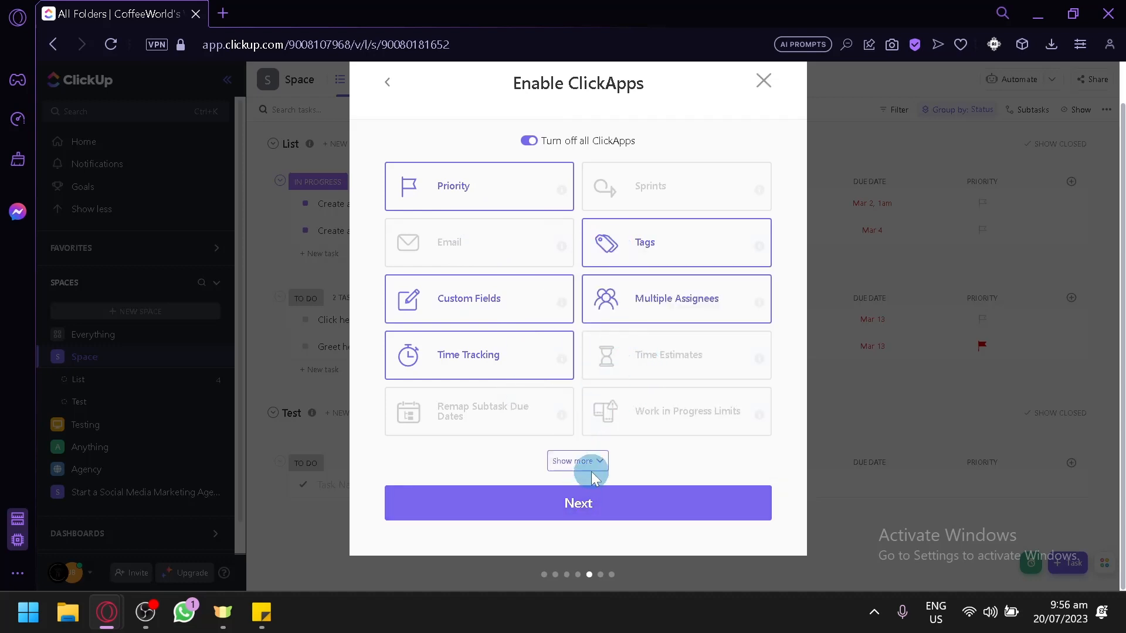
pyautogui.click(598, 504)
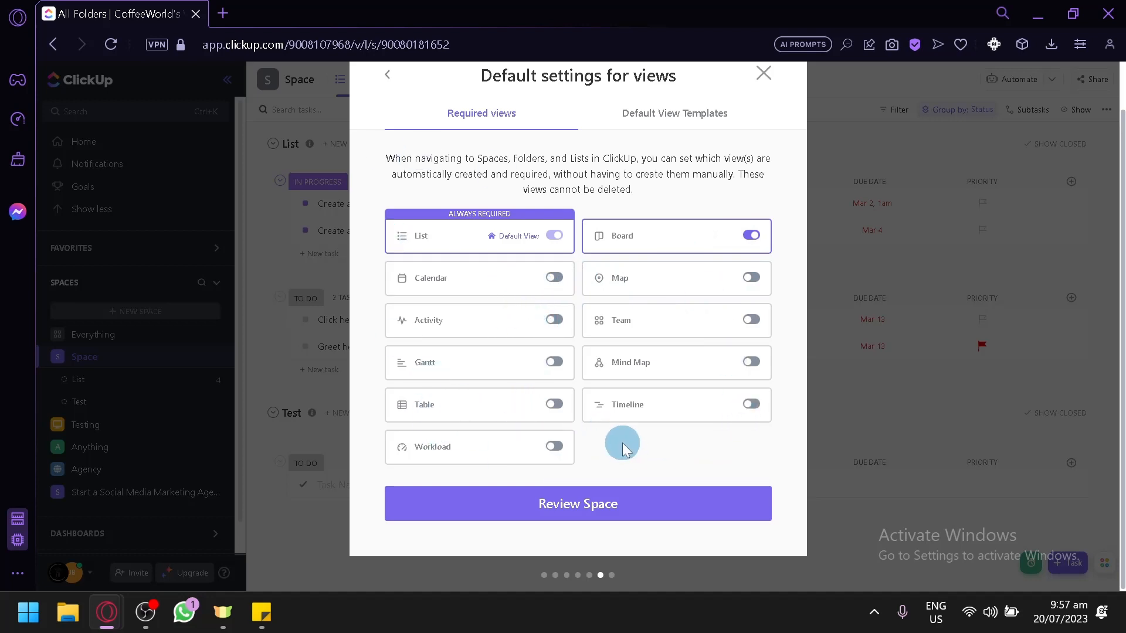
# Keep the default required views, review the space, try to create it, and dismiss the upgrade offer.
pyautogui.click(594, 505)
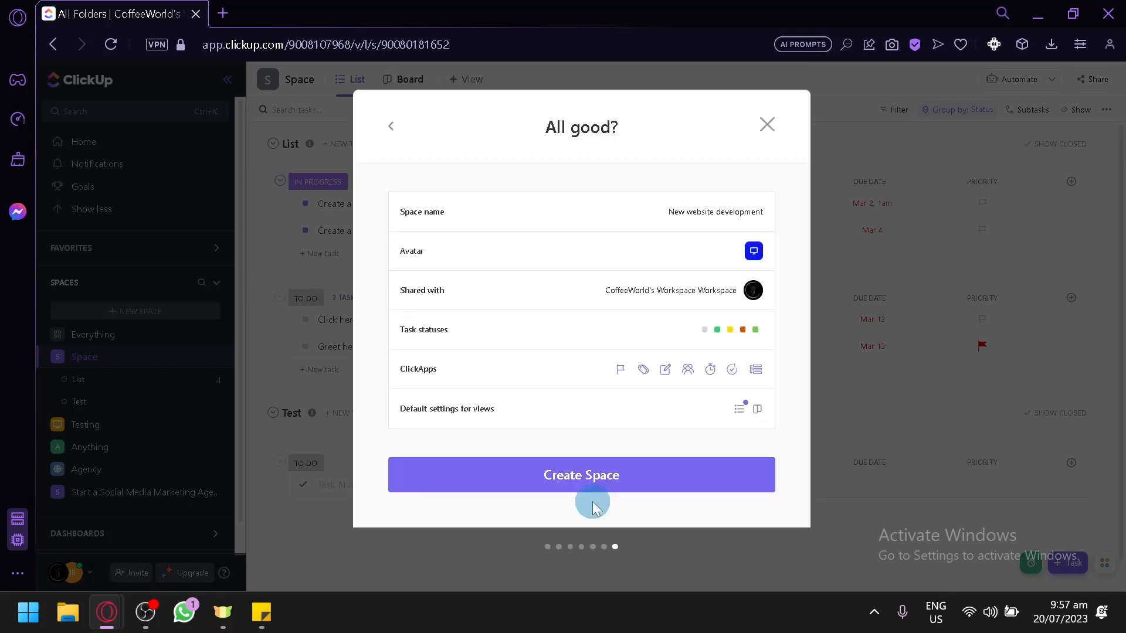
pyautogui.click(636, 475)
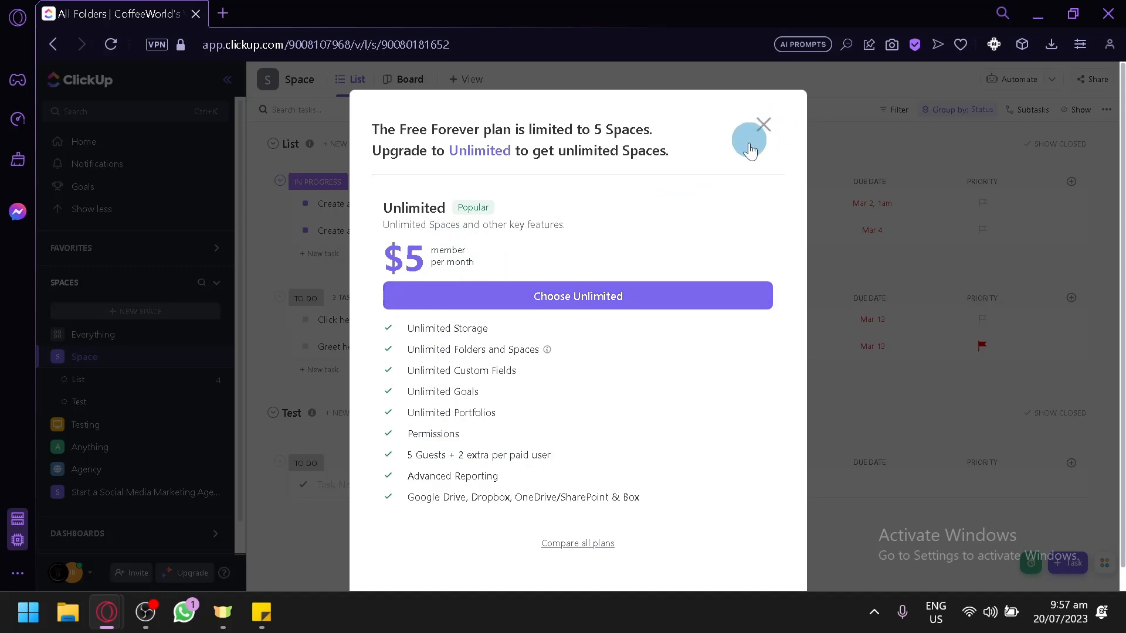
pyautogui.click(753, 138)
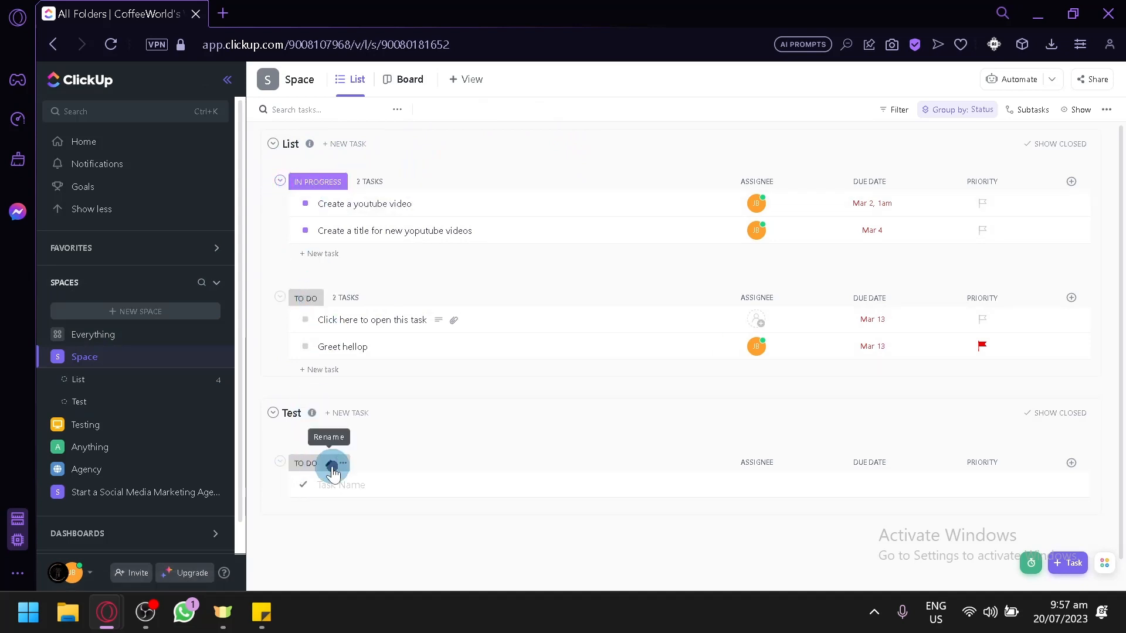
# Rename the Test list's TO DO status to DONE and colour it green.
pyautogui.click(331, 466)
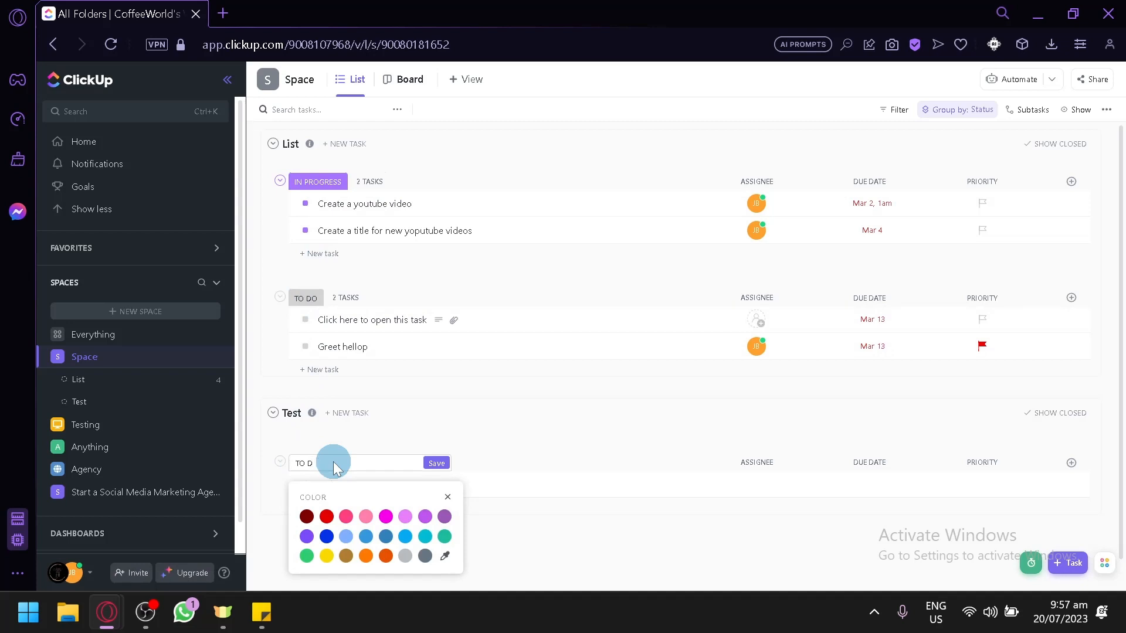
pyautogui.write('DONE')
pyautogui.press('Return')
pyautogui.click(700, 426)
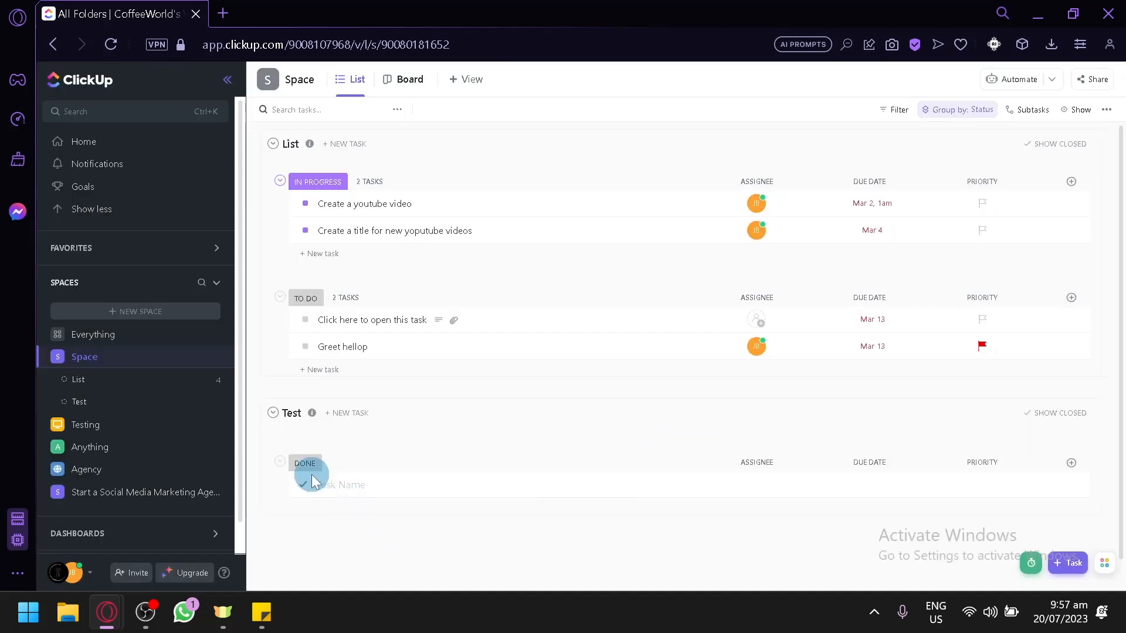
pyautogui.click(324, 464)
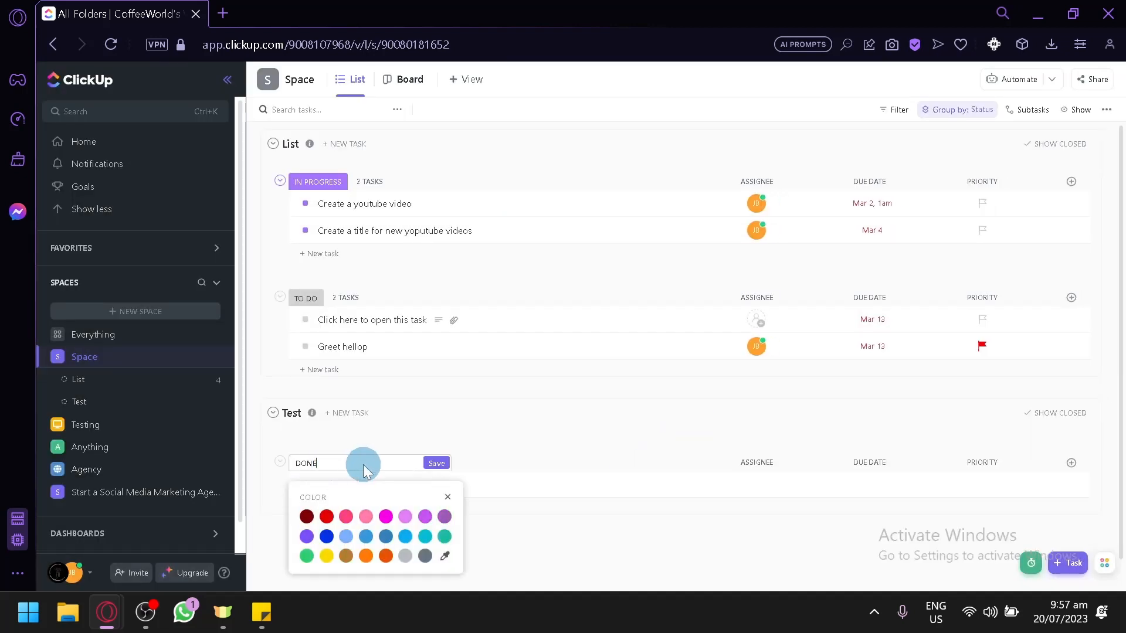
pyautogui.click(549, 535)
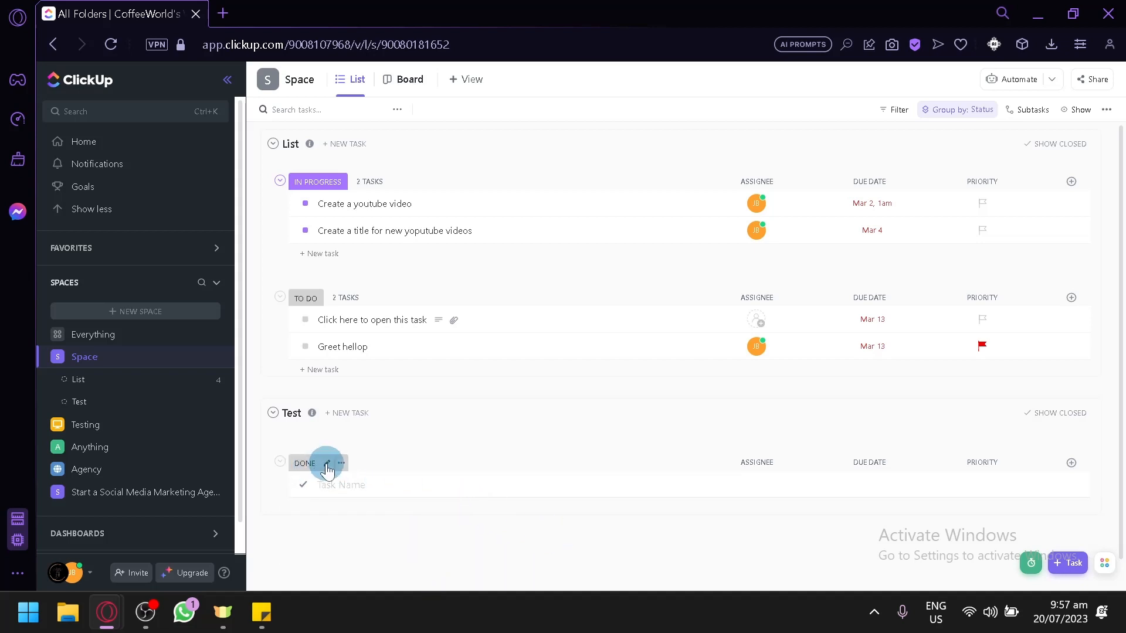
pyautogui.click(326, 466)
pyautogui.click(436, 466)
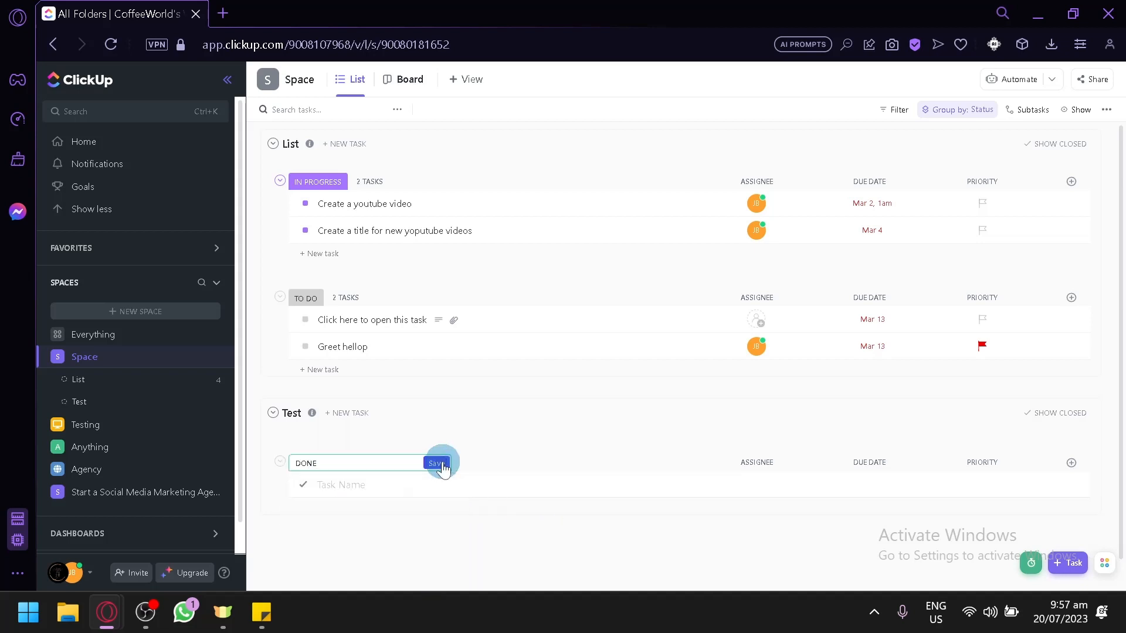
pyautogui.click(327, 450)
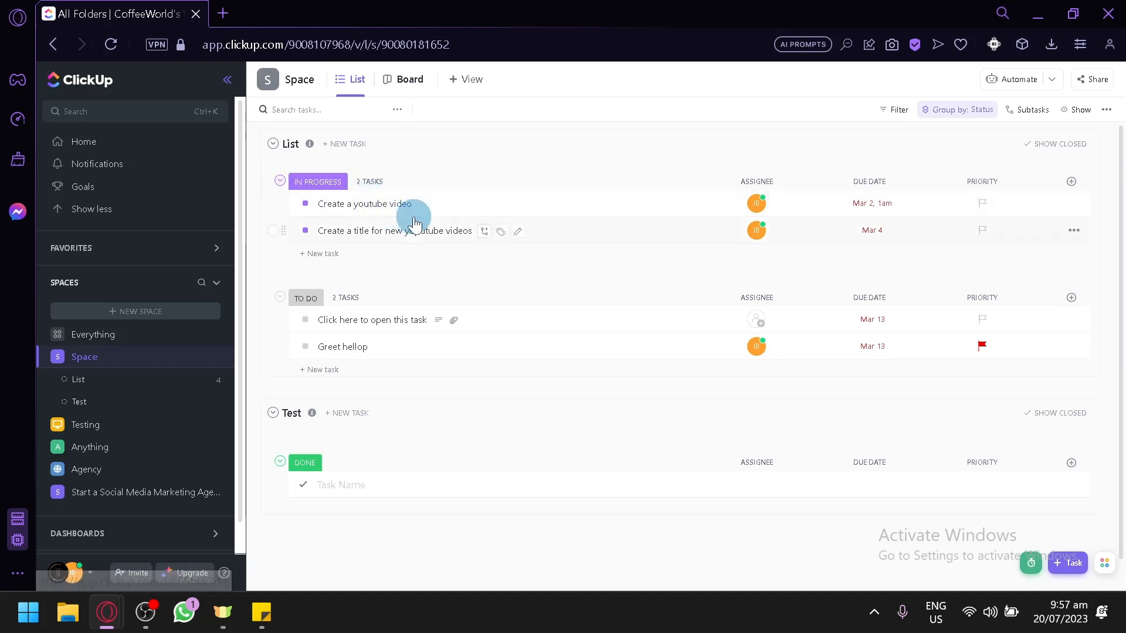
# Add a task named Whatever task to IN PROGRESS, assigned to yourself with Urgent priority.
pyautogui.click(319, 254)
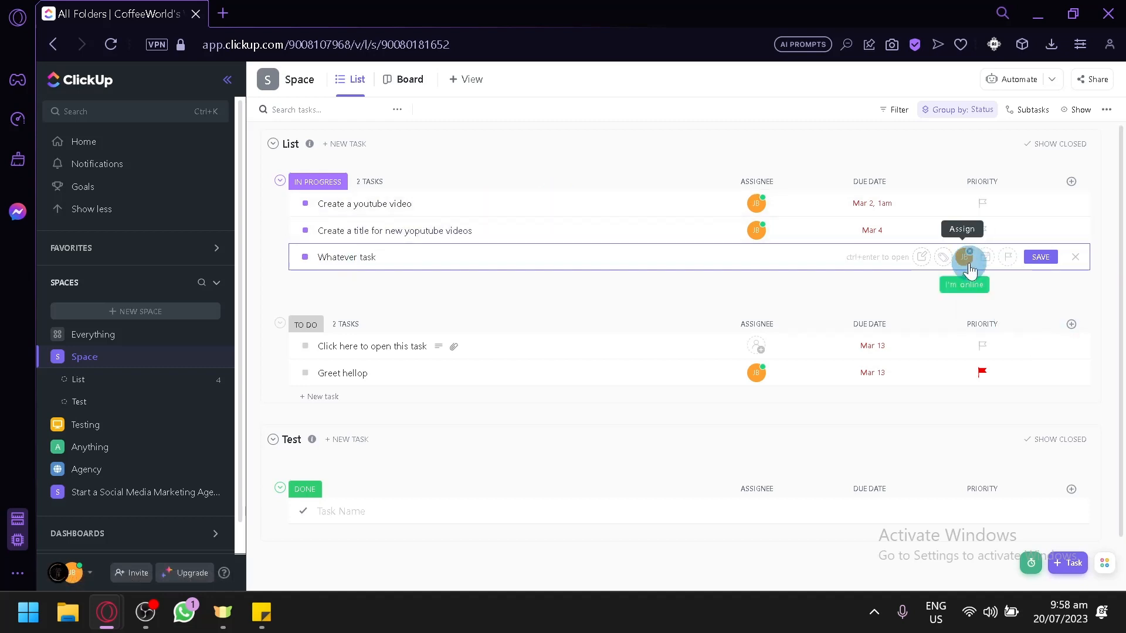
pyautogui.click(942, 258)
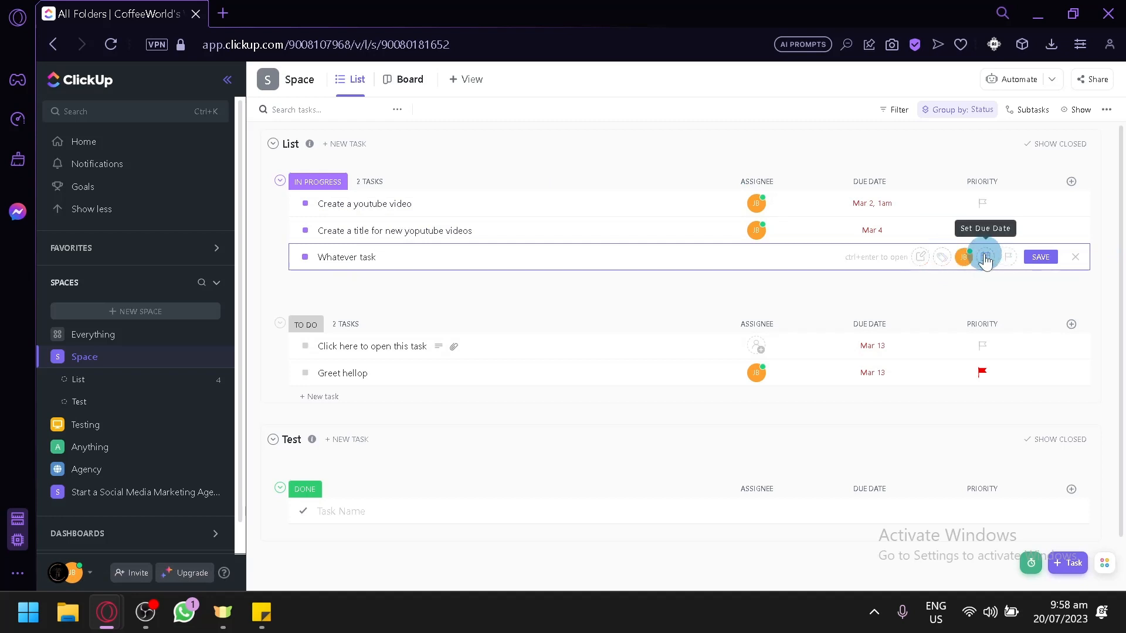
pyautogui.click(1009, 260)
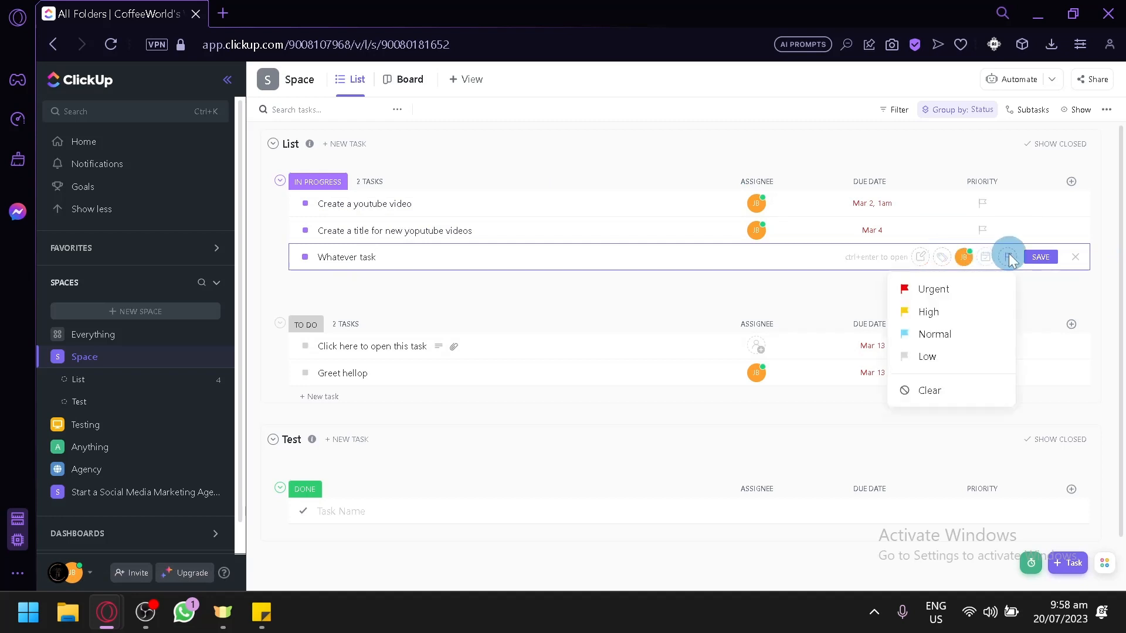
pyautogui.click(946, 296)
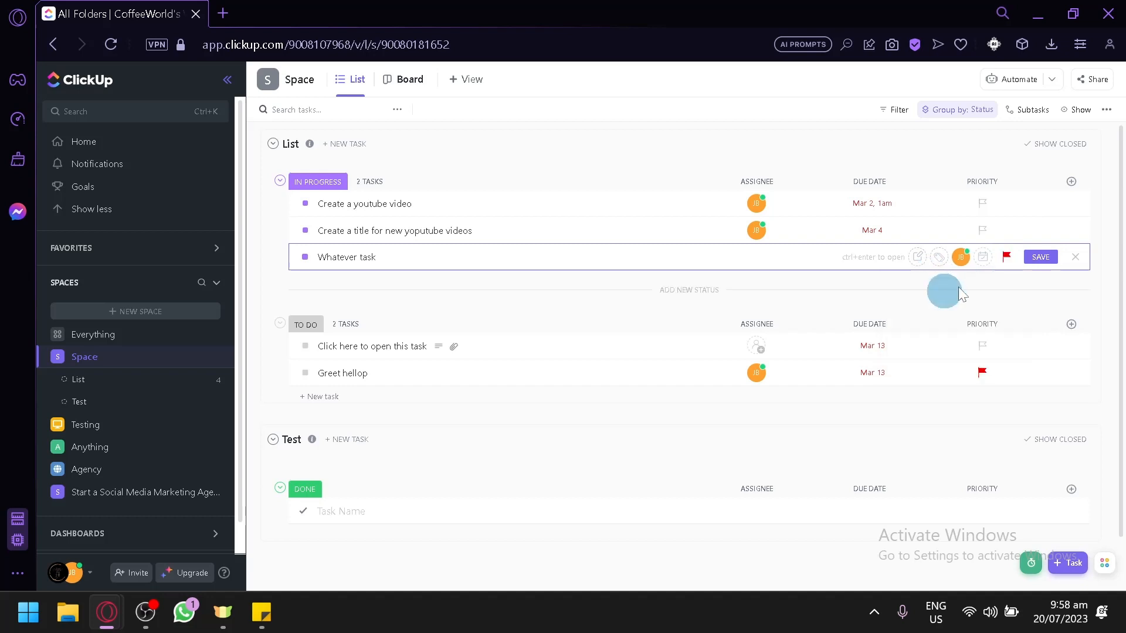
pyautogui.click(1038, 258)
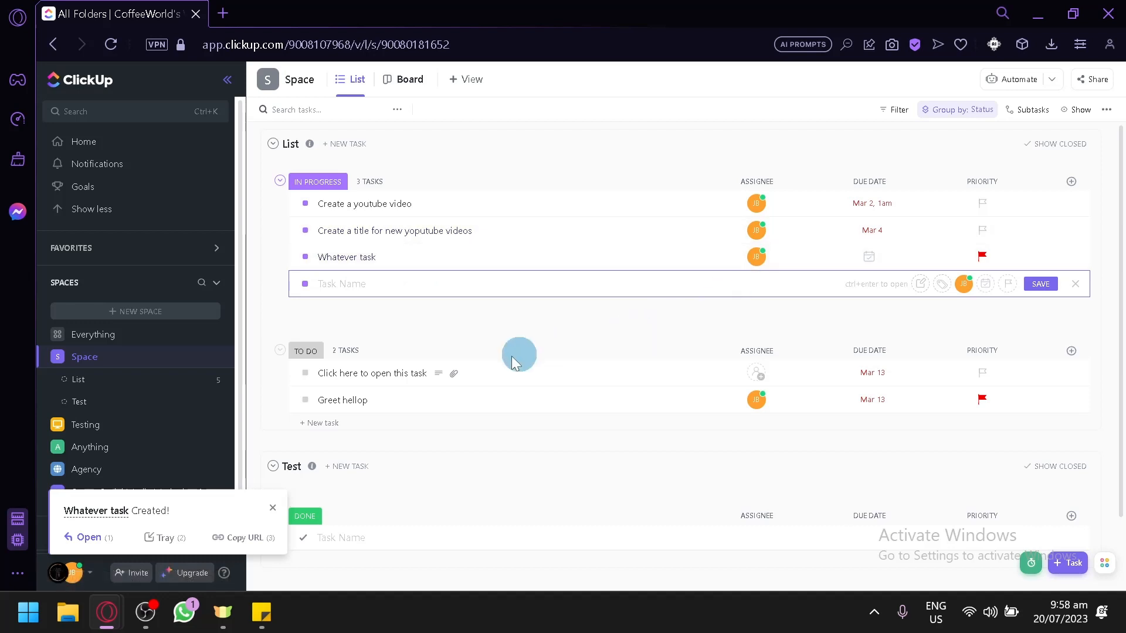
# Close the empty new-task row under IN PROGRESS.
pyautogui.scroll(-2, 315, 452)
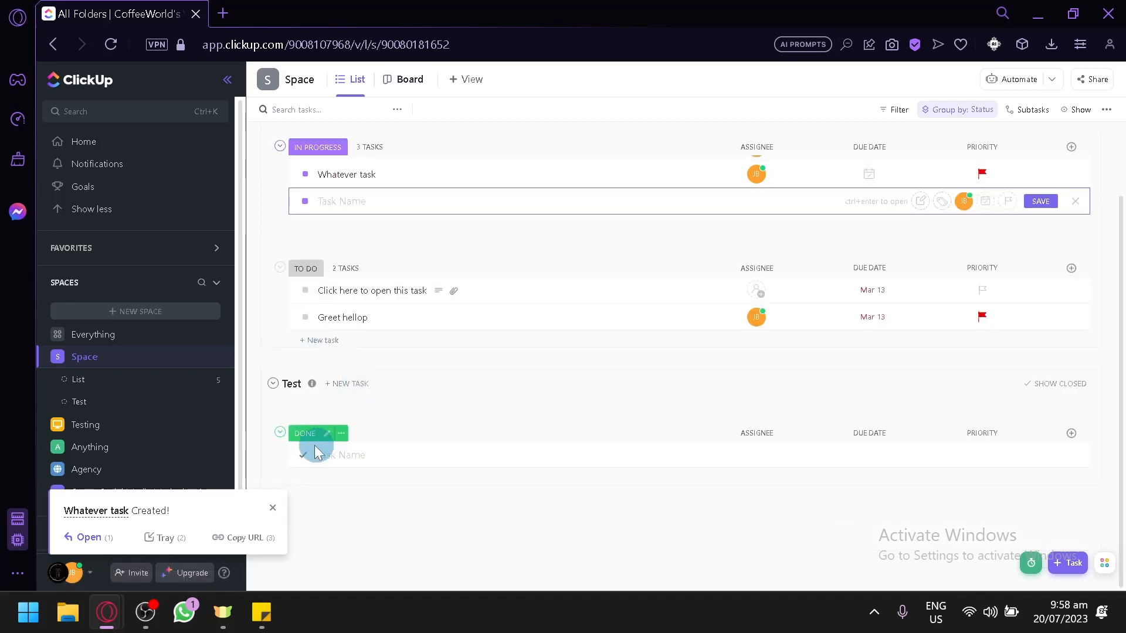
pyautogui.scroll(2, 293, 293)
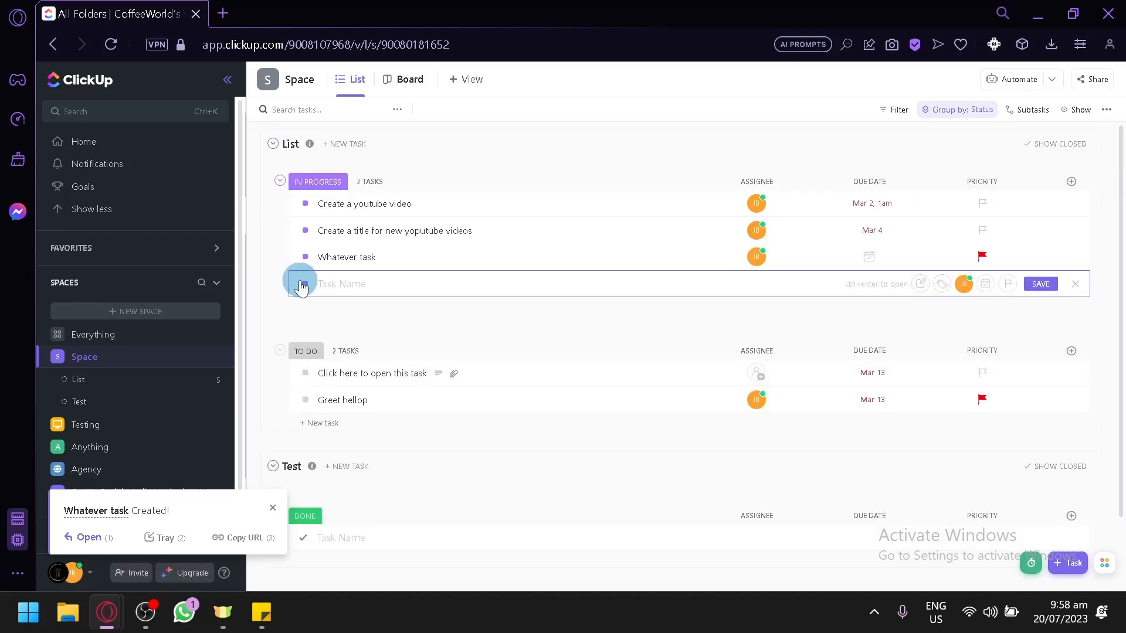
pyautogui.click(1076, 287)
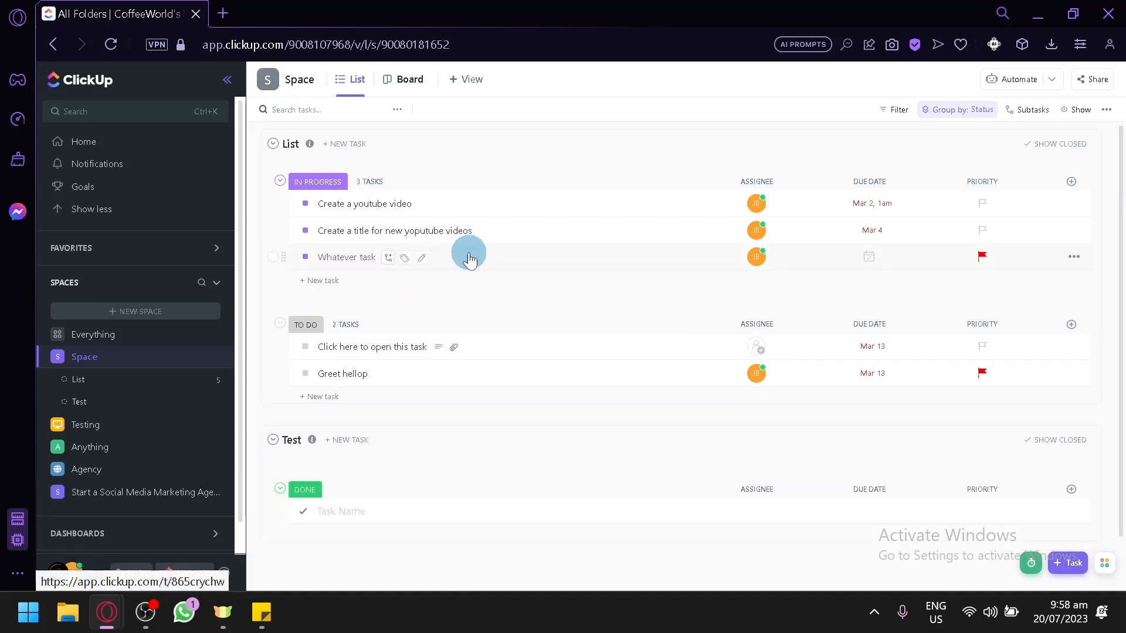
# Drag Whatever task out of IN PROGRESS into the TO DO group.
pyautogui.moveTo(281, 257); pyautogui.dragTo(301, 511)
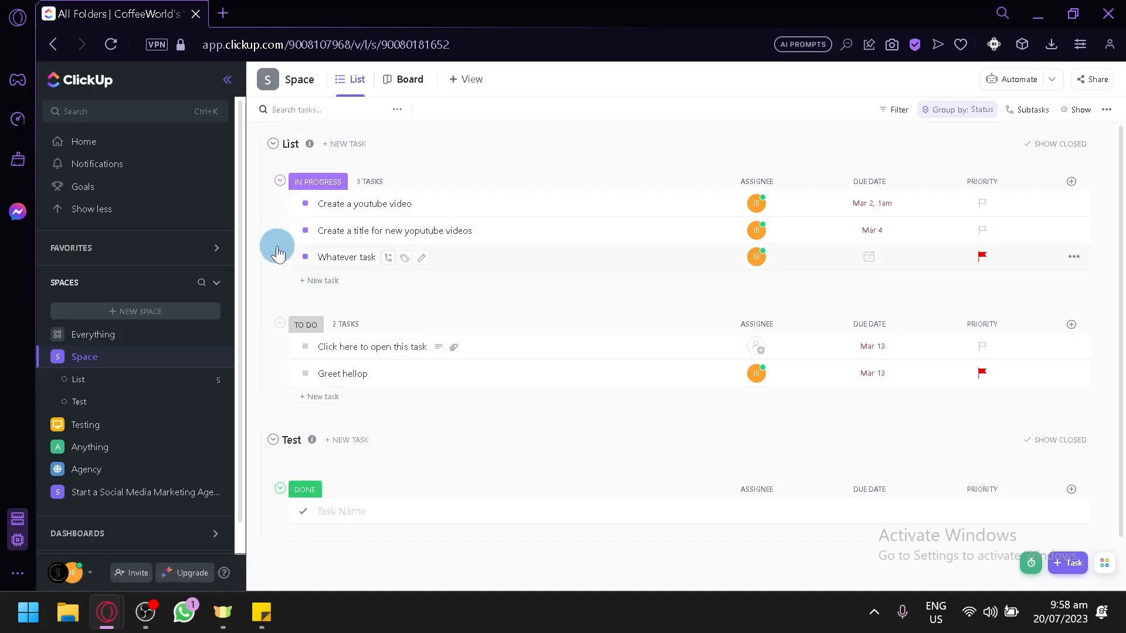
pyautogui.moveTo(281, 256); pyautogui.dragTo(288, 542)
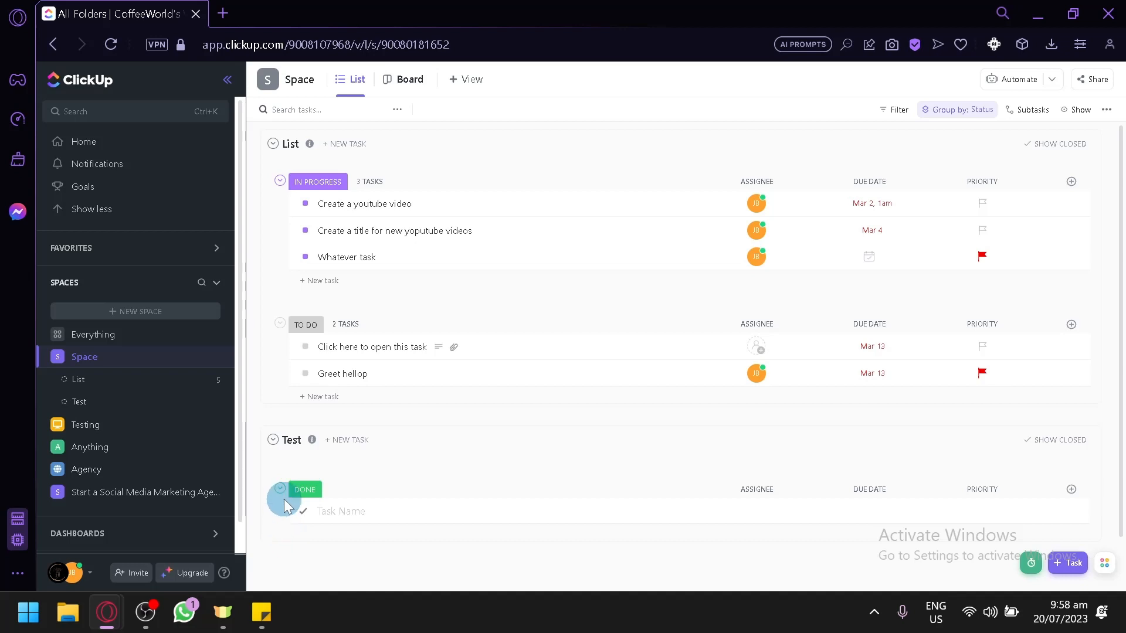
pyautogui.click(329, 512)
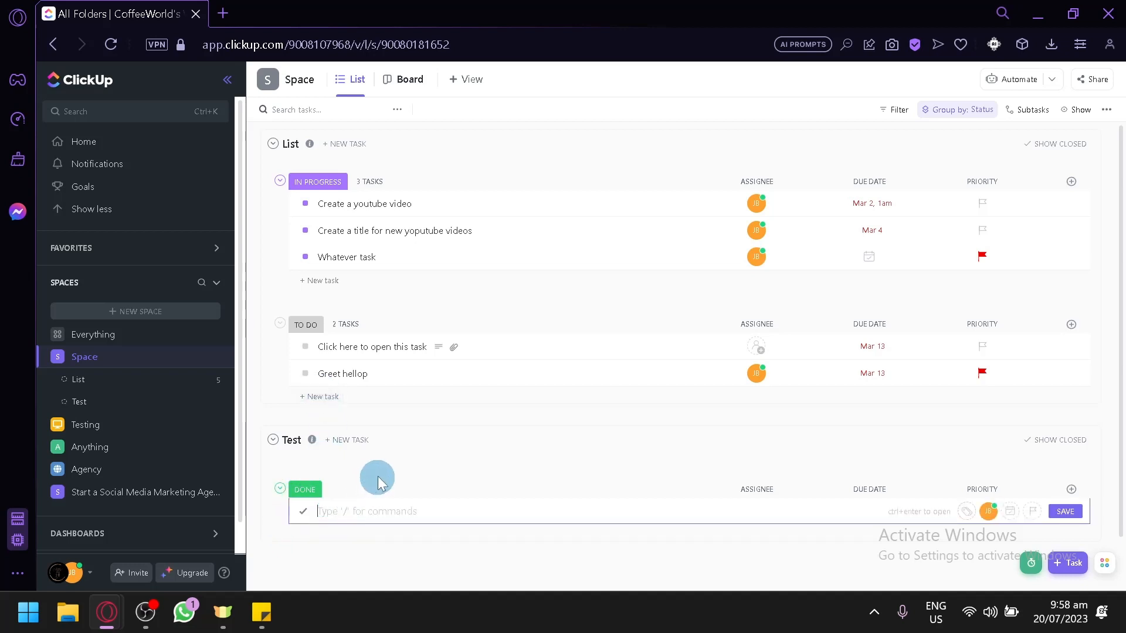
pyautogui.click(395, 465)
pyautogui.moveTo(294, 257); pyautogui.dragTo(298, 473)
pyautogui.scroll(-1, 307, 459)
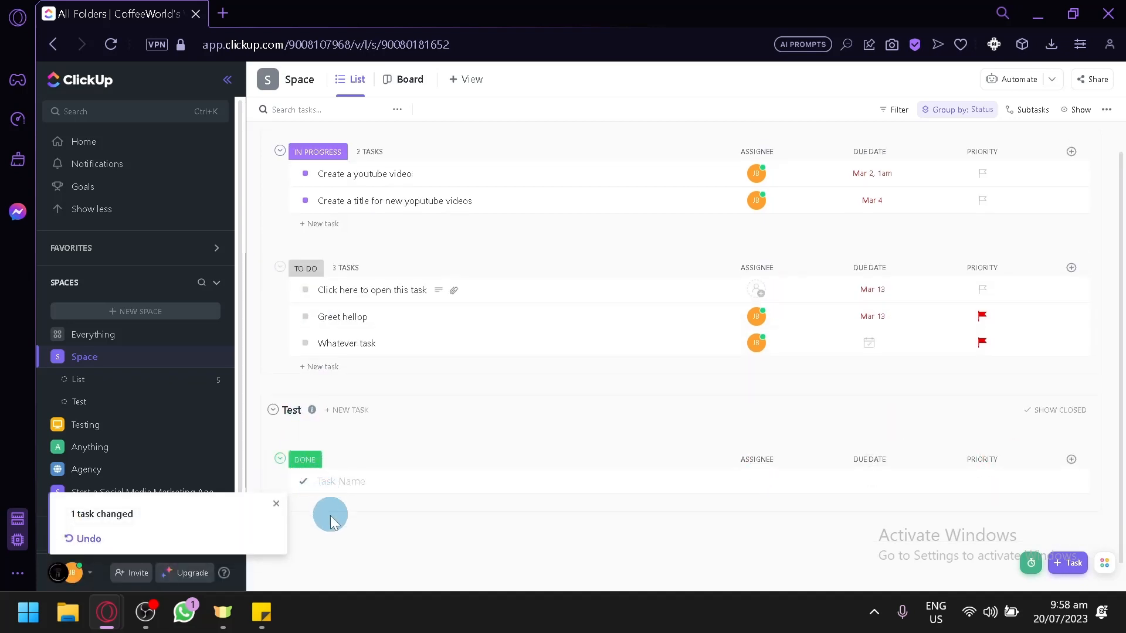
pyautogui.scroll(1, 346, 510)
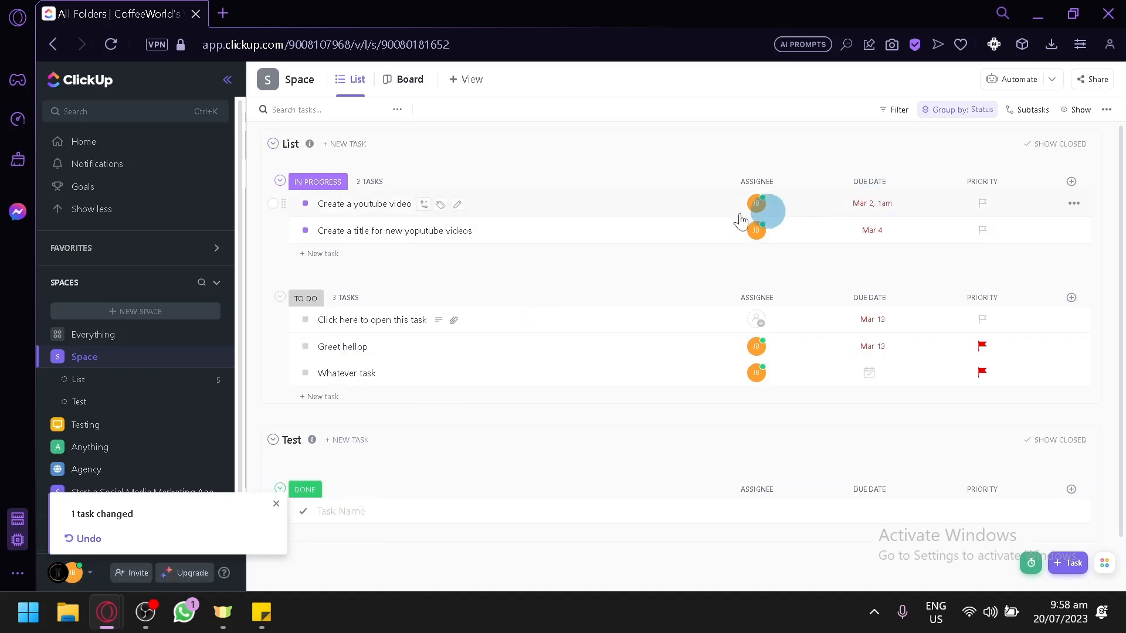
# Dismiss the task-changed notice and switch the space to its Board view.
pyautogui.scroll(-1, 152, 389)
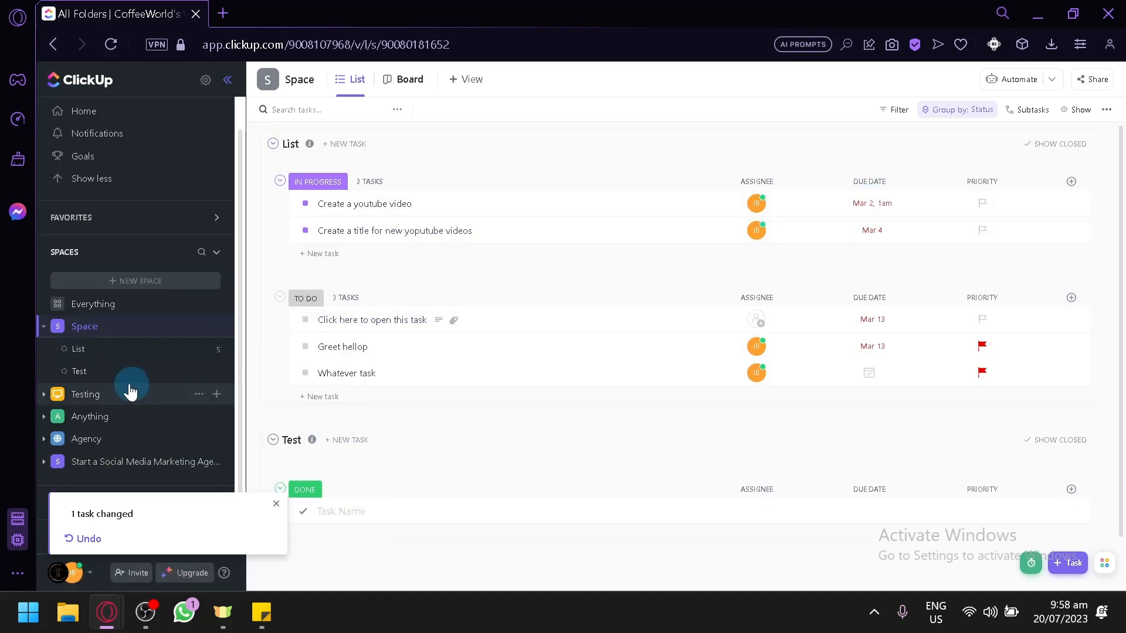
pyautogui.click(277, 511)
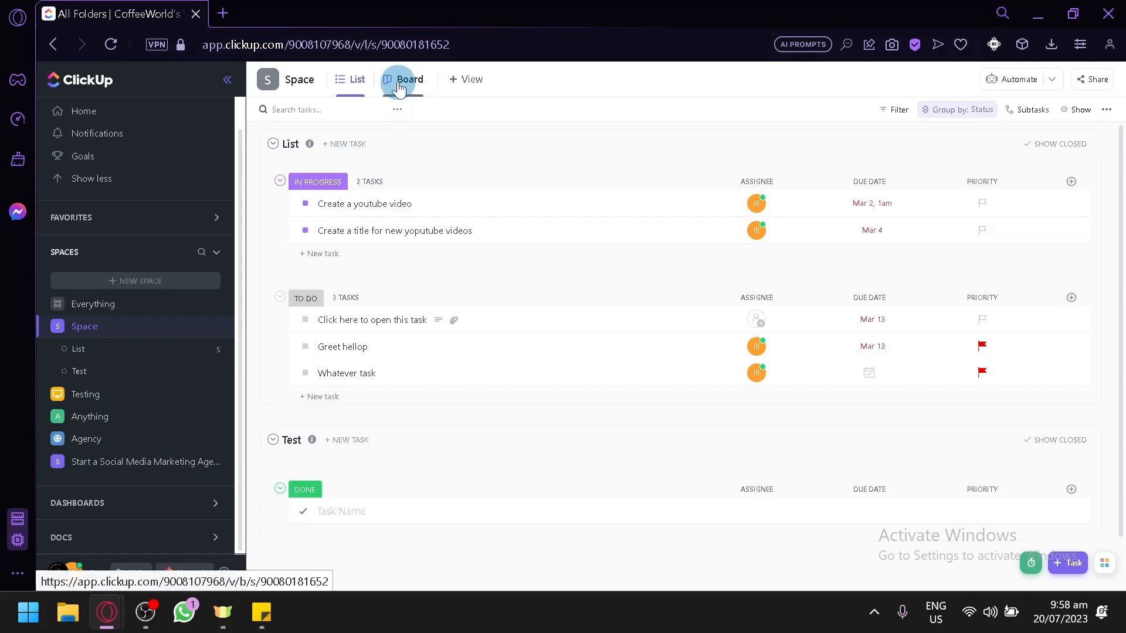
pyautogui.click(397, 82)
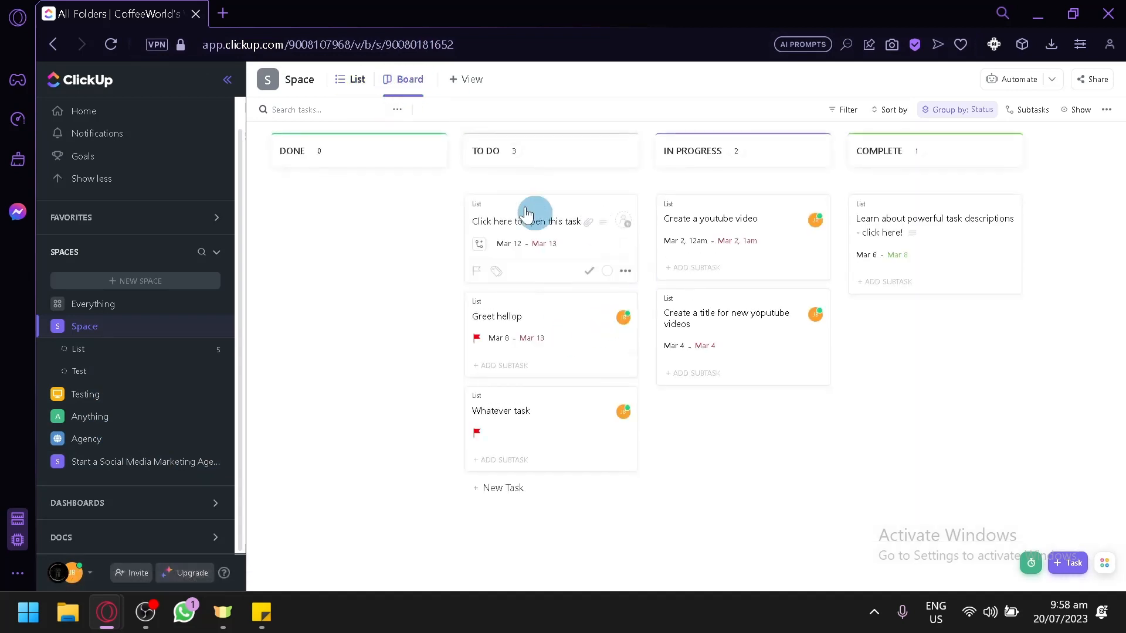
# Move Click here to open this task and Whatever task into COMPLETE, and try moving Greet hellop into DONE.
pyautogui.moveTo(535, 241); pyautogui.dragTo(759, 387)
pyautogui.moveTo(502, 347); pyautogui.dragTo(690, 486)
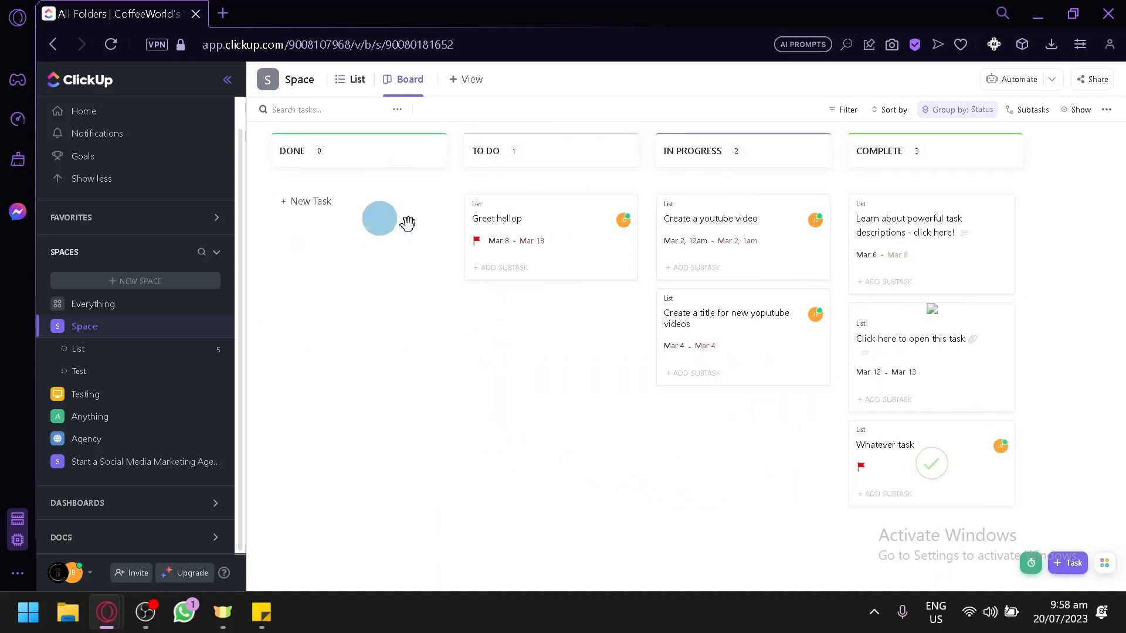
pyautogui.moveTo(522, 223); pyautogui.dragTo(334, 219)
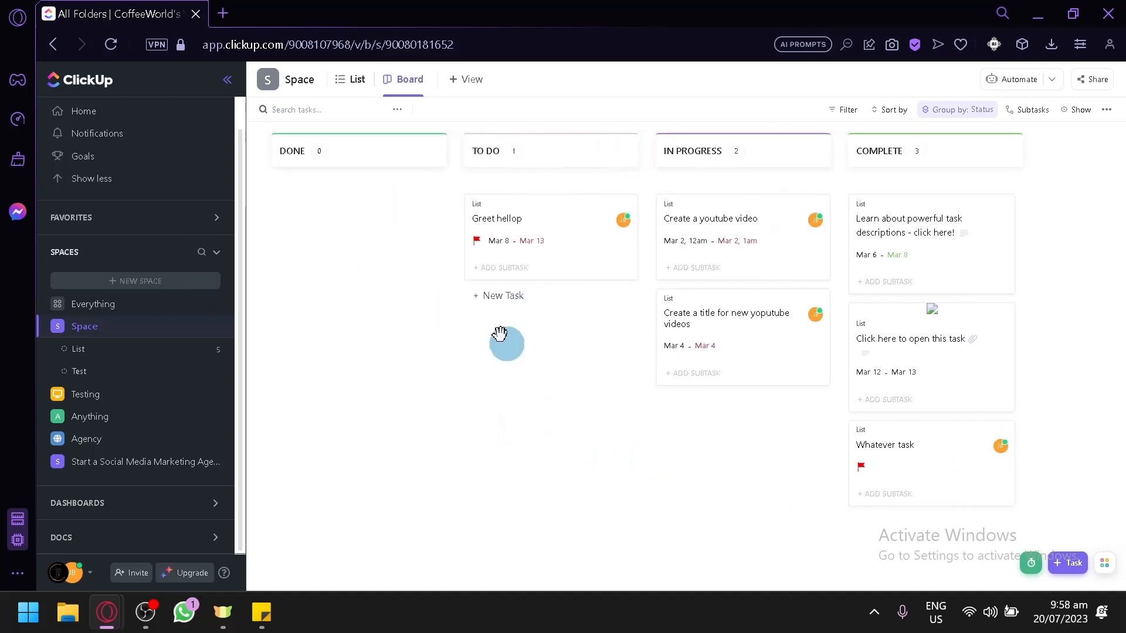
# Add a Gantt view to the space.
pyautogui.click(467, 85)
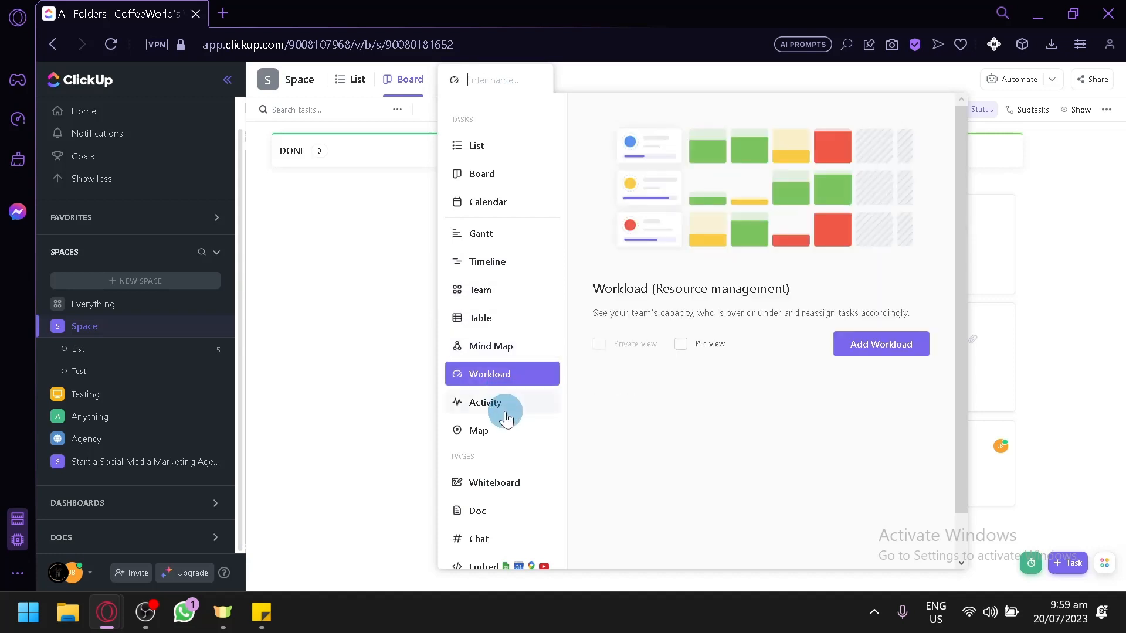
pyautogui.click(495, 233)
pyautogui.click(896, 345)
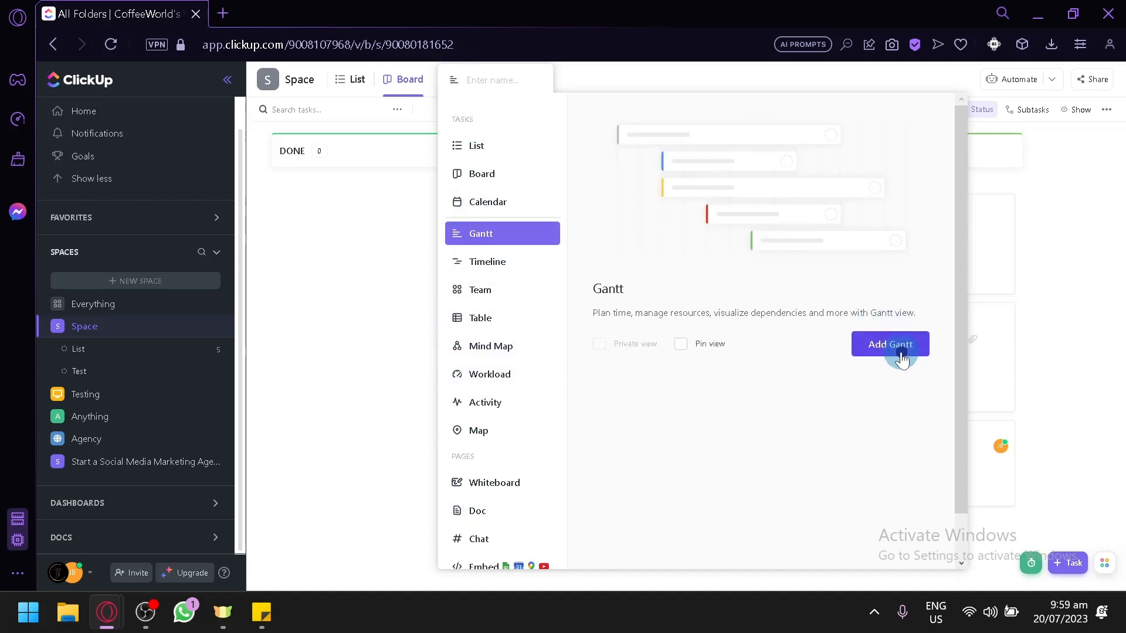
pyautogui.click(479, 82)
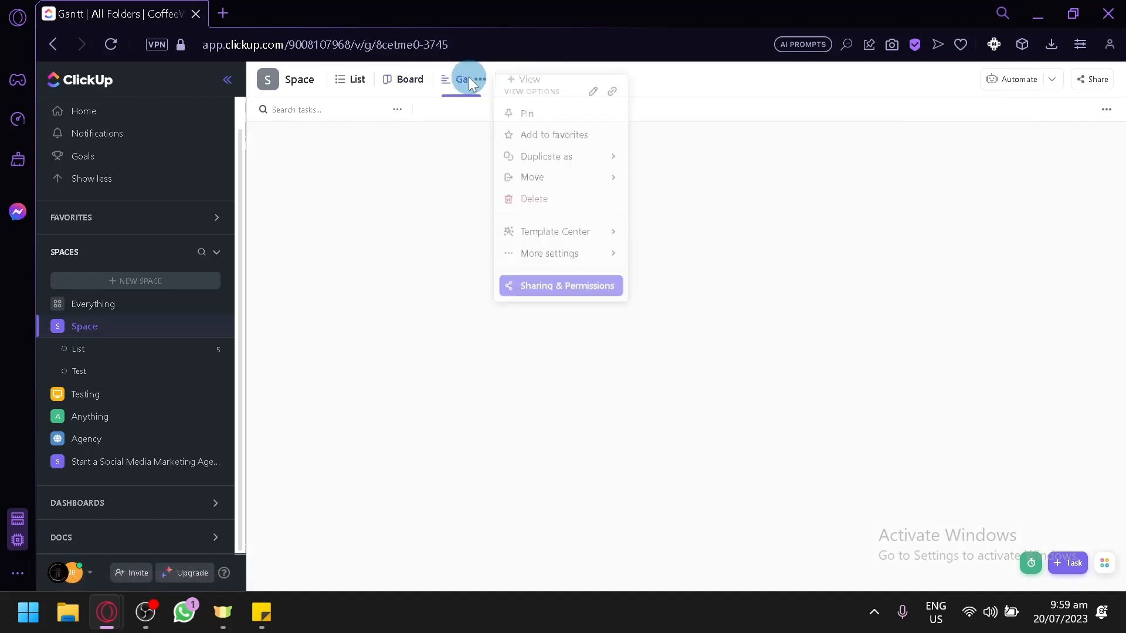
pyautogui.click(809, 269)
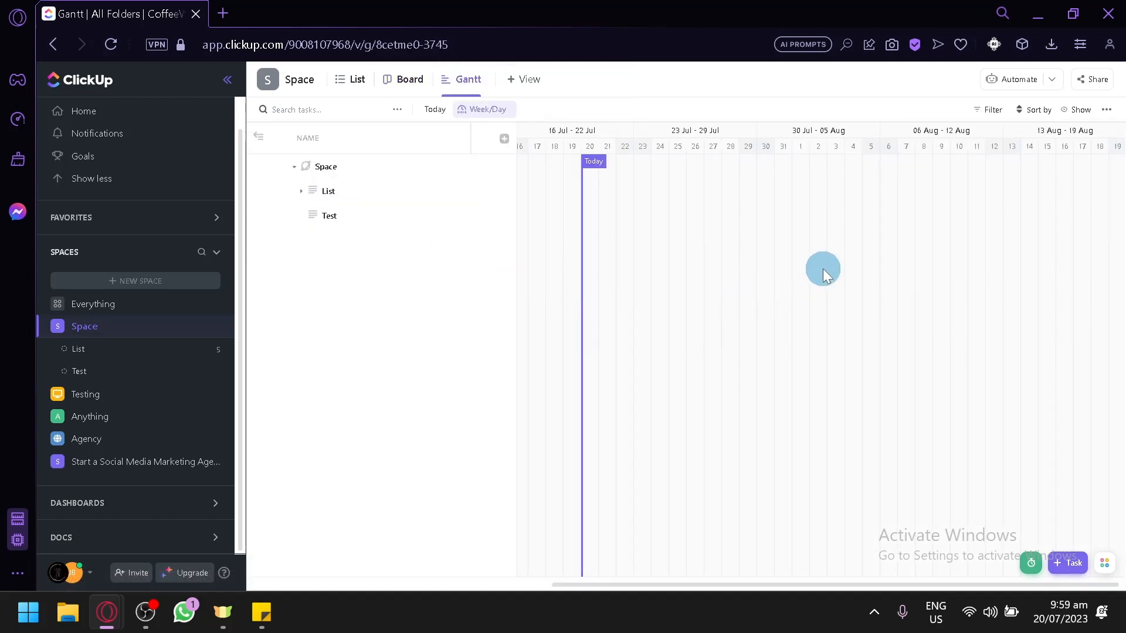
# Browse the Testing and Agency spaces, opening the Poject folder and the Team mebers list.
pyautogui.moveTo(822, 268); pyautogui.dragTo(919, 300)
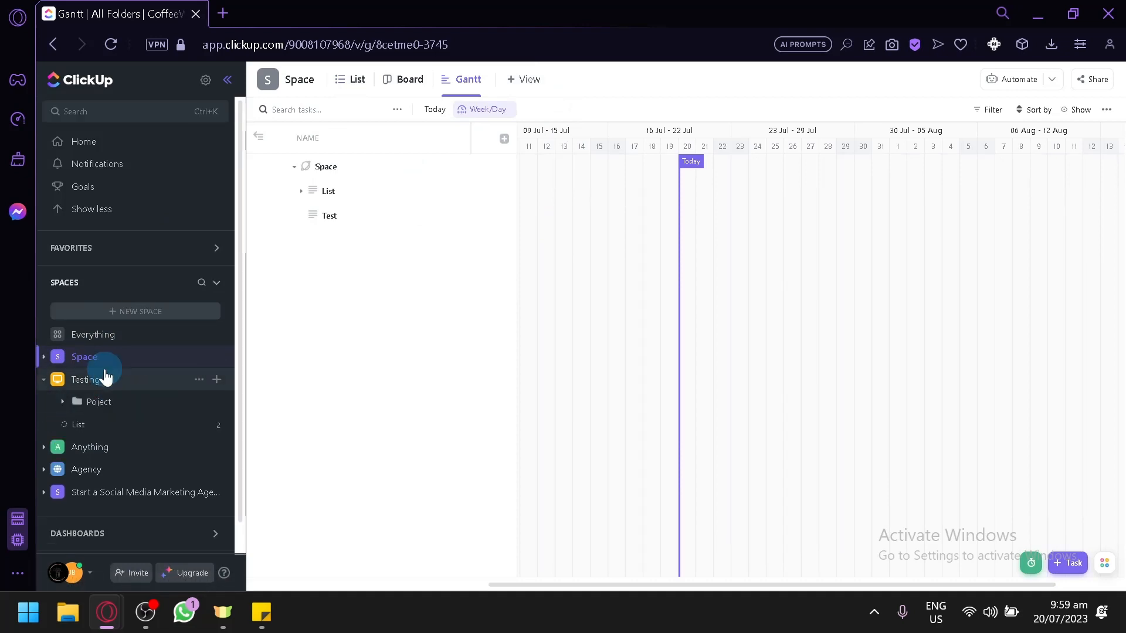
pyautogui.click(104, 378)
pyautogui.click(104, 378)
pyautogui.click(357, 80)
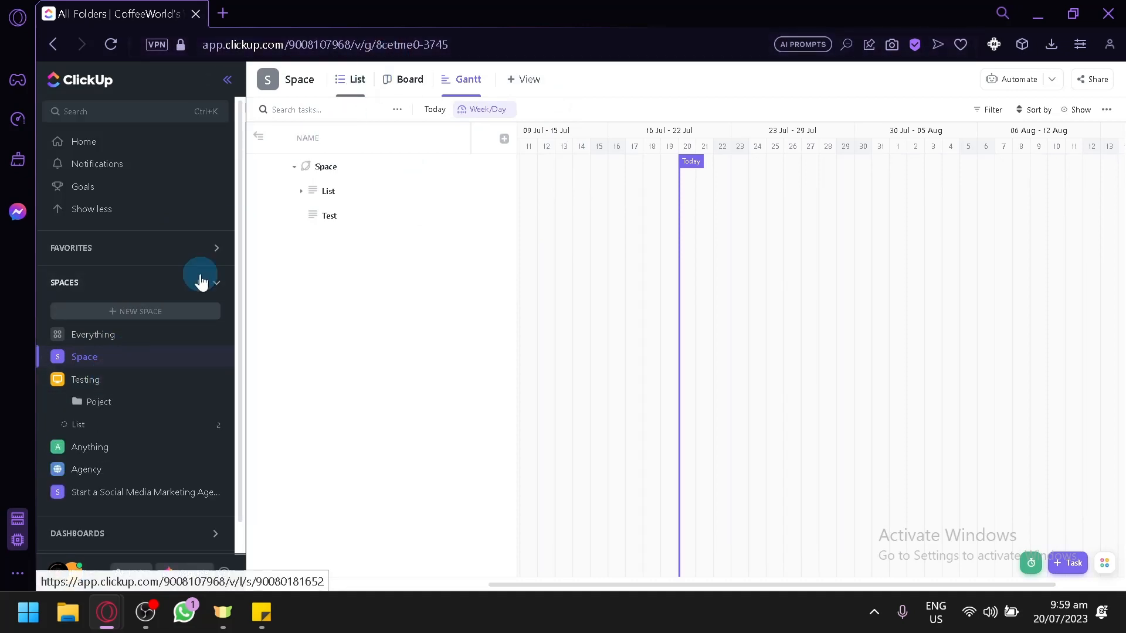
pyautogui.click(99, 404)
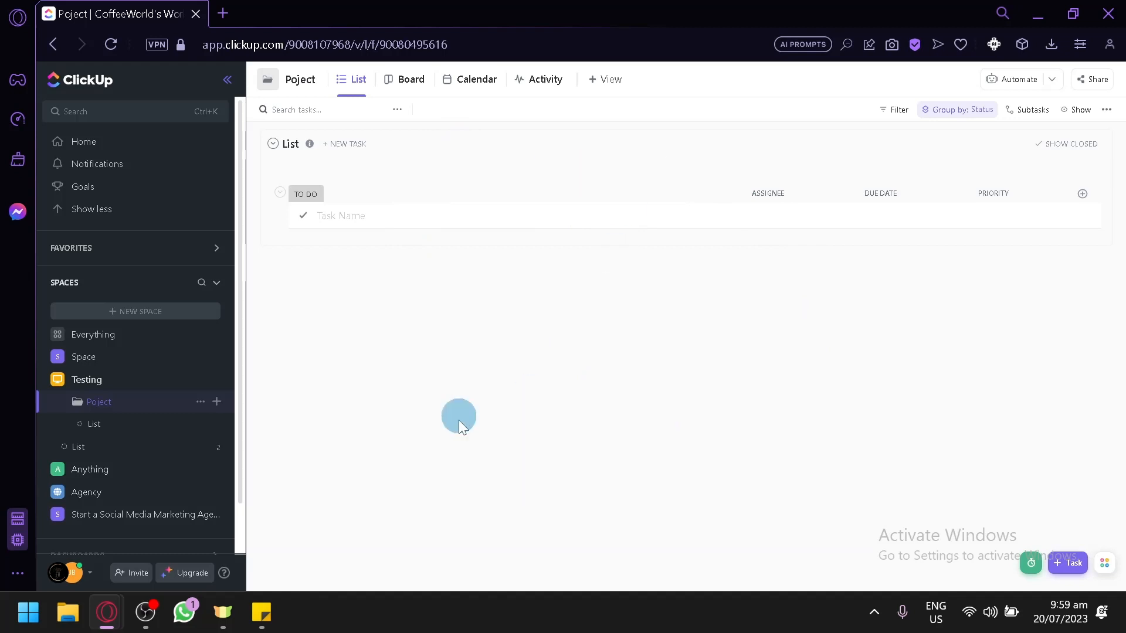
pyautogui.click(107, 495)
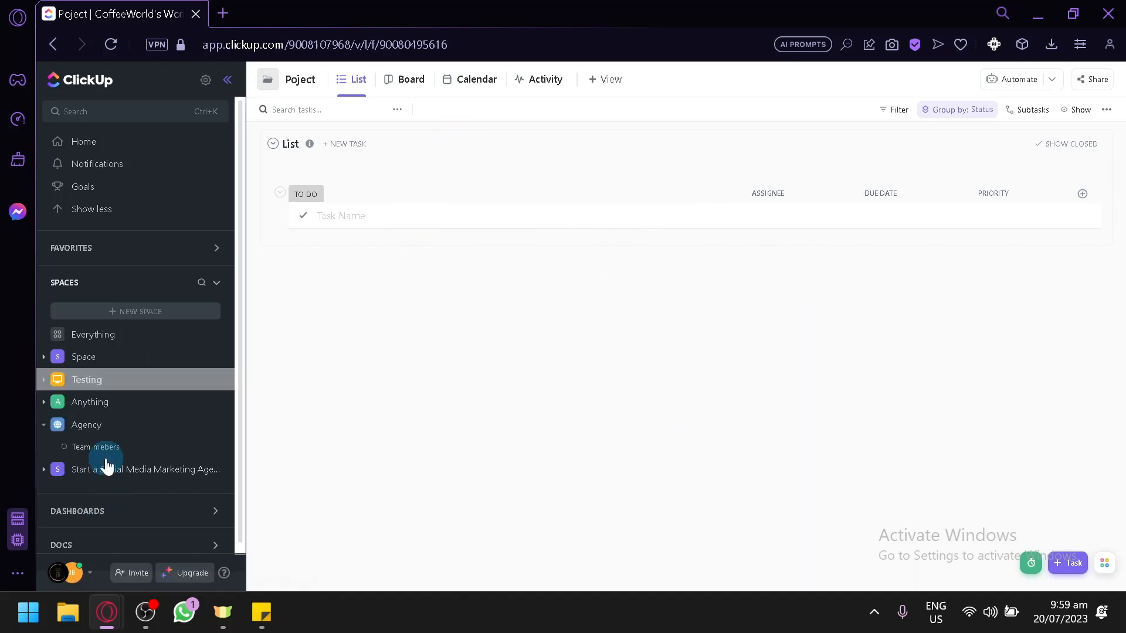
pyautogui.click(125, 450)
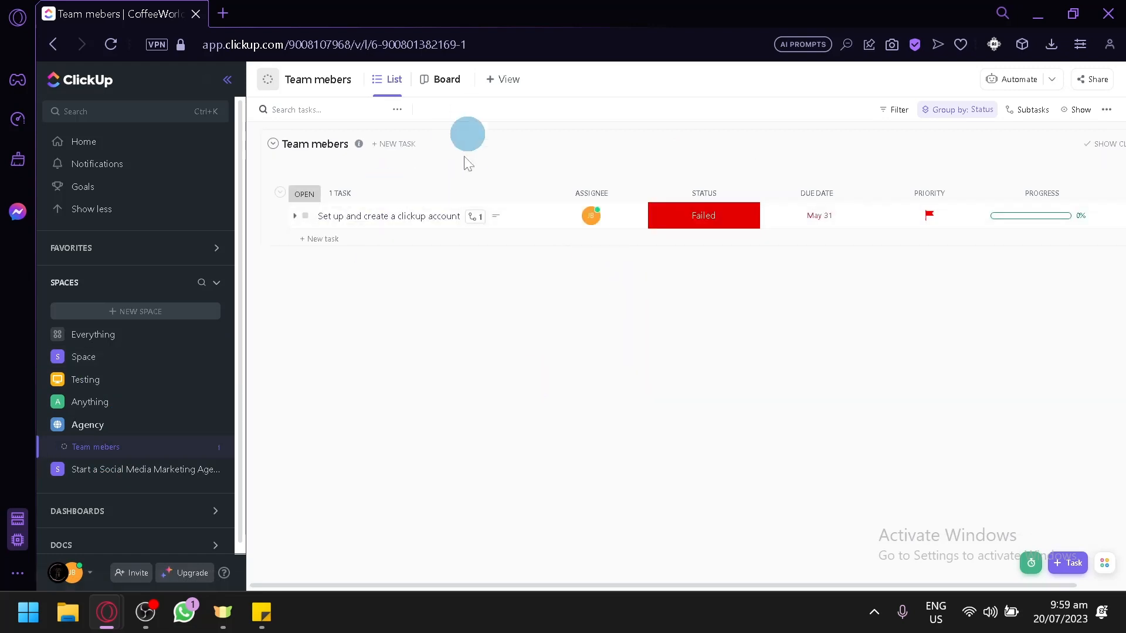
# Open the Business Blueprint list in the Start a Social Media Marketing Agency space's Business Development folder.
pyautogui.click(97, 469)
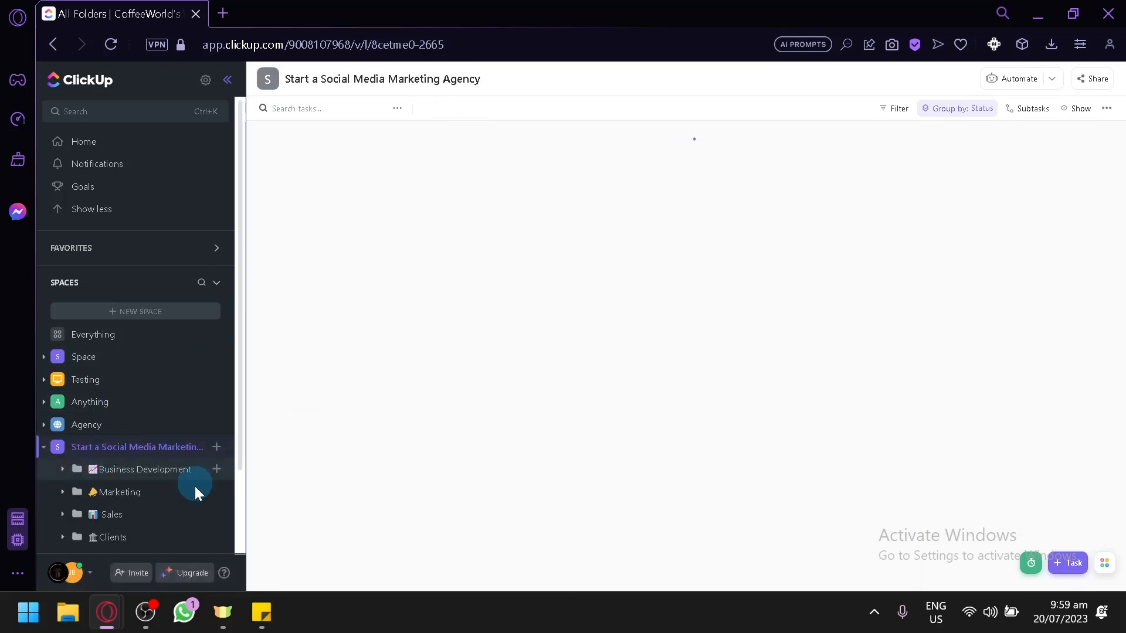
pyautogui.click(136, 479)
pyautogui.click(115, 518)
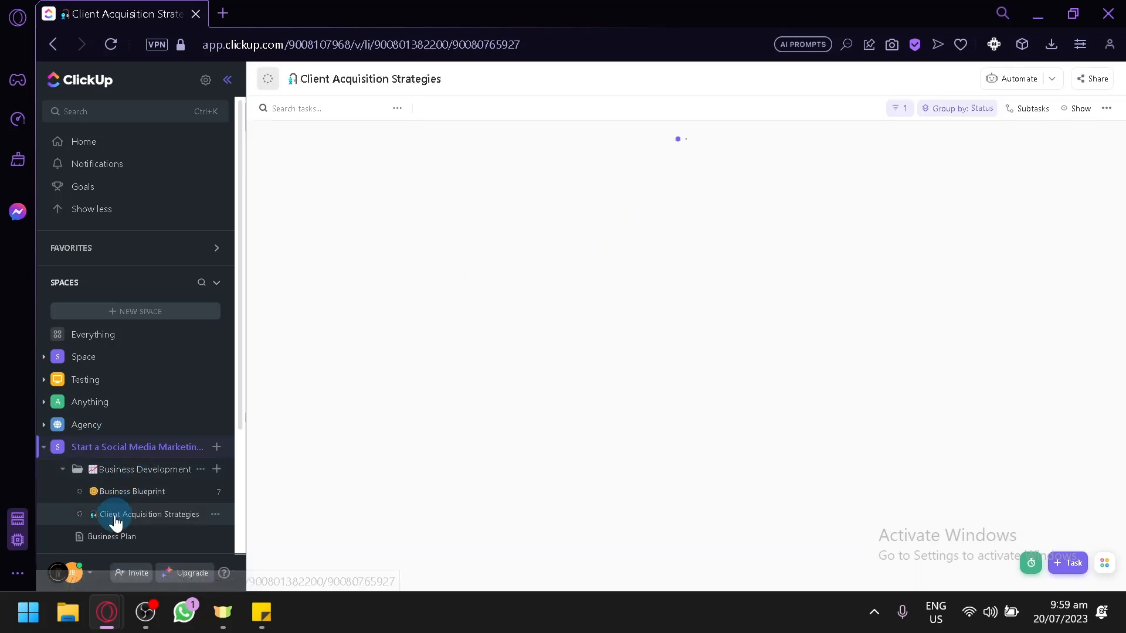
pyautogui.click(125, 499)
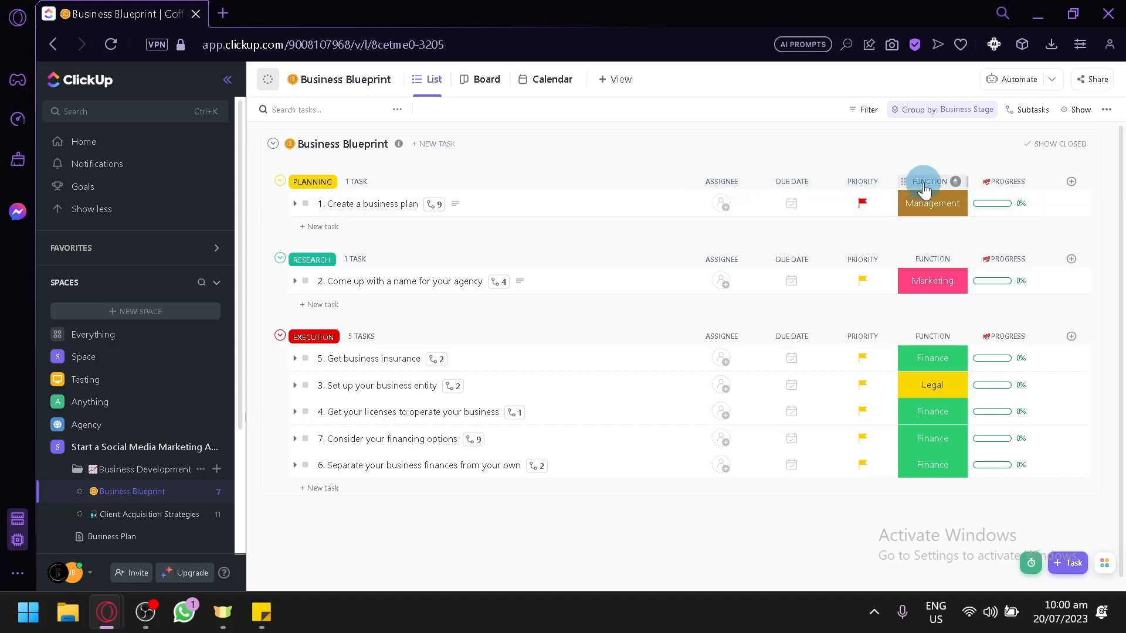
# Add a Rating column named Satisfaction with a star emoji to the Business Blueprint list.
pyautogui.click(1071, 181)
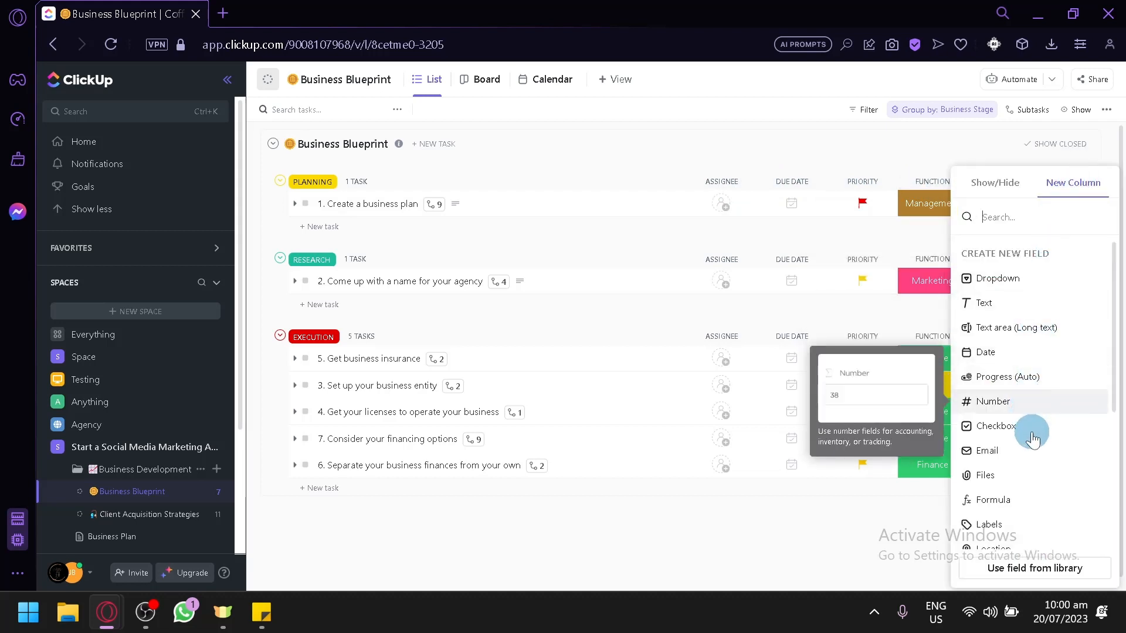
pyautogui.scroll(-4, 1020, 495)
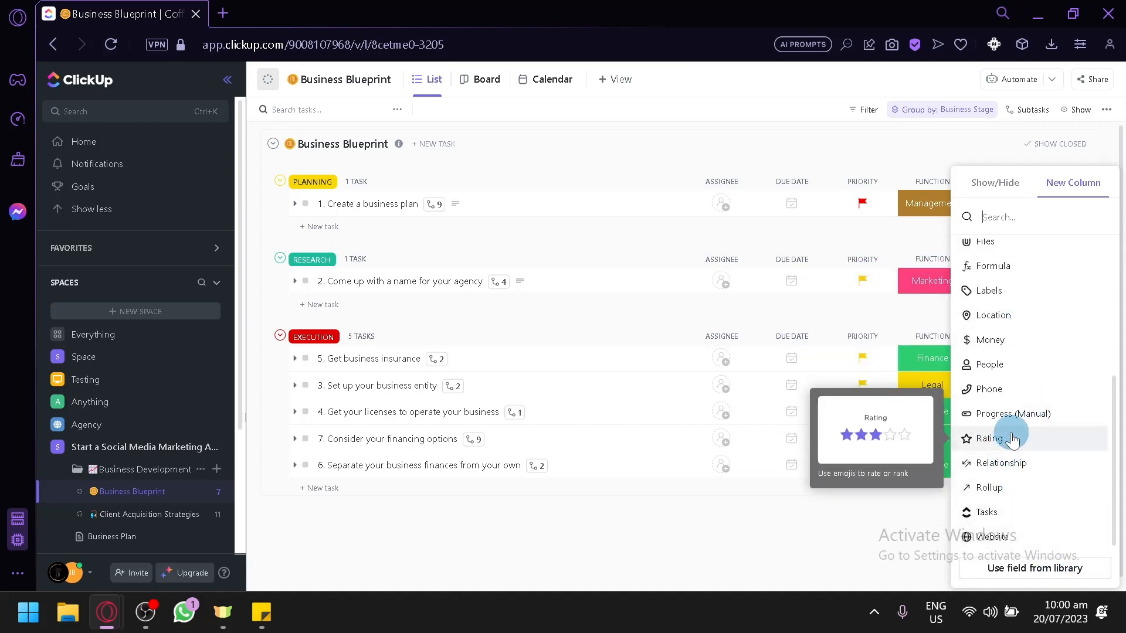
pyautogui.click(991, 438)
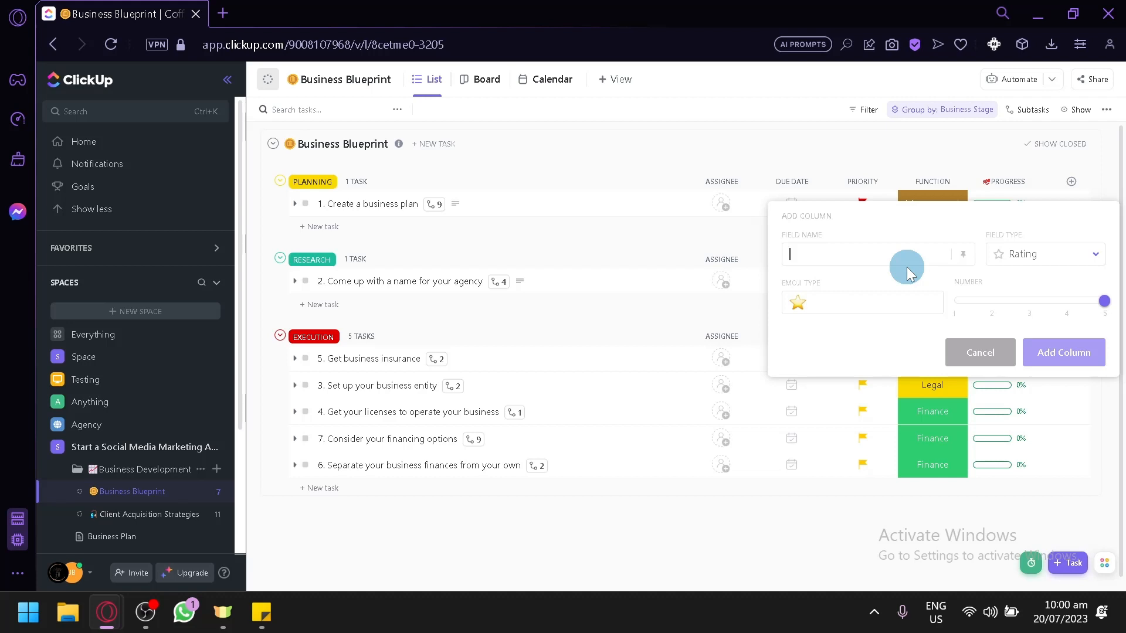
pyautogui.write('Satis')
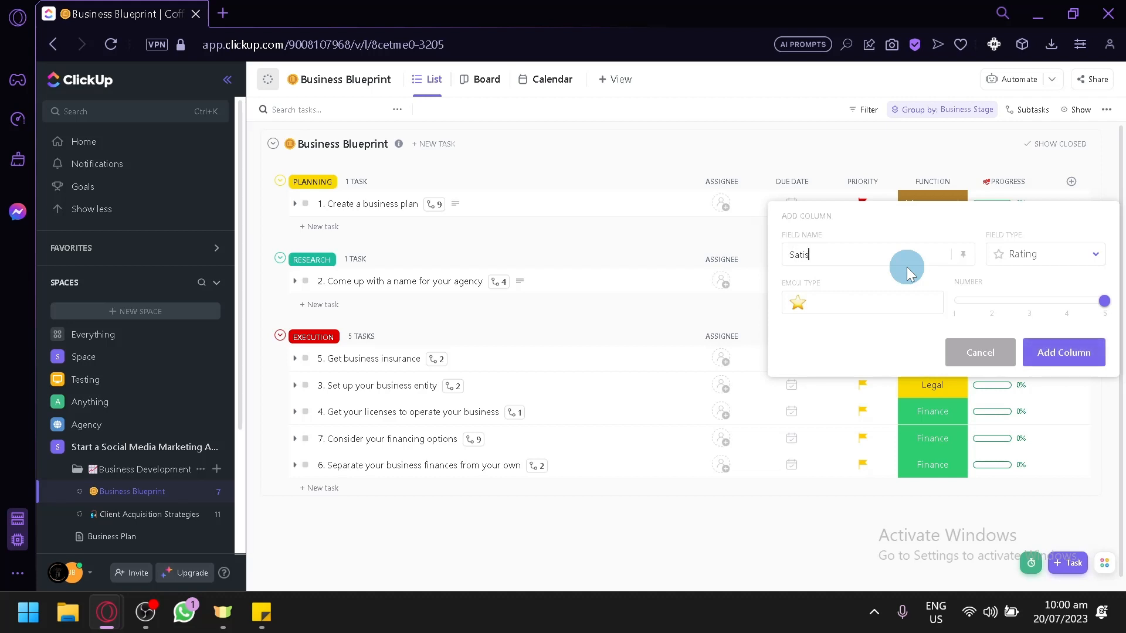
pyautogui.write('faction')
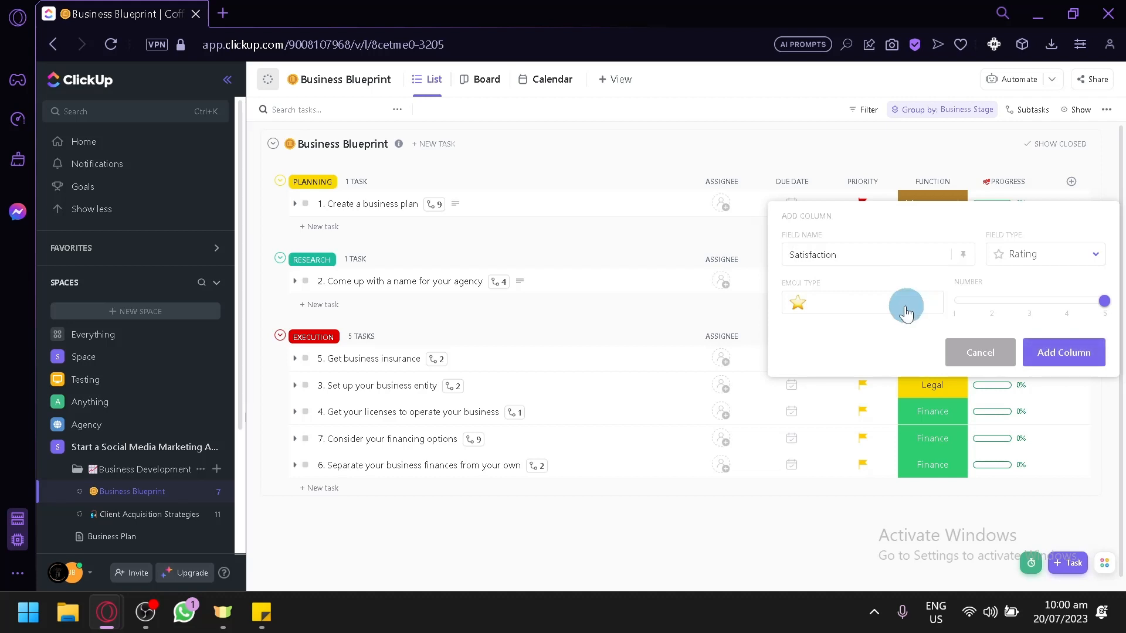
pyautogui.click(904, 305)
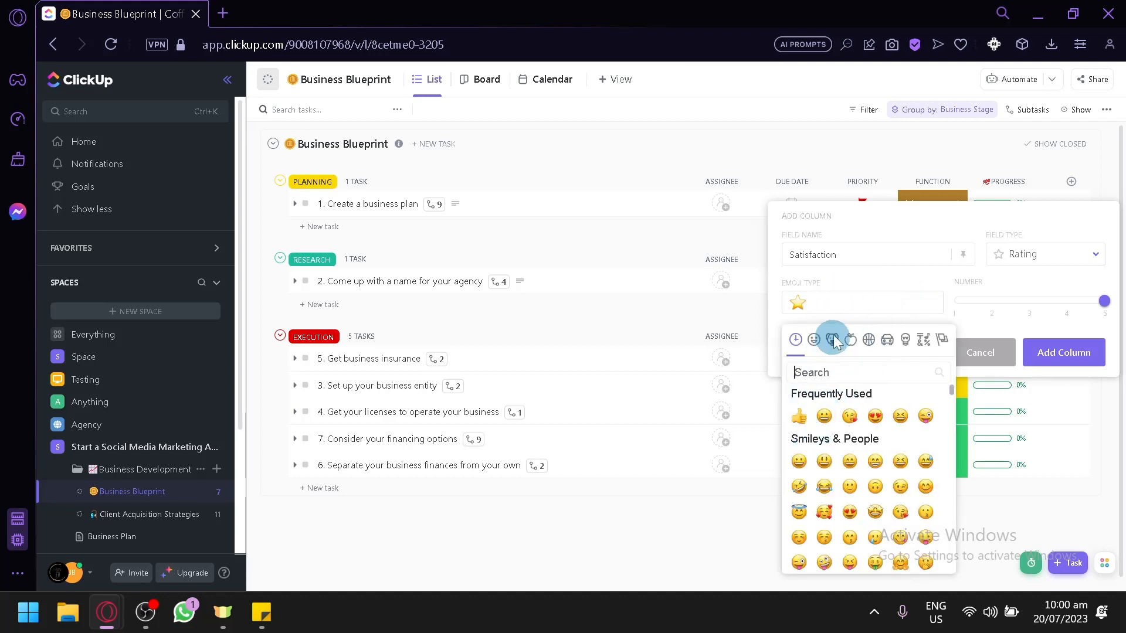
pyautogui.click(1076, 350)
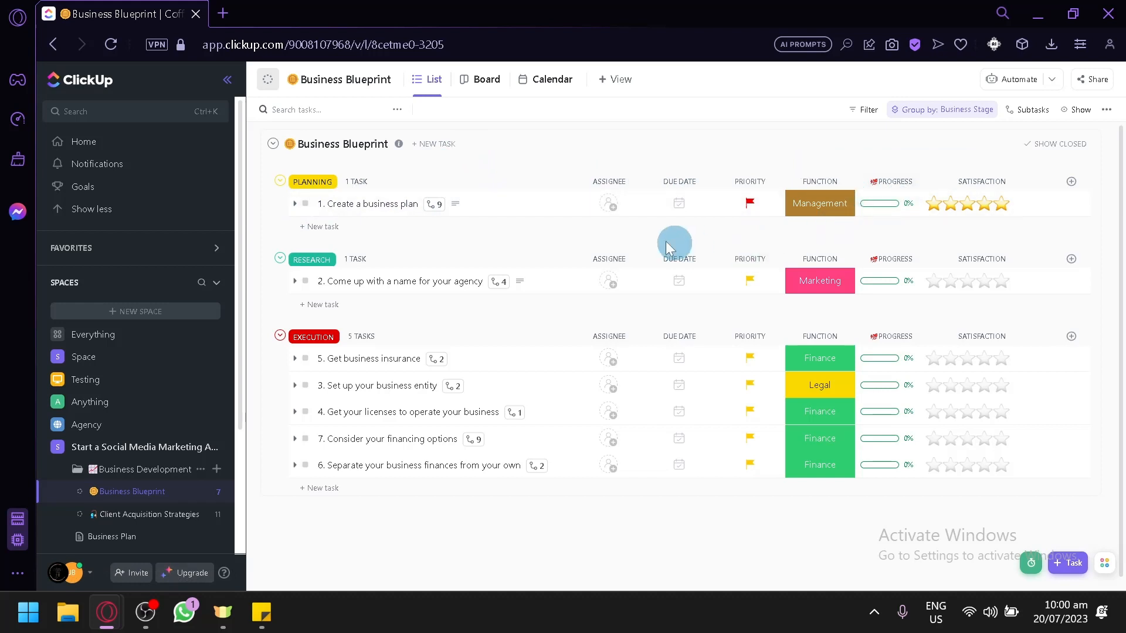
# Try to open the Time Tracking dashboard and dismiss the upgrade prompt.
pyautogui.scroll(-3, 83, 423)
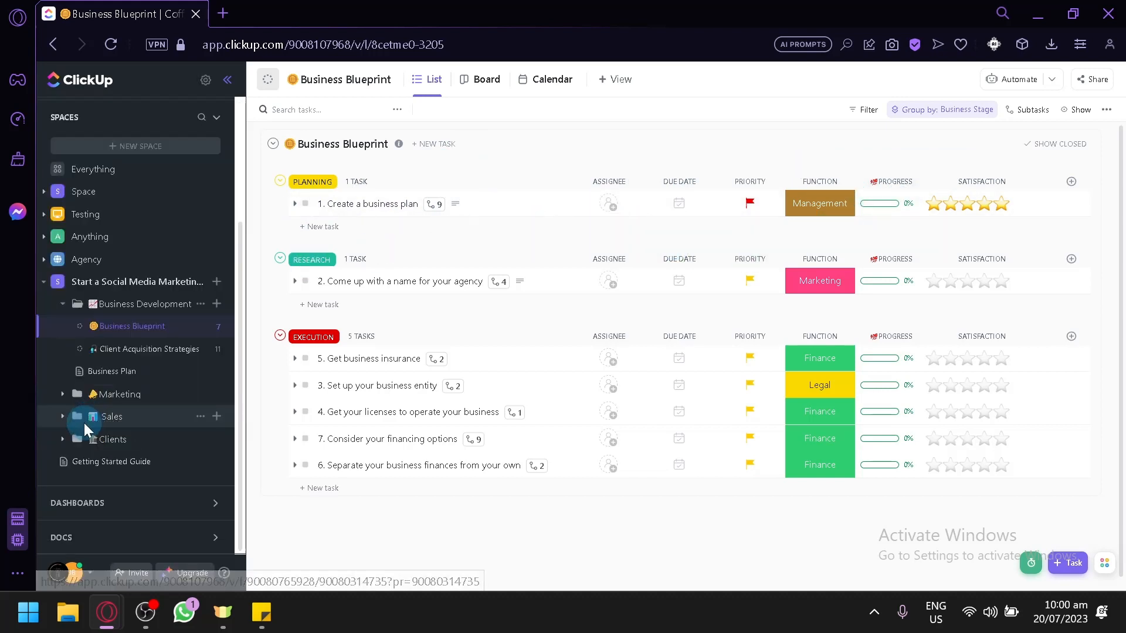
pyautogui.click(124, 515)
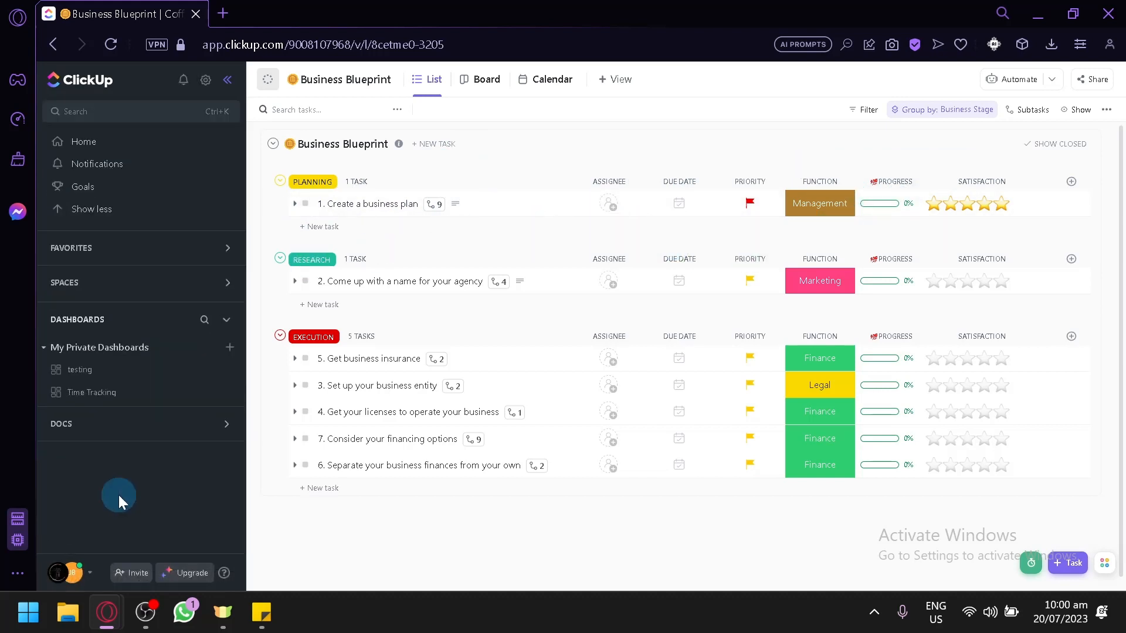
pyautogui.click(126, 384)
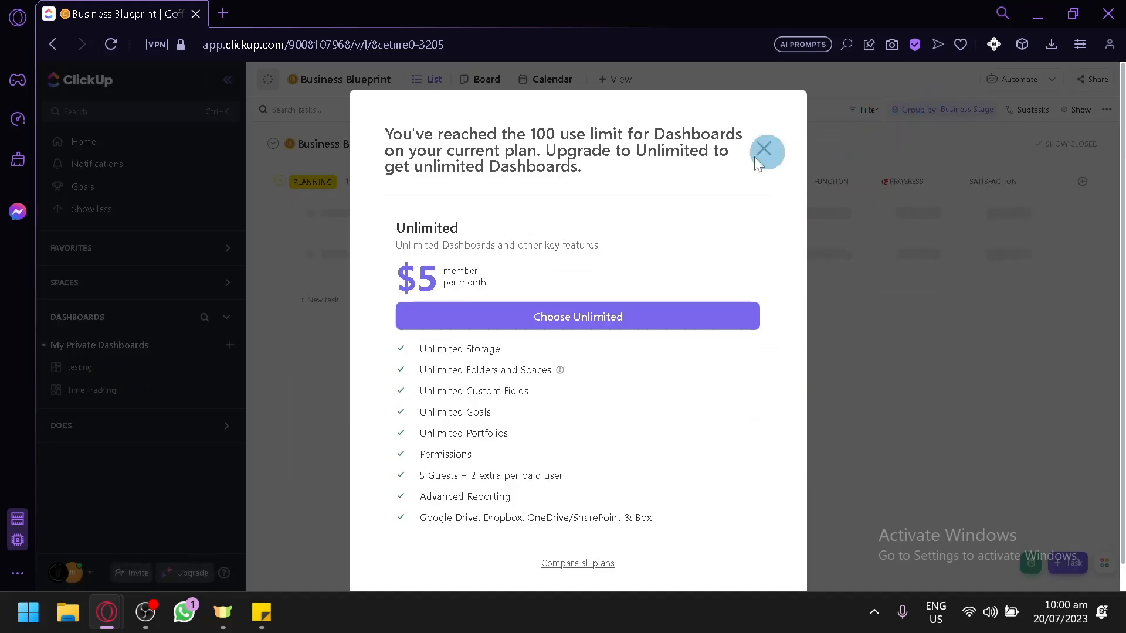
pyautogui.click(763, 152)
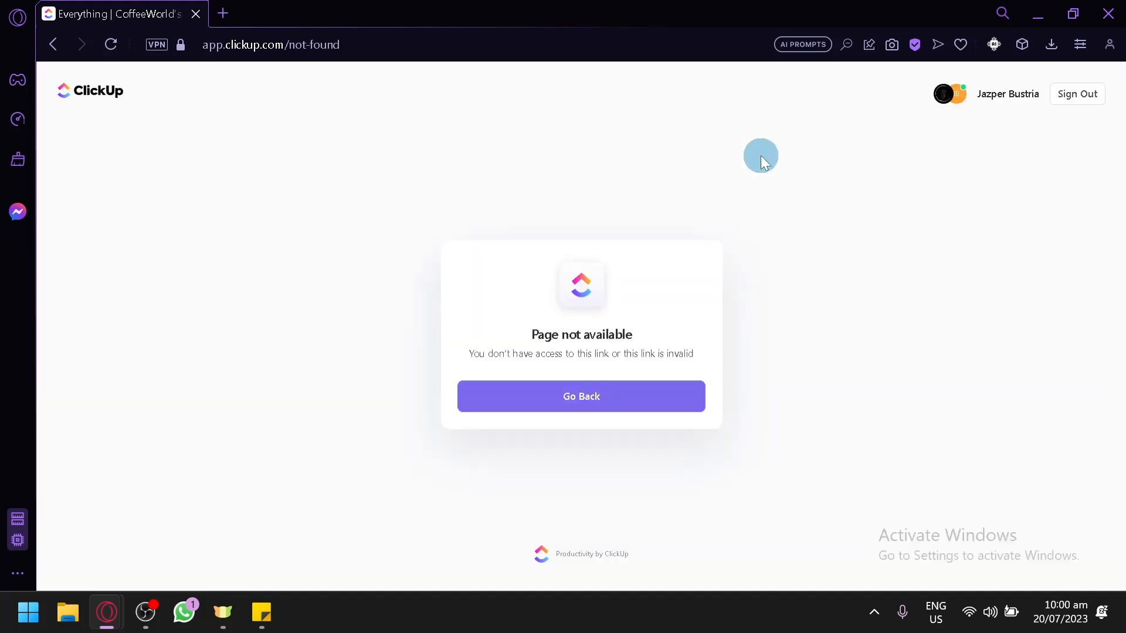
pyautogui.click(596, 392)
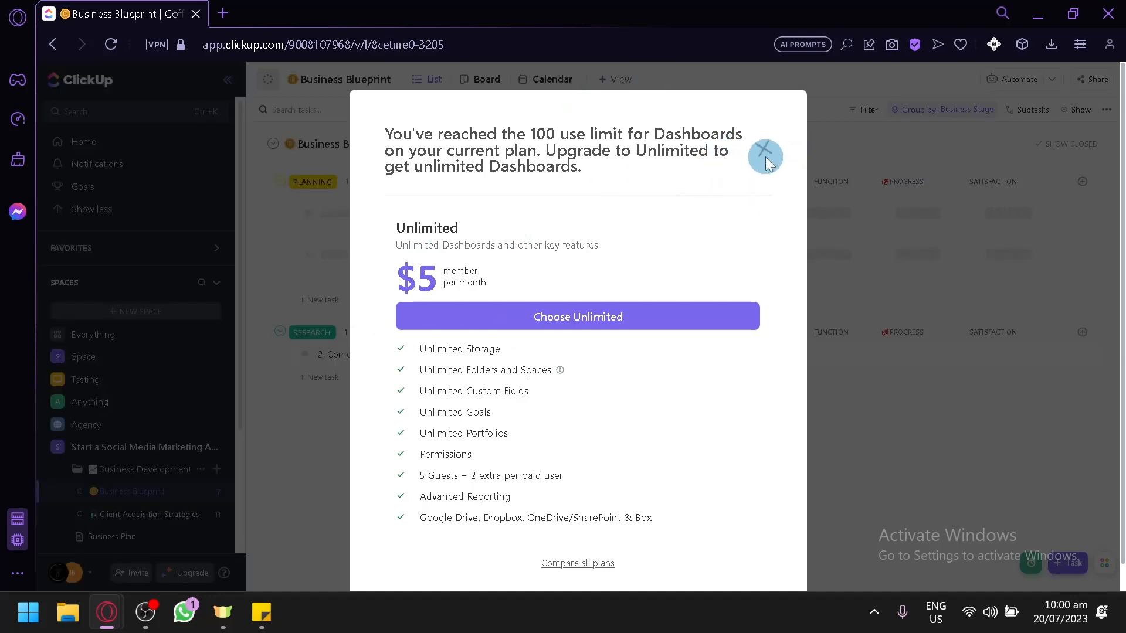
pyautogui.click(765, 154)
# Open the list of all Docs.
pyautogui.scroll(-3, 164, 422)
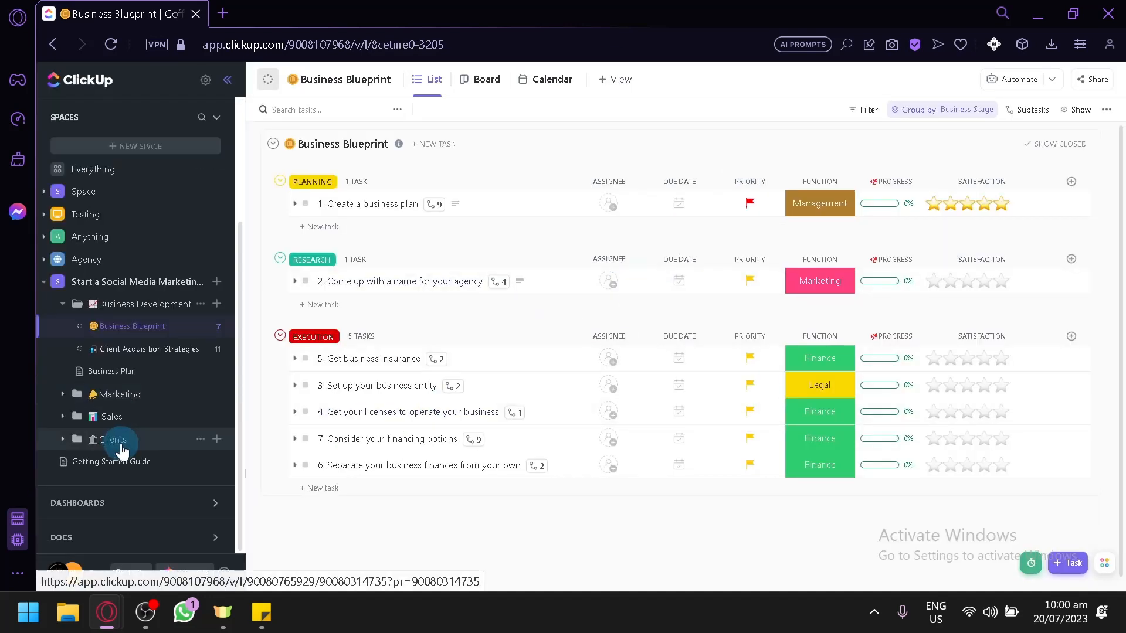
pyautogui.click(109, 537)
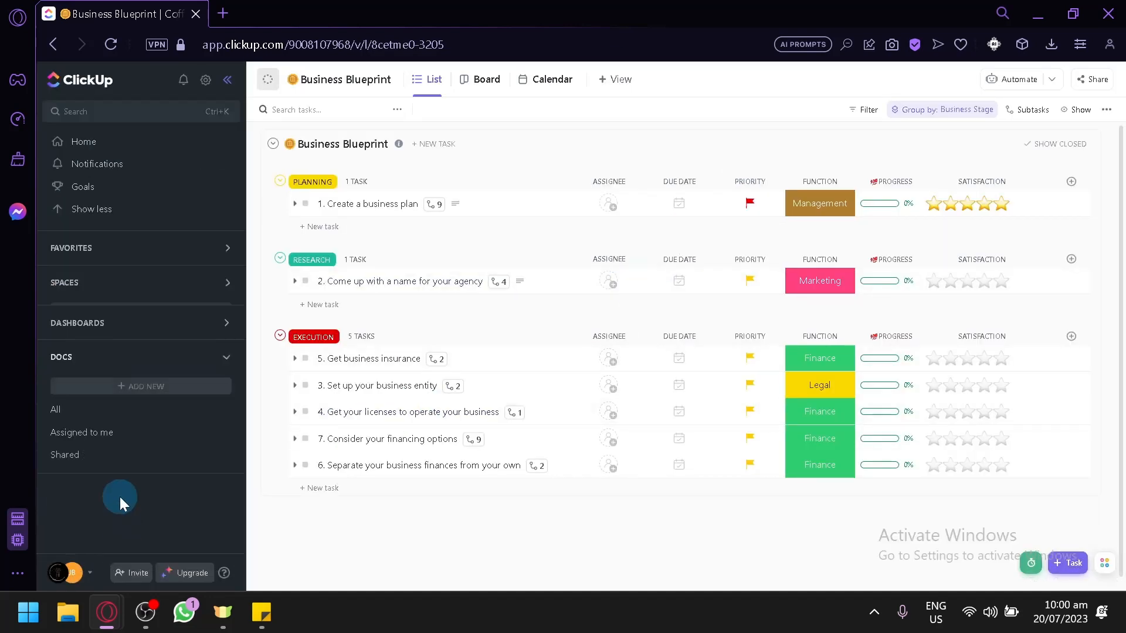
pyautogui.click(111, 410)
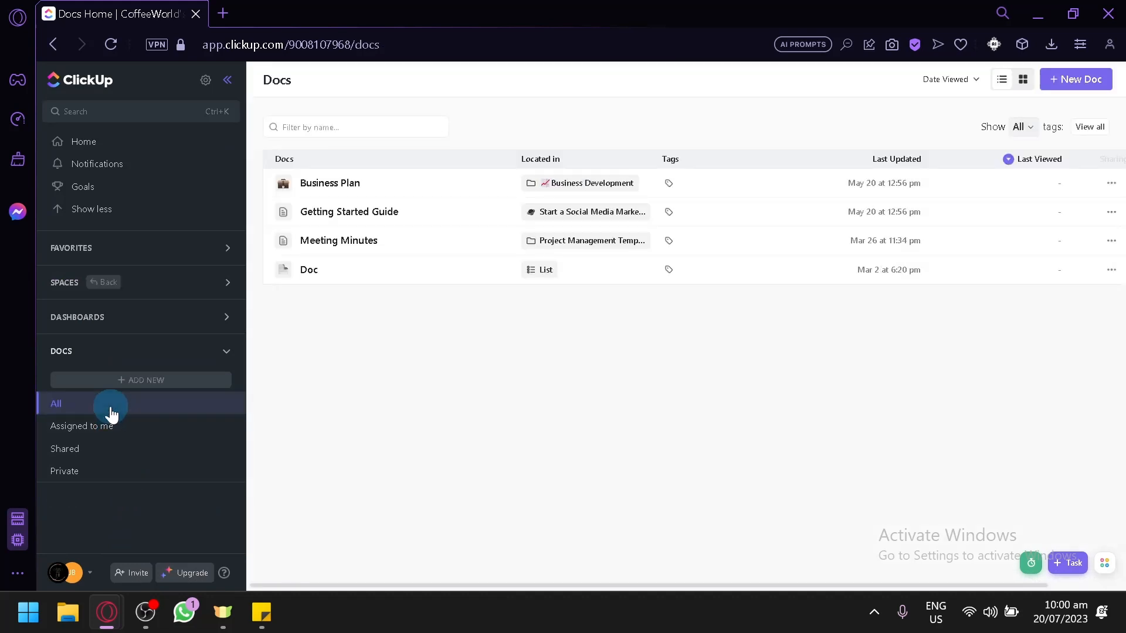
# Return to Home and explore the quick new-task dialog's list picker and create options, plus the quick-actions menu, without creating anything.
pyautogui.click(126, 146)
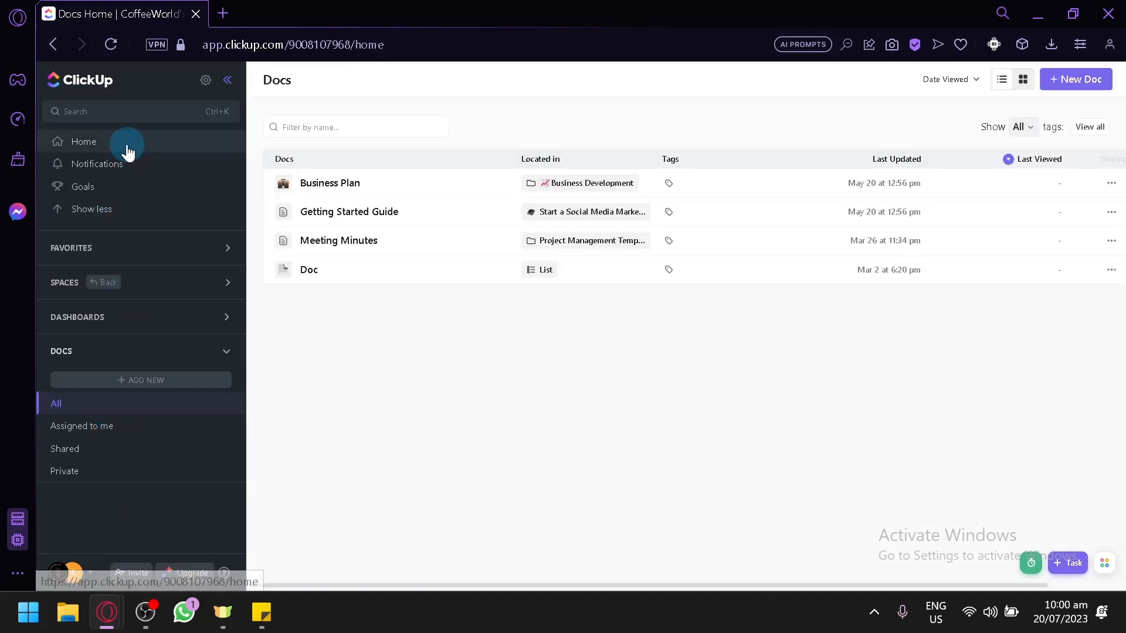
pyautogui.click(1071, 566)
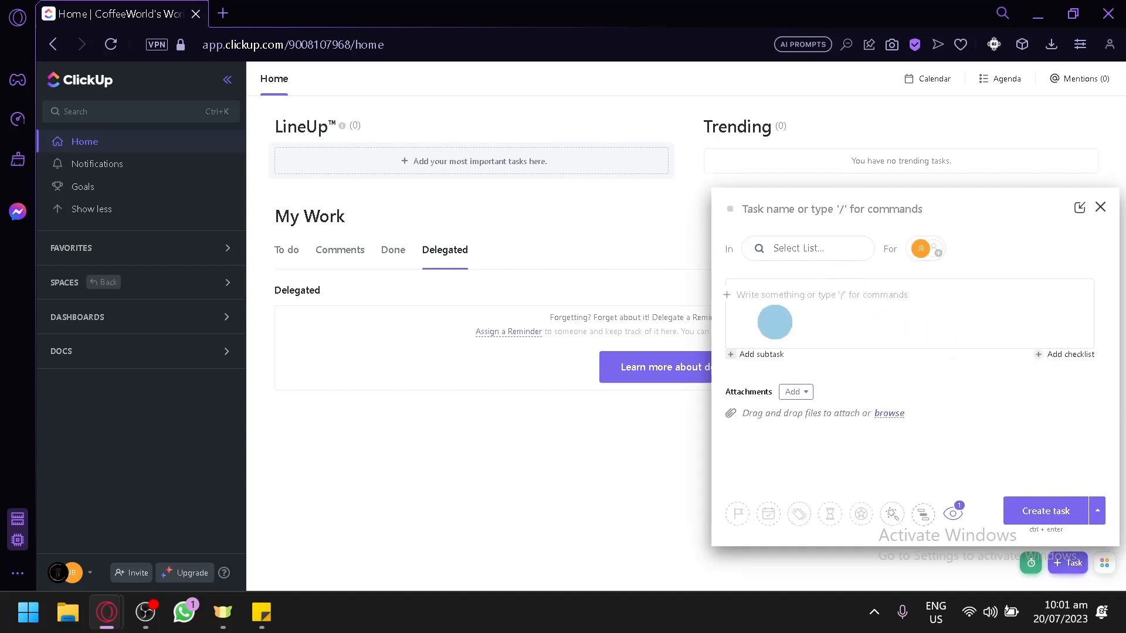
pyautogui.click(843, 248)
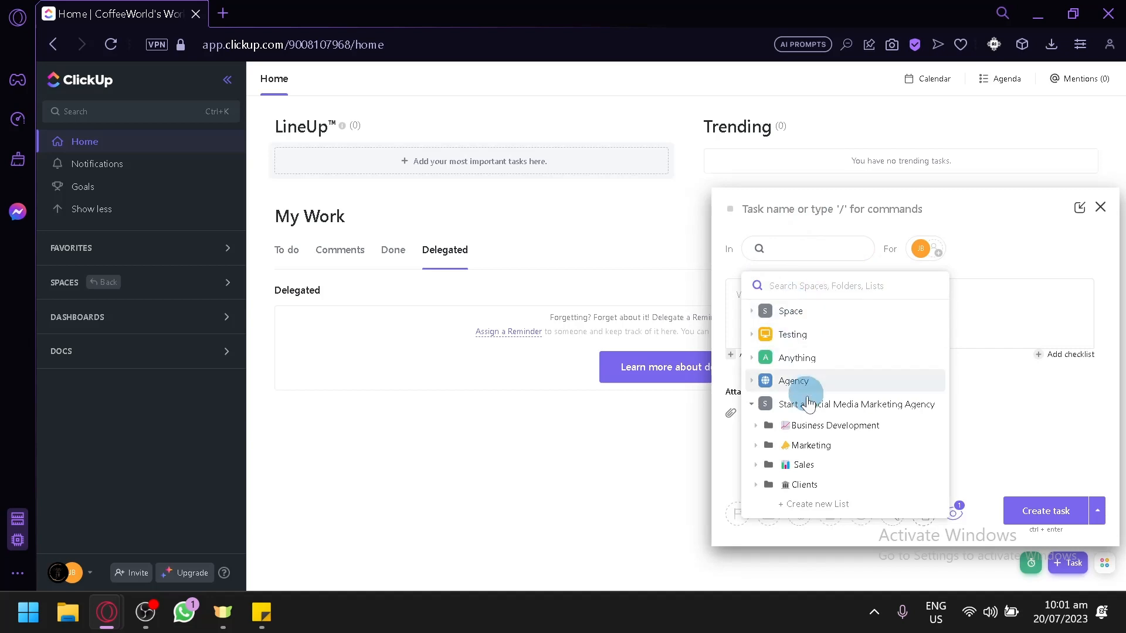
pyautogui.click(1028, 297)
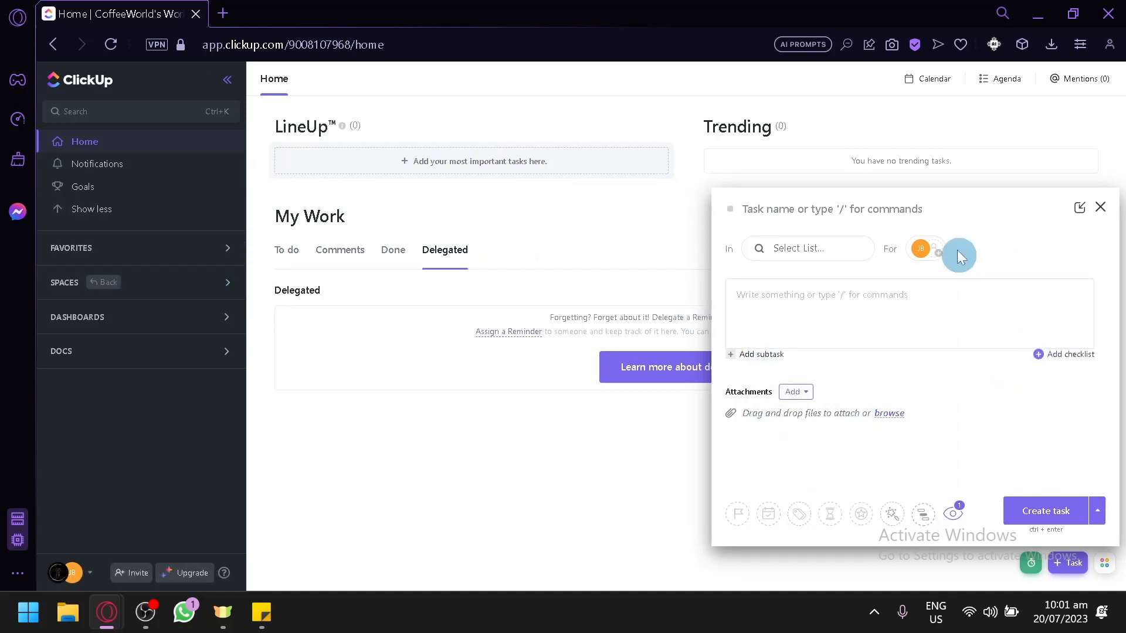
pyautogui.click(846, 421)
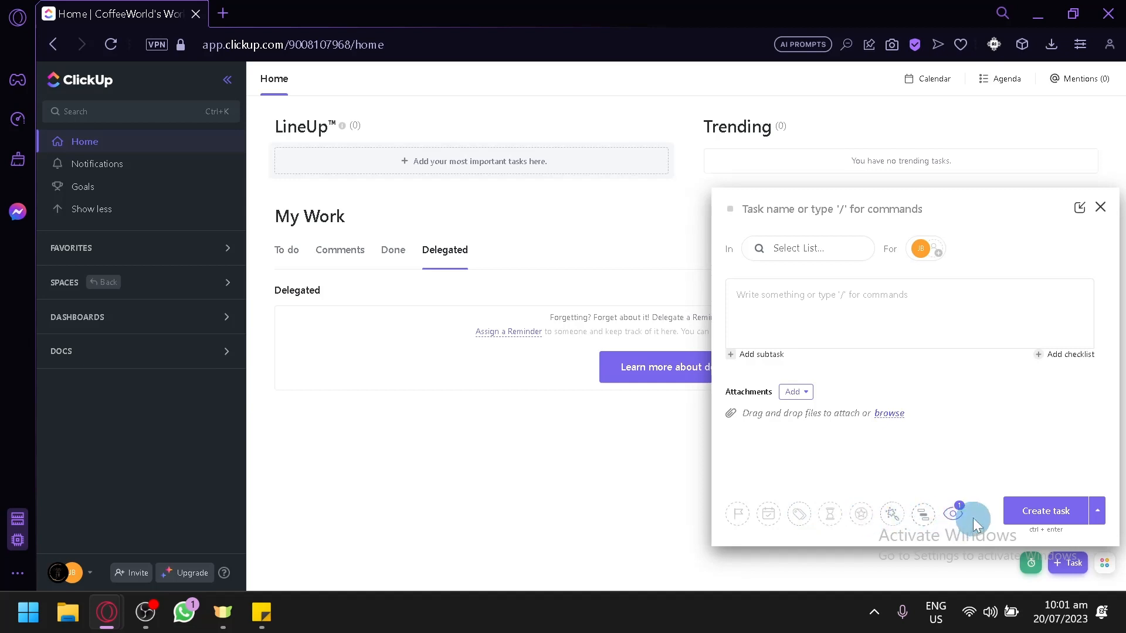
pyautogui.click(1091, 522)
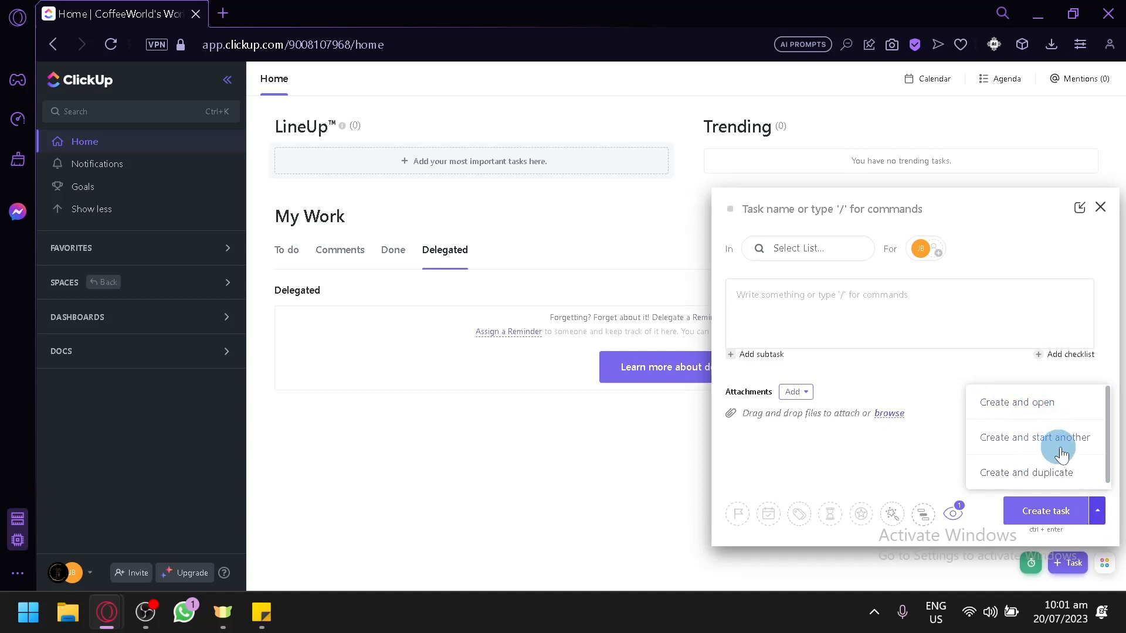
pyautogui.click(1098, 567)
pyautogui.click(1092, 217)
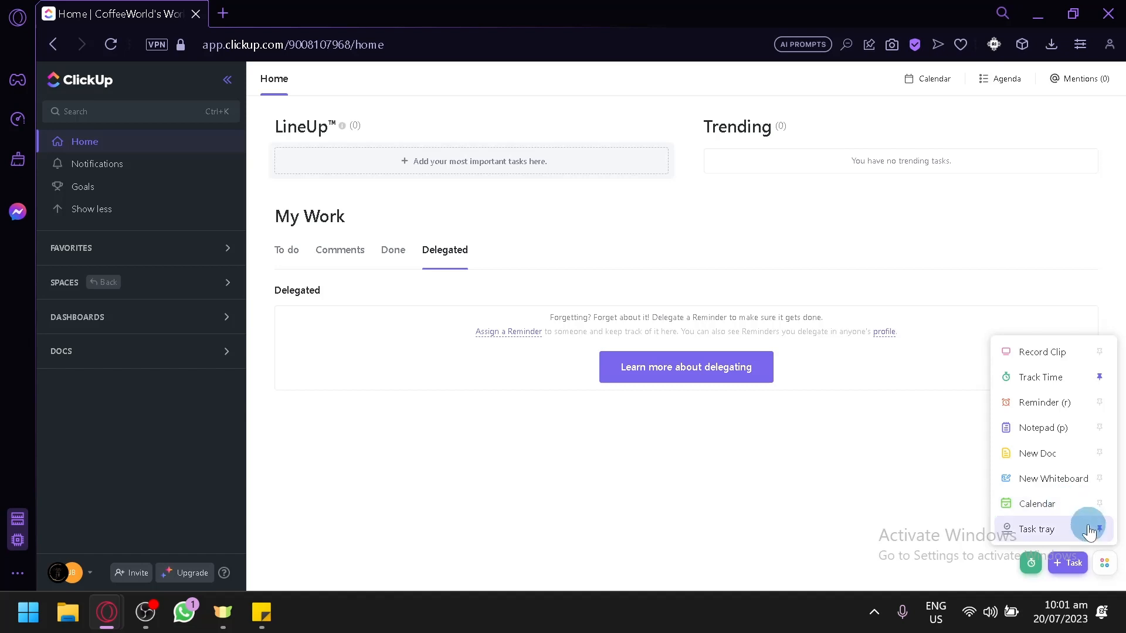
pyautogui.click(519, 421)
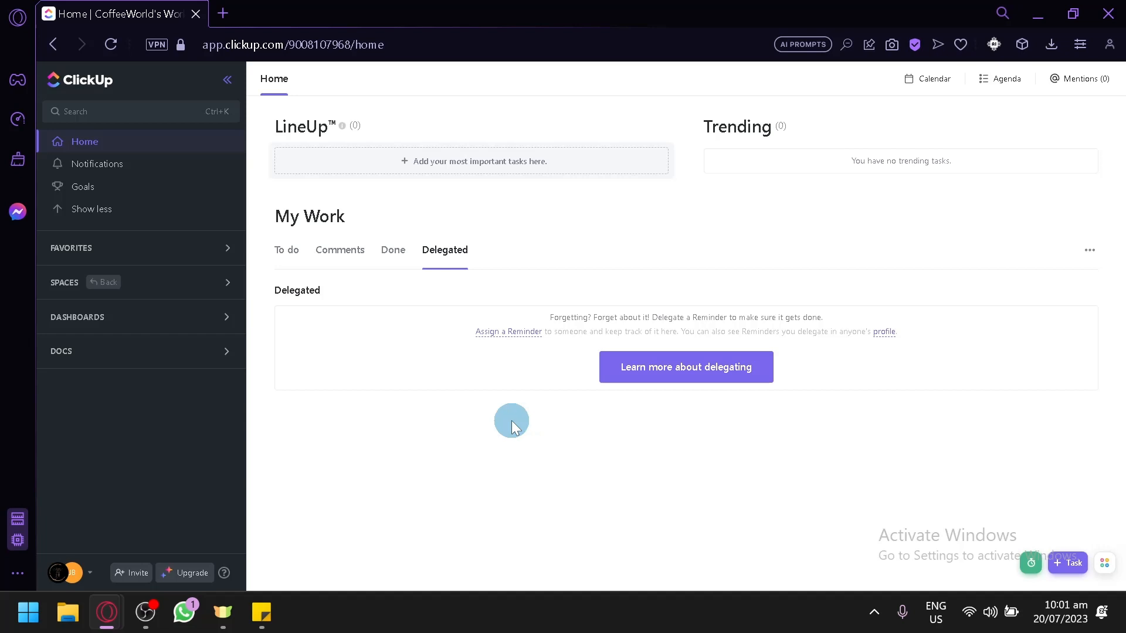
# Open the List in the Space space and browse its Calendar, Gantt and List View tabs.
pyautogui.click(153, 280)
pyautogui.click(117, 356)
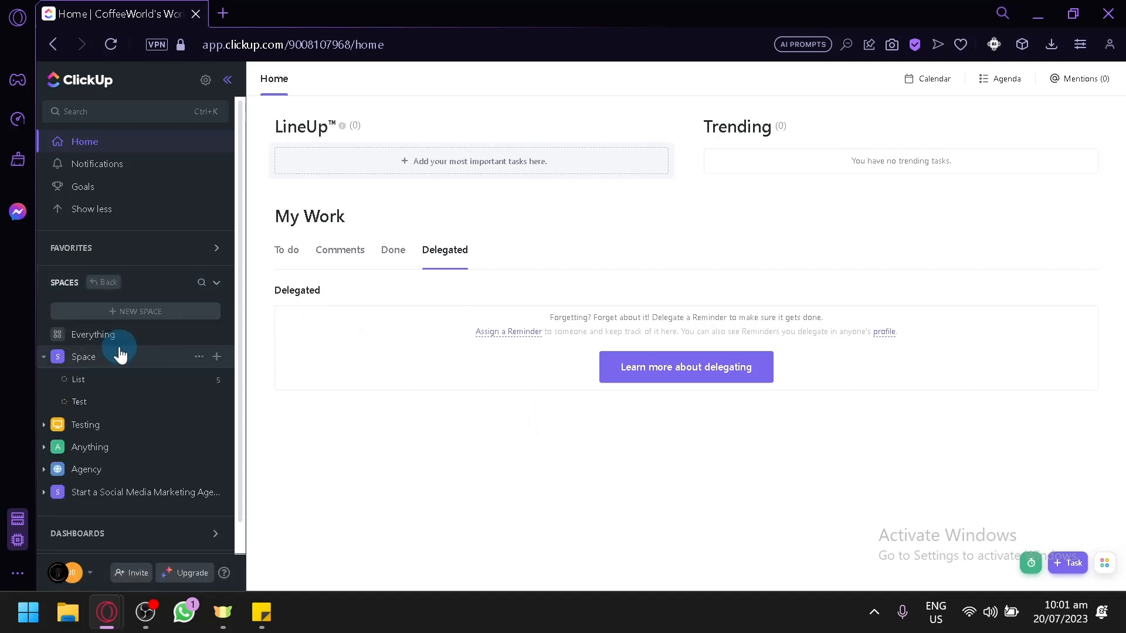
pyautogui.click(92, 380)
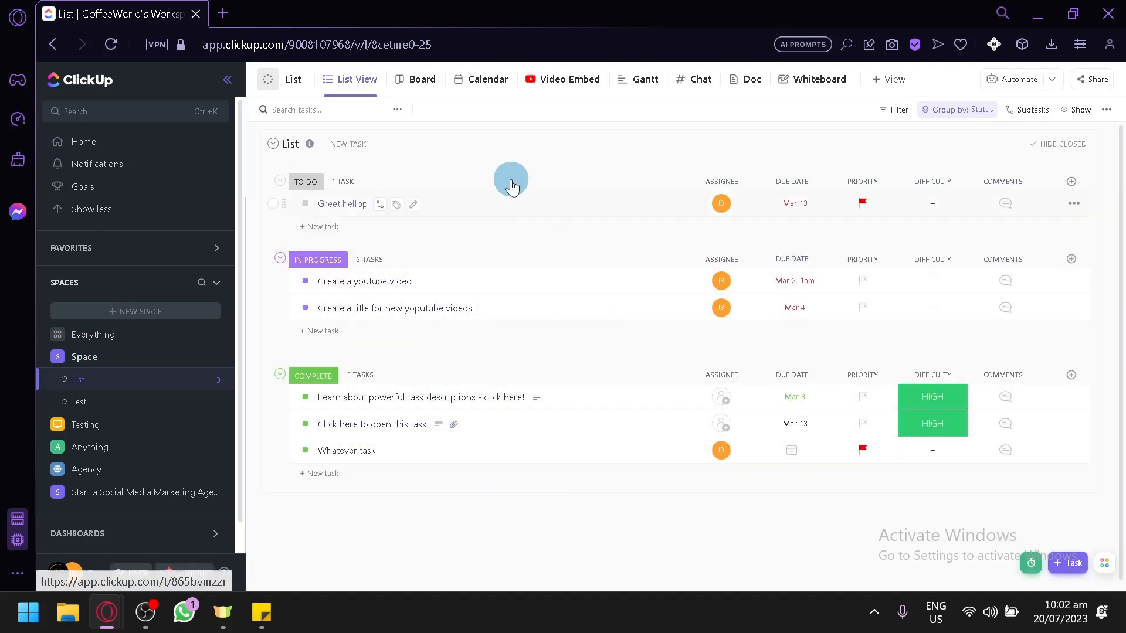
pyautogui.click(478, 79)
pyautogui.click(536, 80)
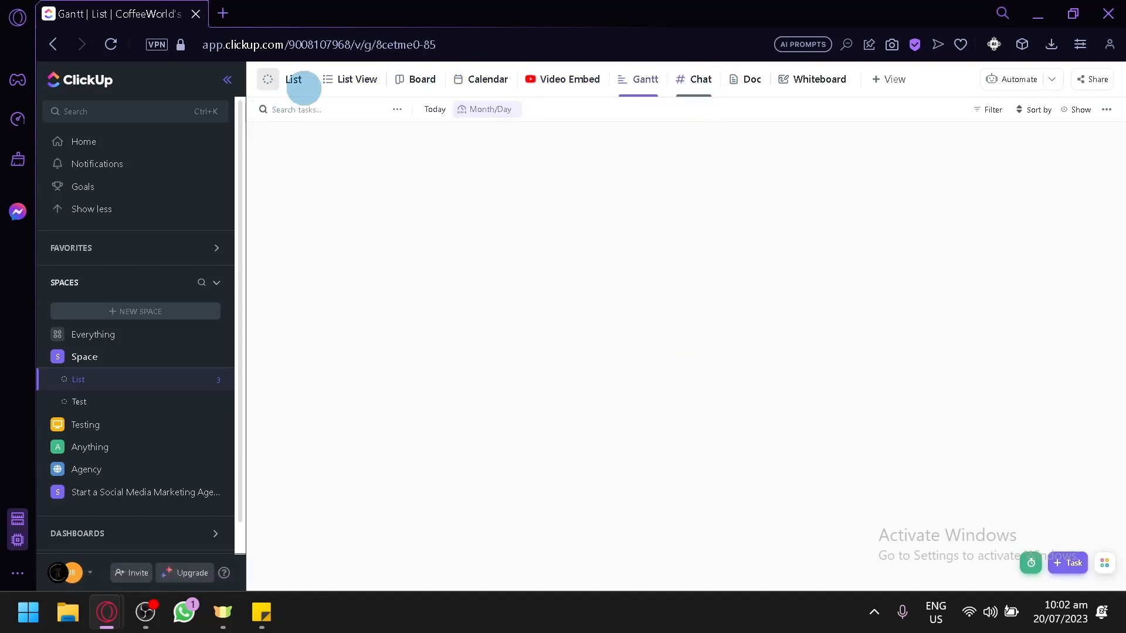
pyautogui.click(343, 83)
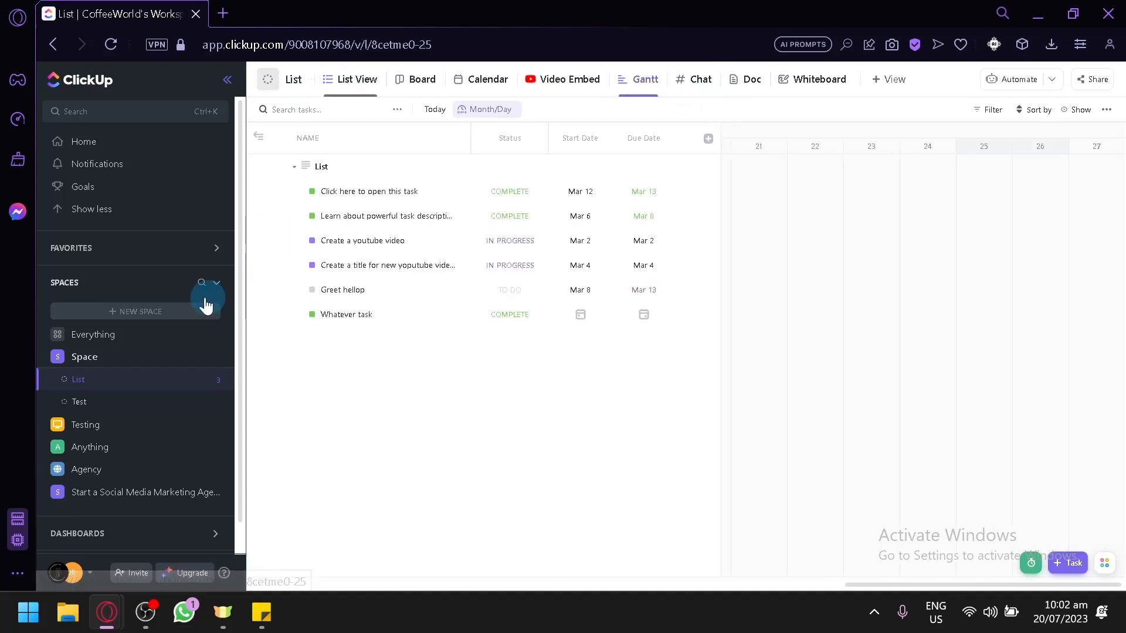
# Start creating a new Space, browse the available community Space templates, and close the dialog.
pyautogui.click(164, 313)
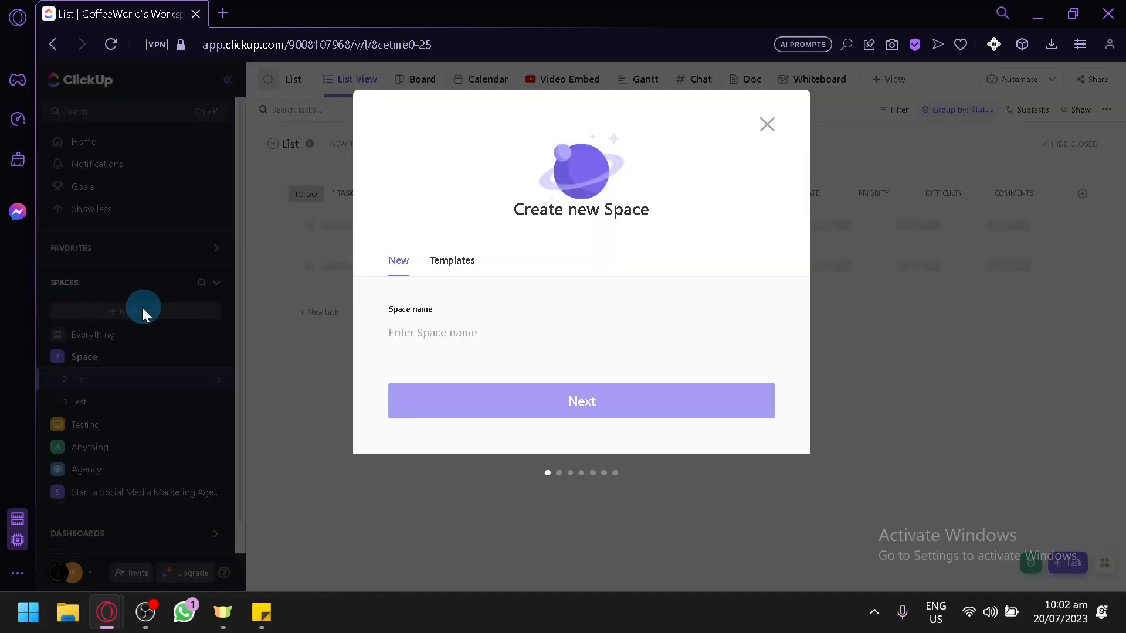
pyautogui.click(454, 262)
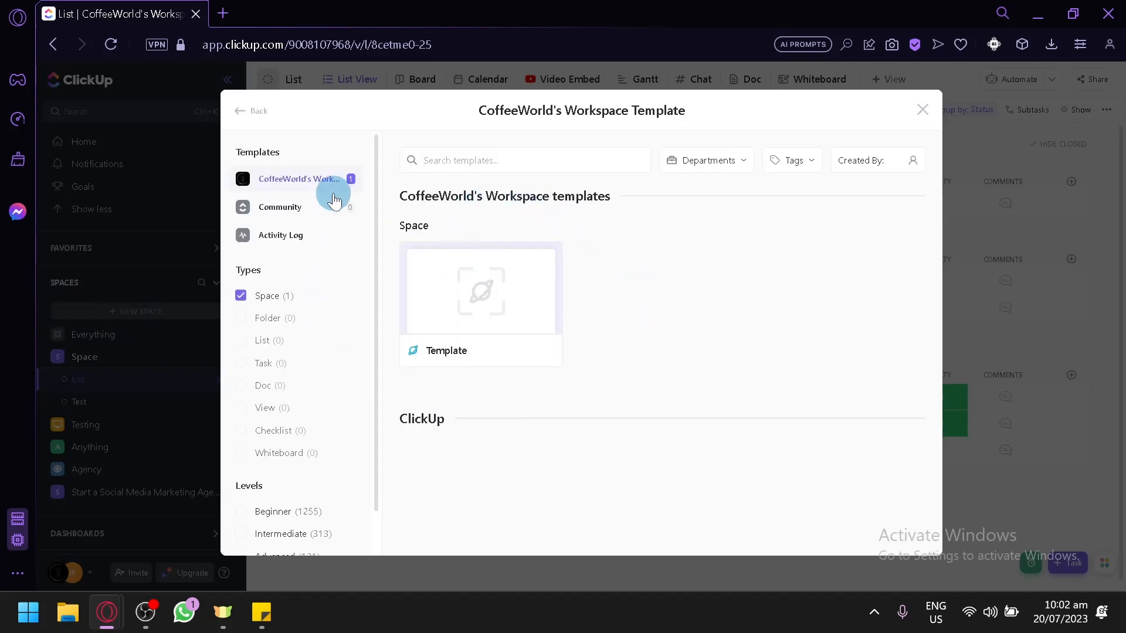
pyautogui.scroll(-5, 678, 326)
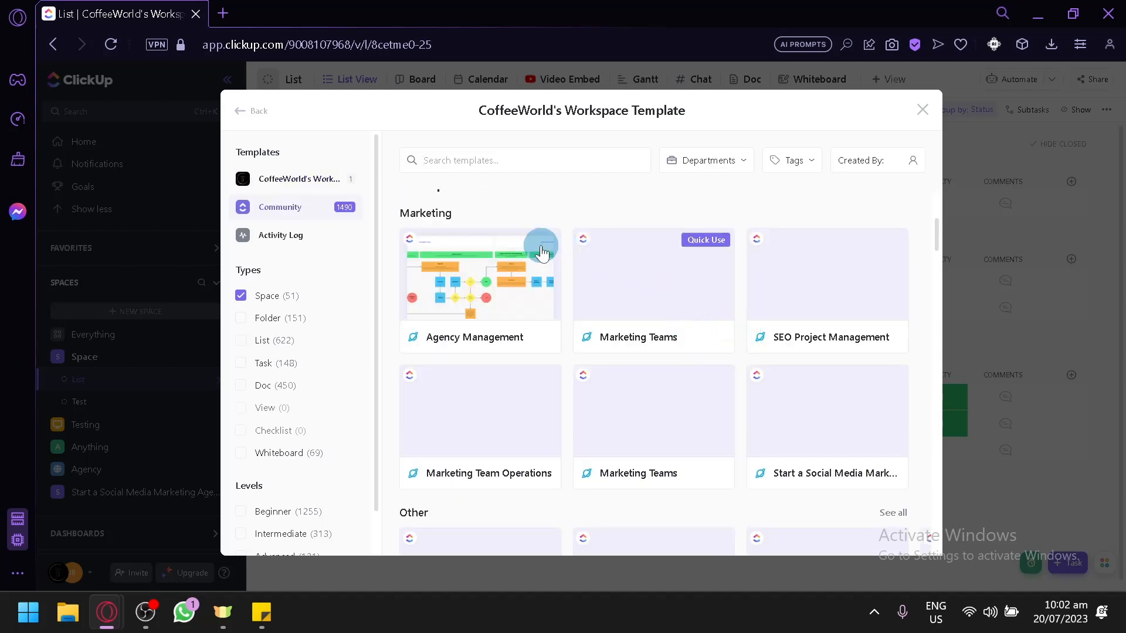
pyautogui.scroll(-6, 616, 211)
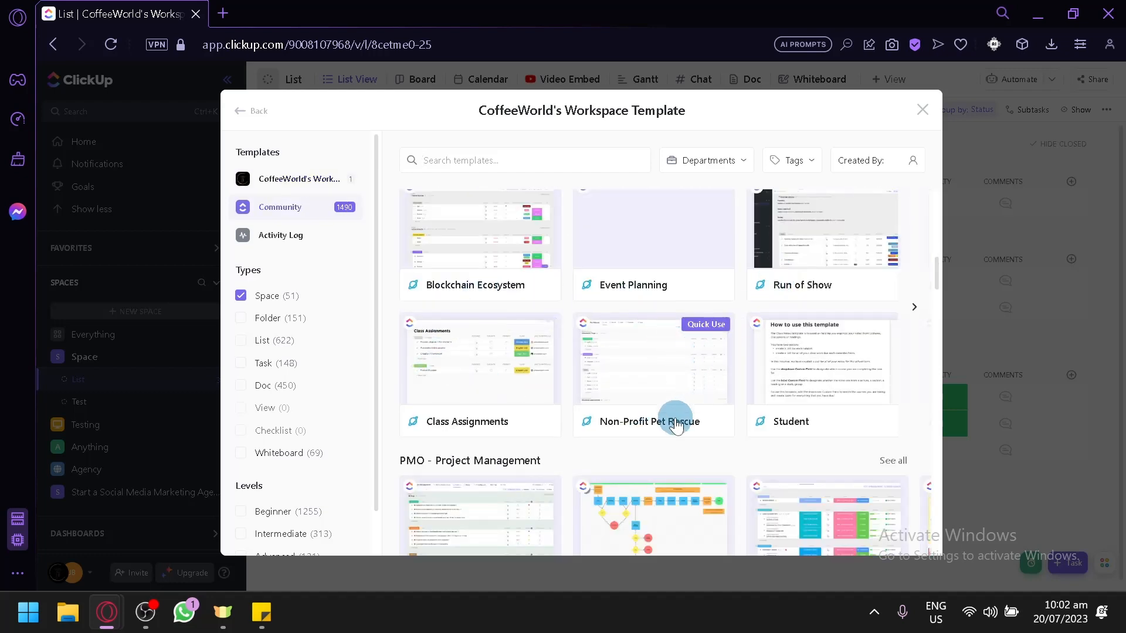
pyautogui.scroll(-2, 680, 428)
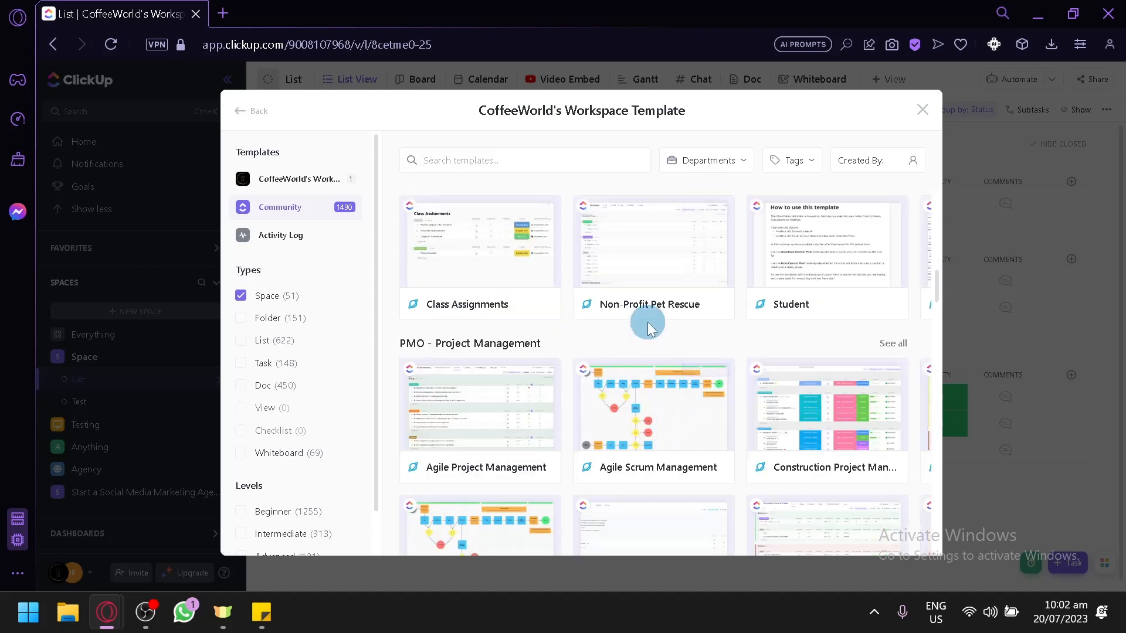
pyautogui.click(923, 112)
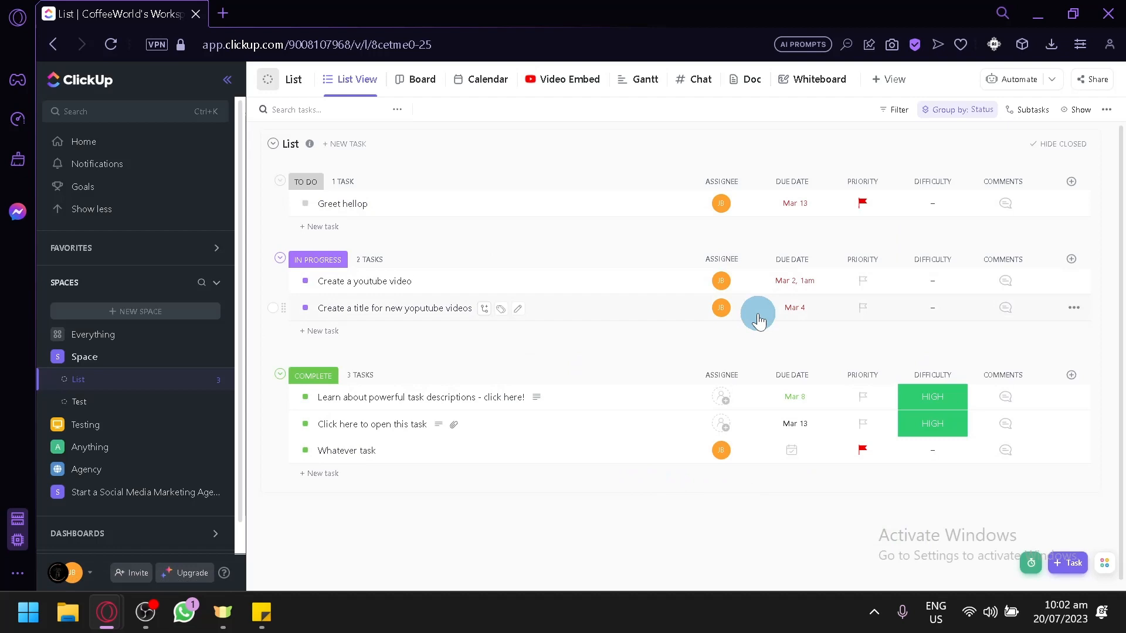